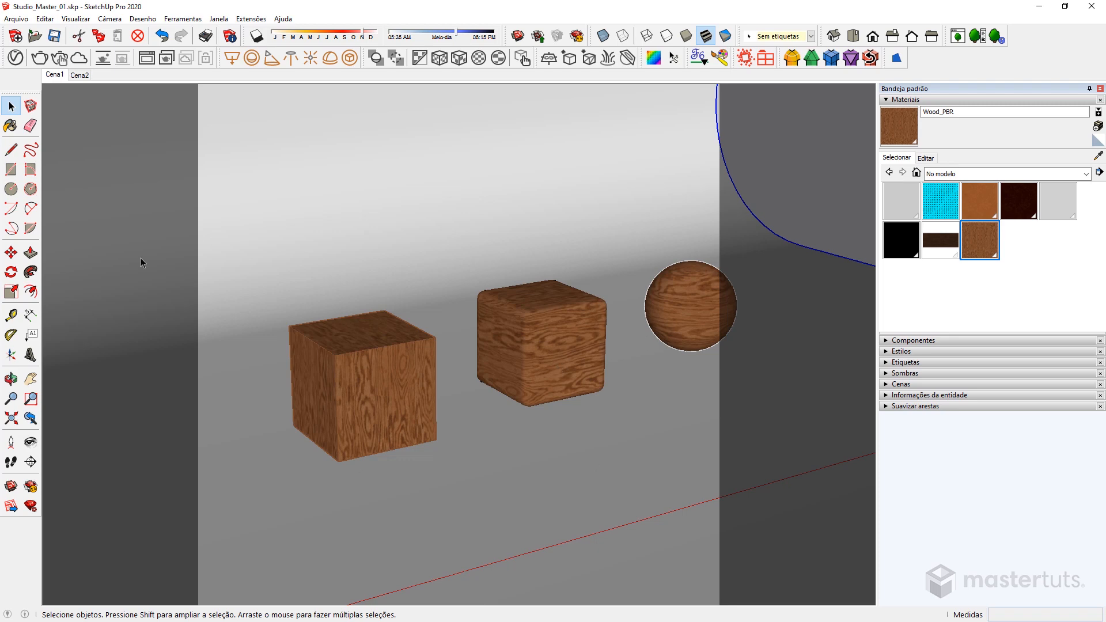
Switch to scene Cena2 and examine the bar stool's leather seat up close
click(76, 76)
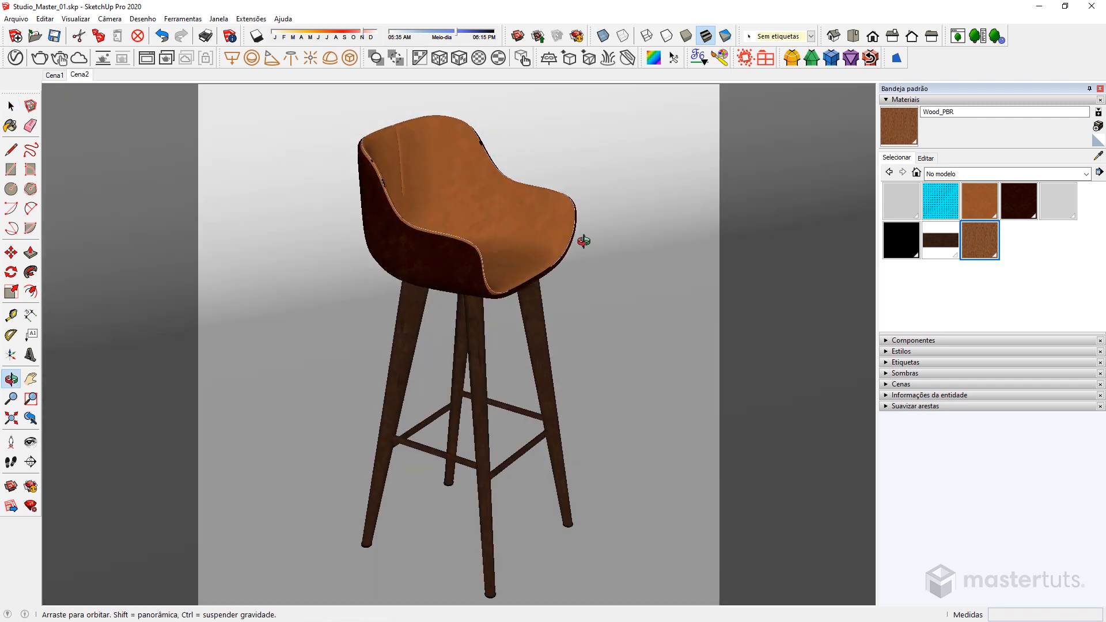
scroll(469, 223, up, 5)
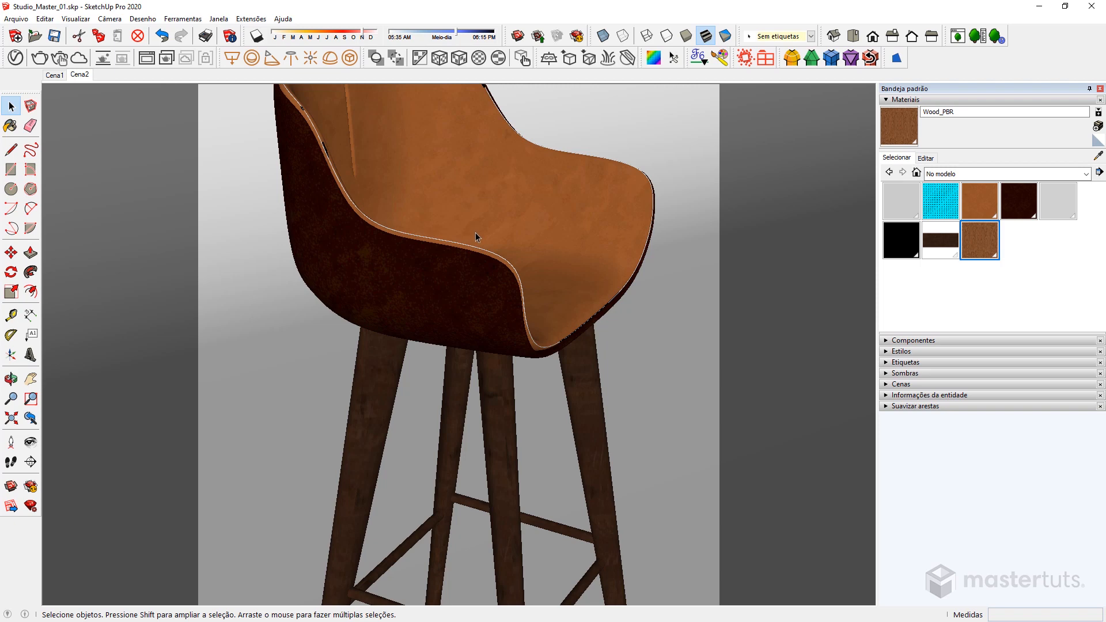
middle_drag(475, 233, 493, 286)
scroll(503, 301, down, 2)
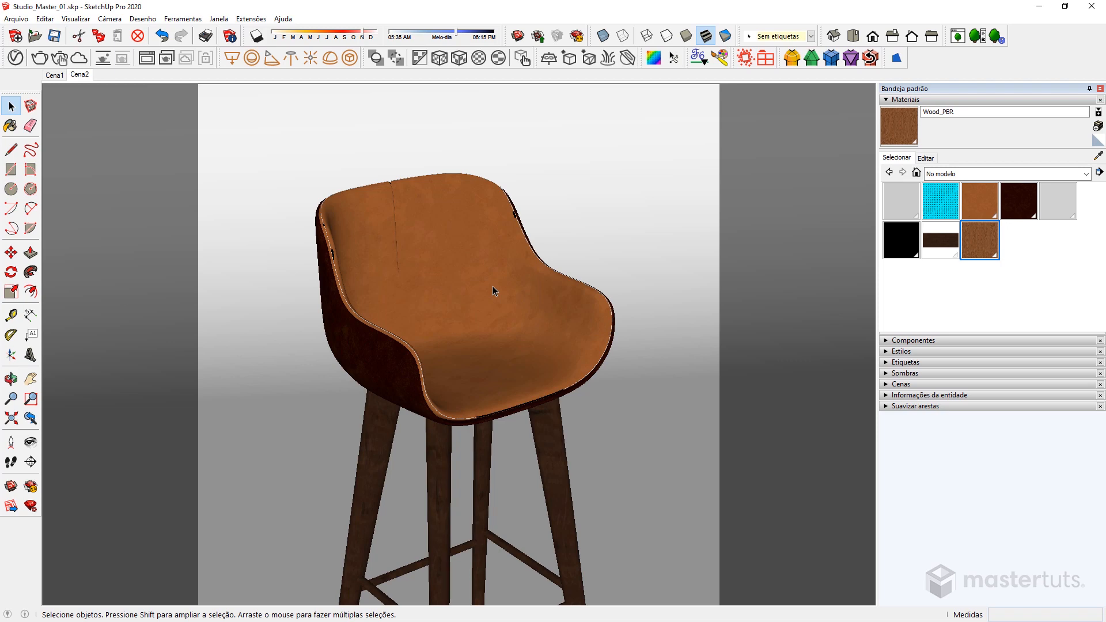
scroll(492, 286, up, 3)
middle_drag(493, 285, 525, 346)
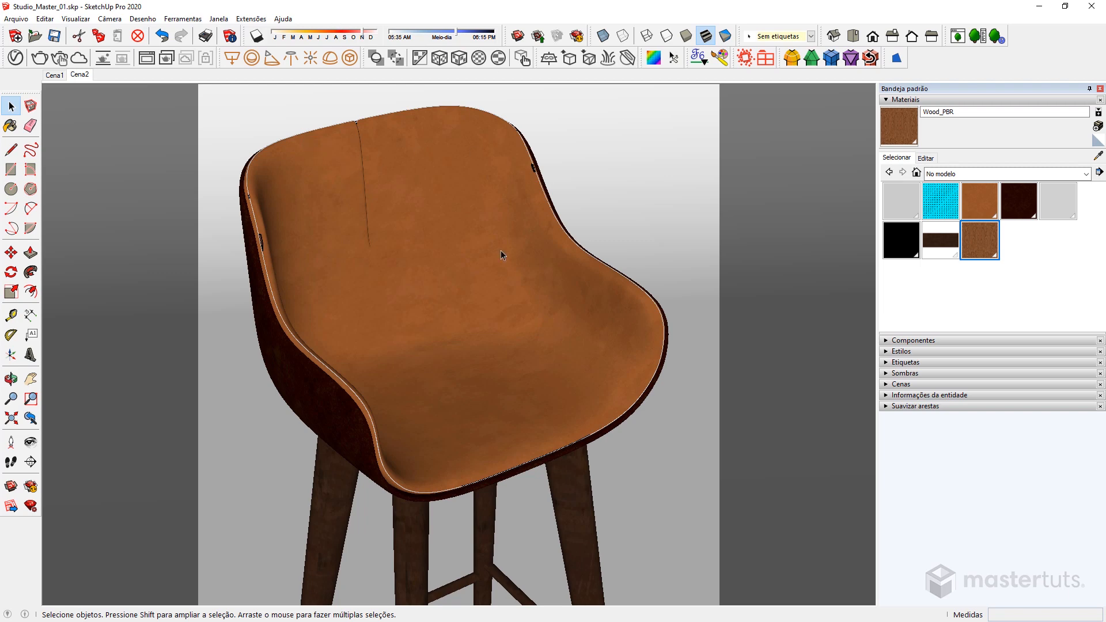
scroll(439, 263, down, 2)
mouse_move(440, 260)
middle_down()
mouse_move(478, 271)
mouse_move(438, 251)
middle_up()
scroll(459, 289, up, 3)
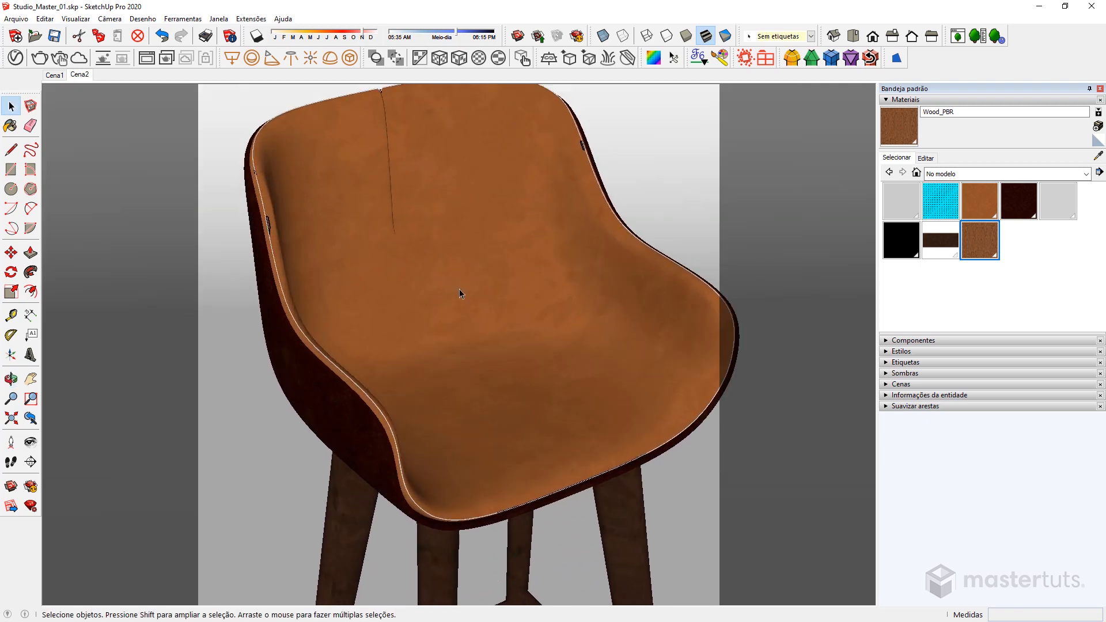
scroll(461, 292, down, 2)
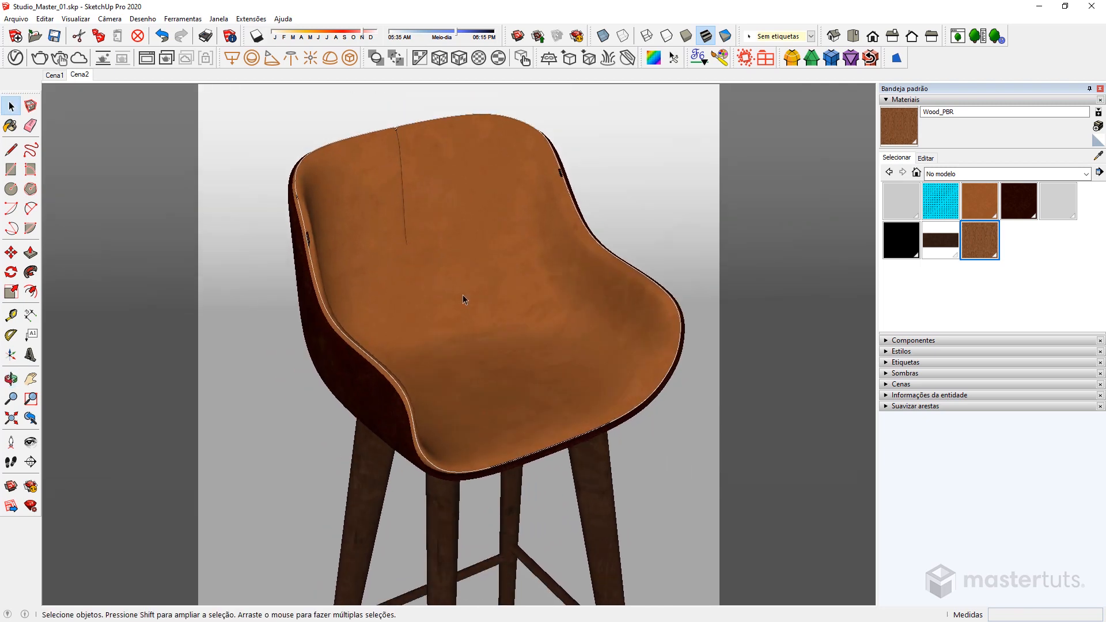
scroll(462, 295, down, 1)
scroll(499, 280, up, 3)
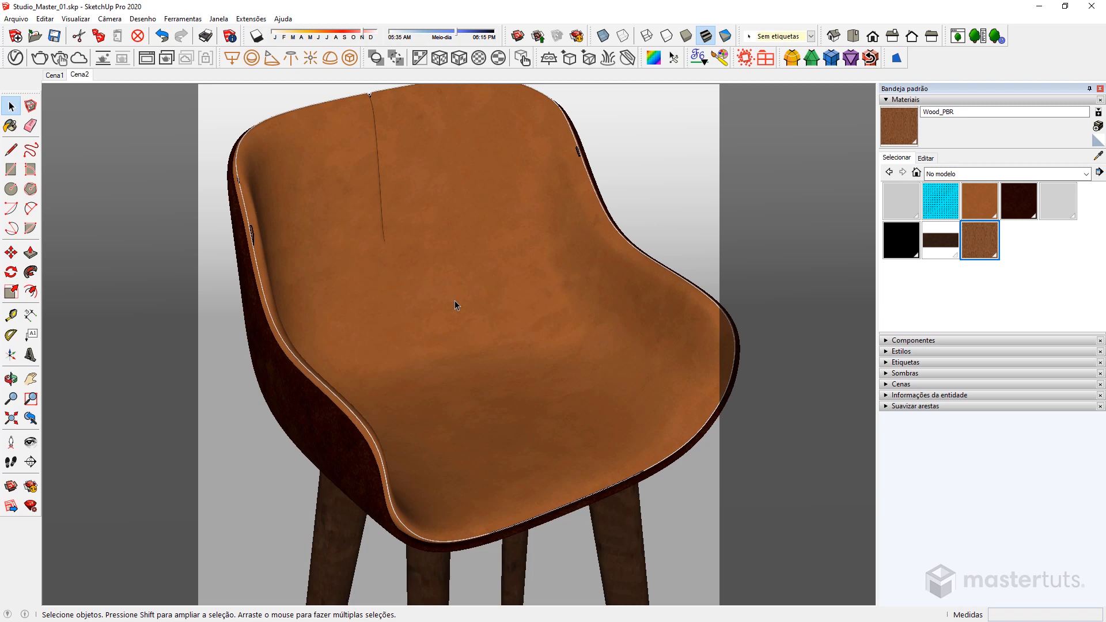
Sample the seat's inner leather material and select all scene objects using it through the V-Ray Asset Editor
key(b)
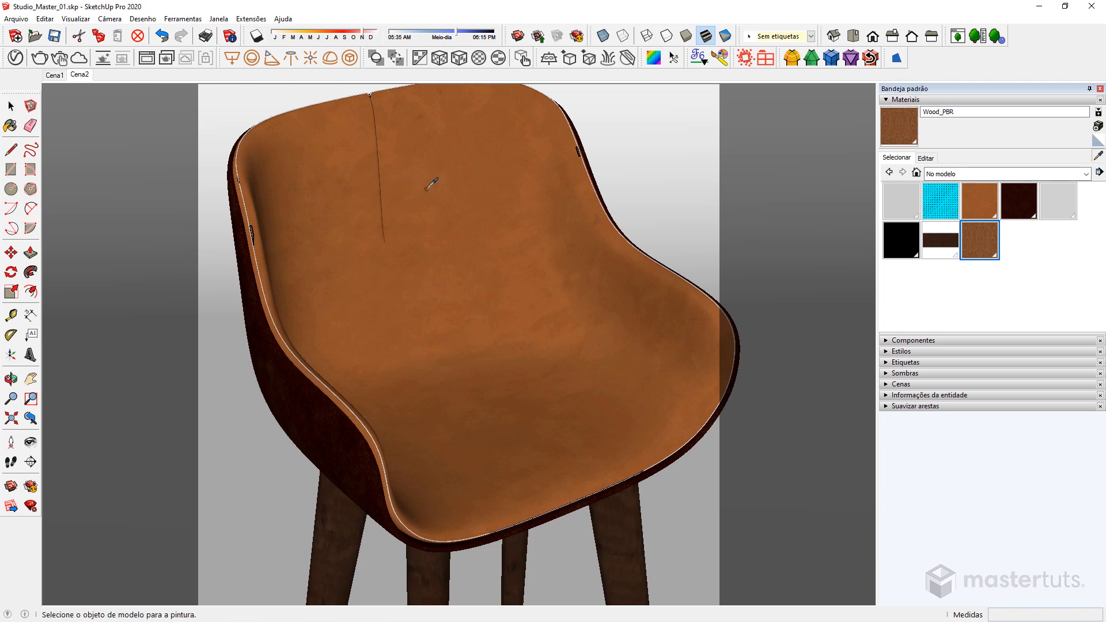
alt+click(414, 254)
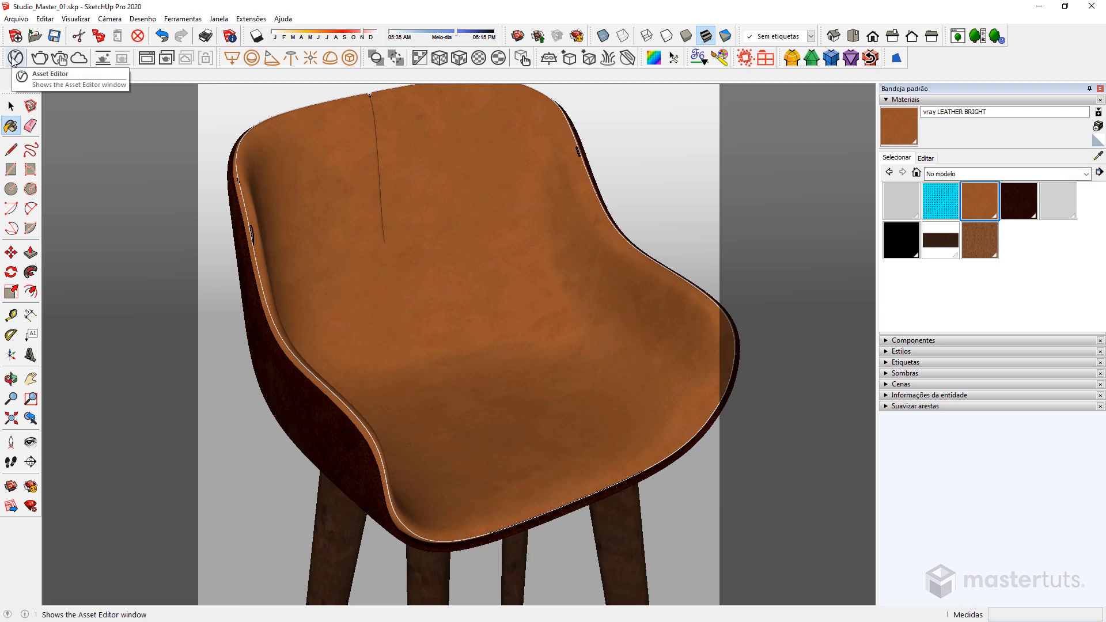
click(14, 58)
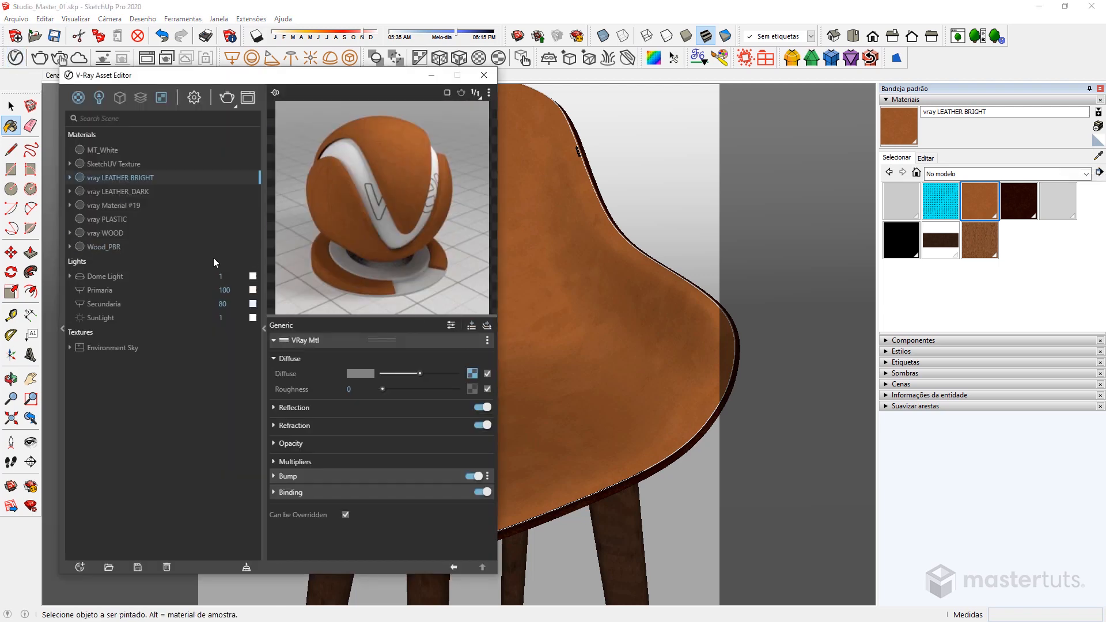
right_click(107, 178)
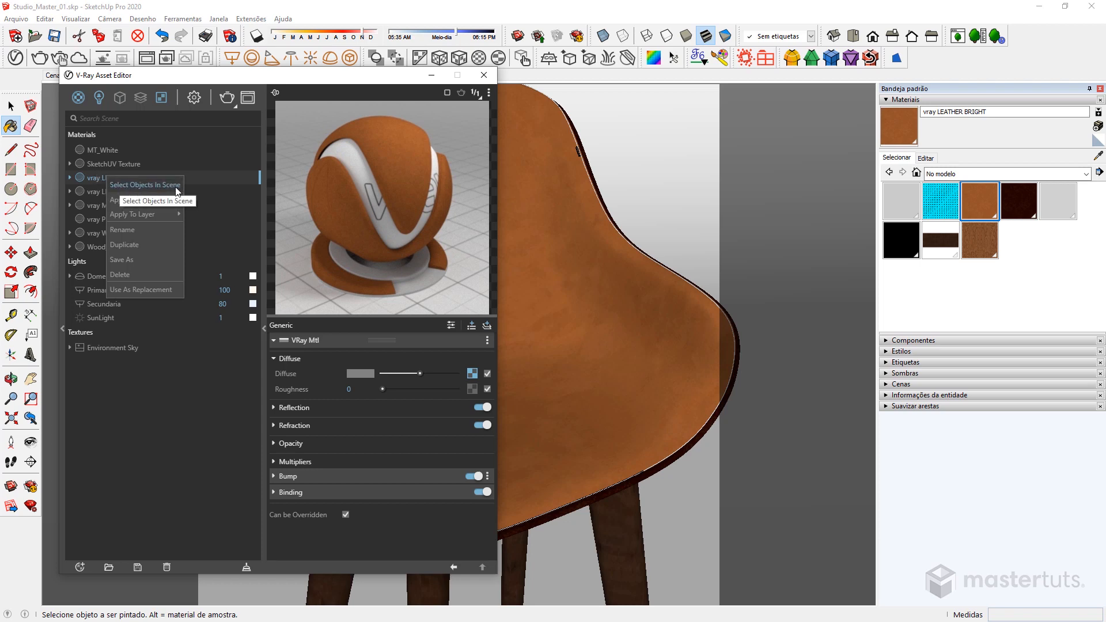
click(144, 184)
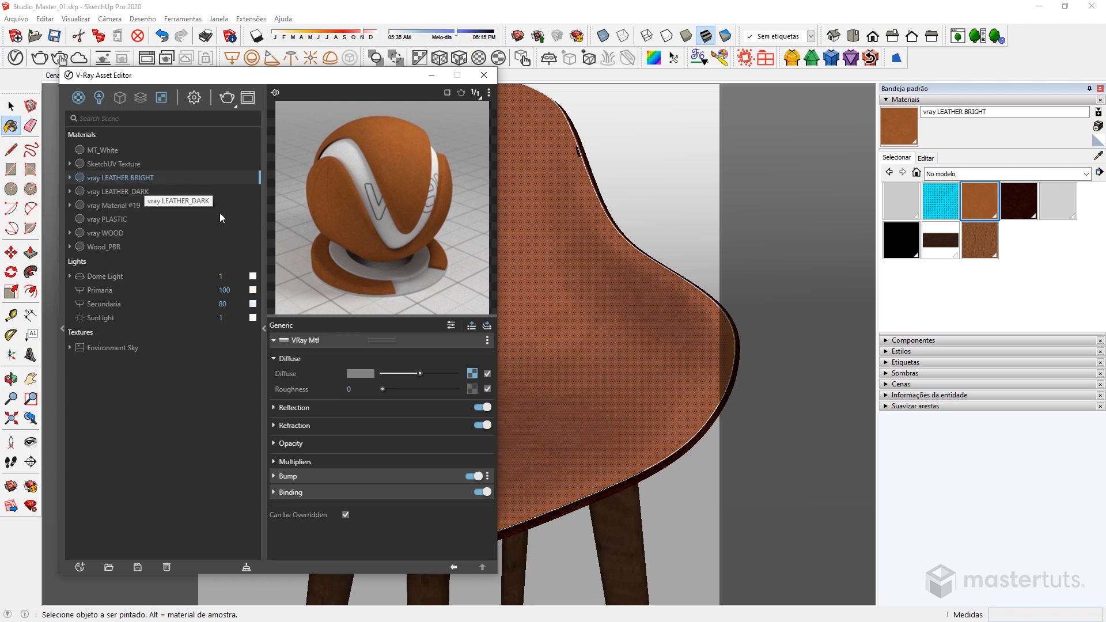
Add SD_Leather_Funghi_PBR from the Leather category of the Shaders Design 4.0 library to the scene and close the Asset Editor
drag(333, 81, 829, 92)
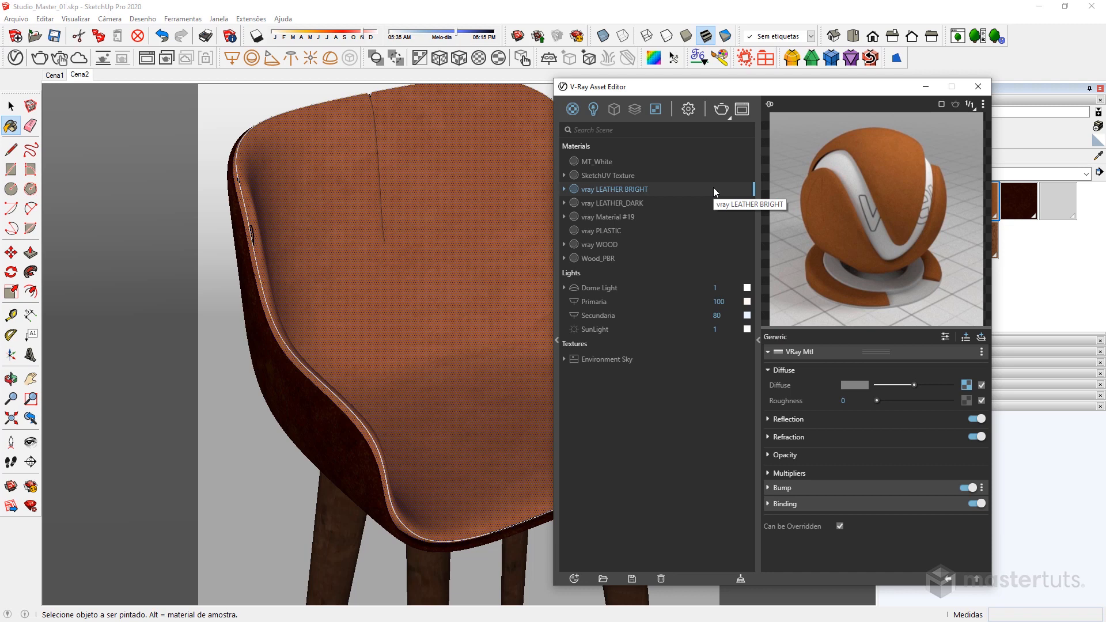
click(556, 341)
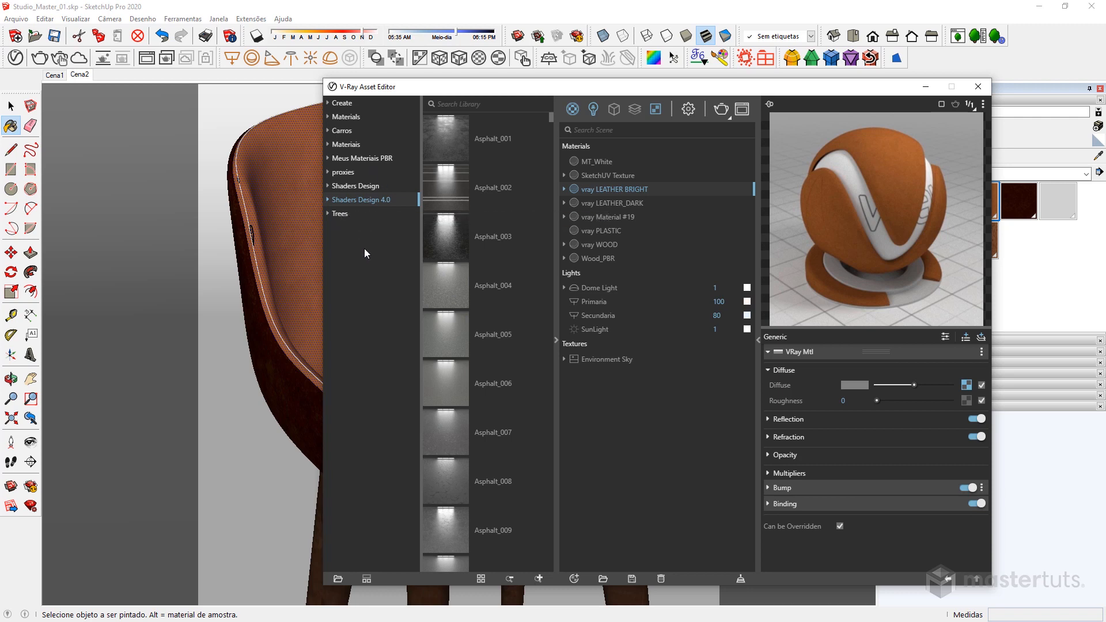
click(334, 202)
click(350, 406)
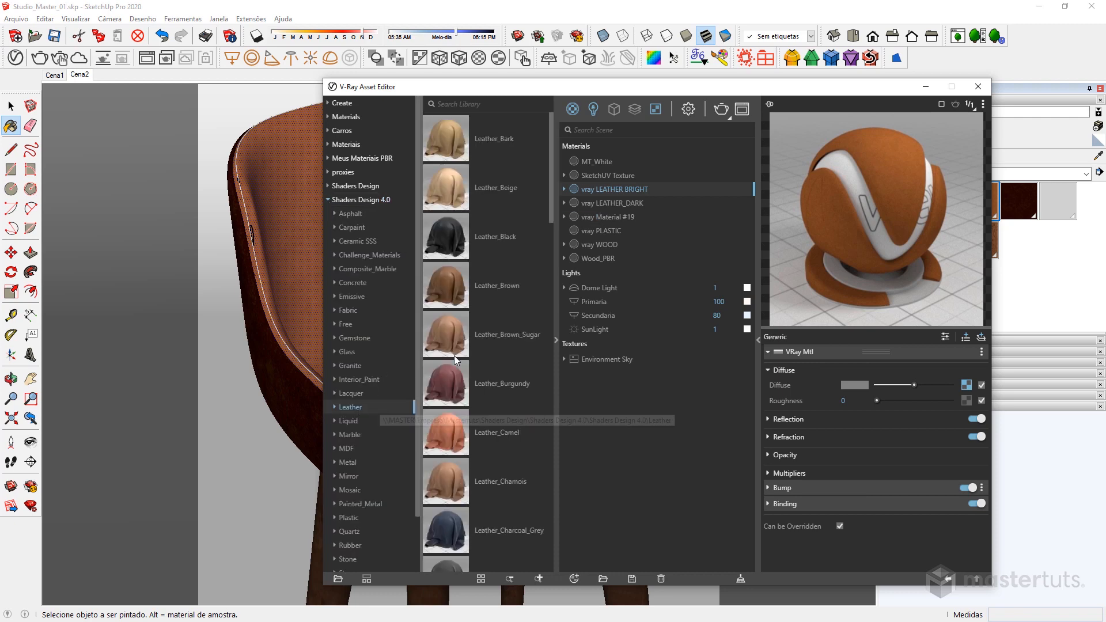
scroll(497, 330, down, 6)
scroll(498, 343, down, 10)
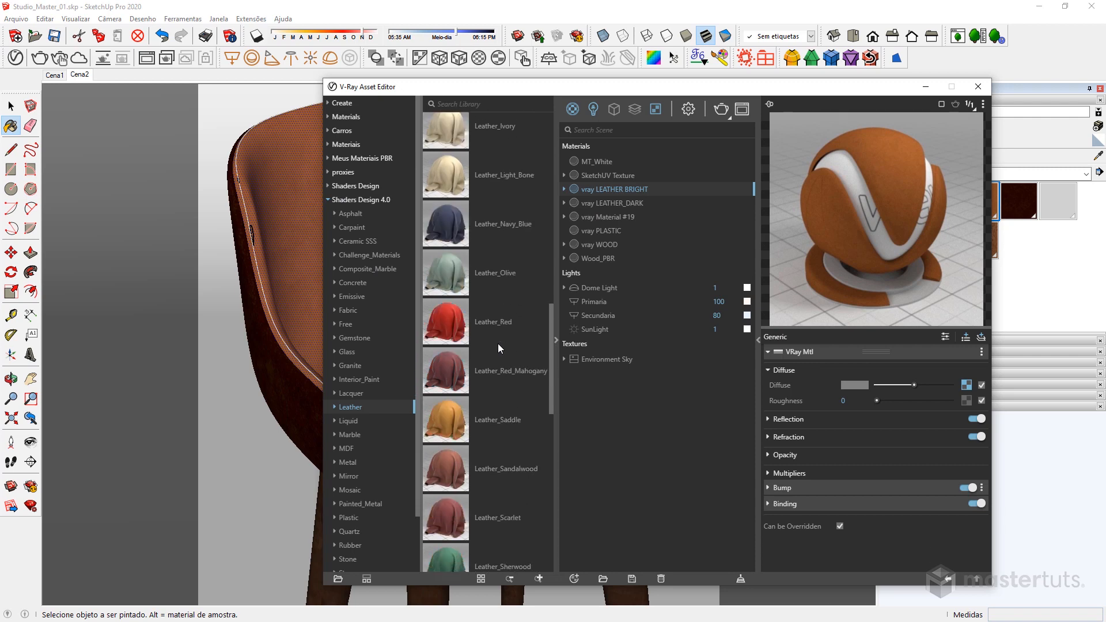
scroll(499, 344, down, 4)
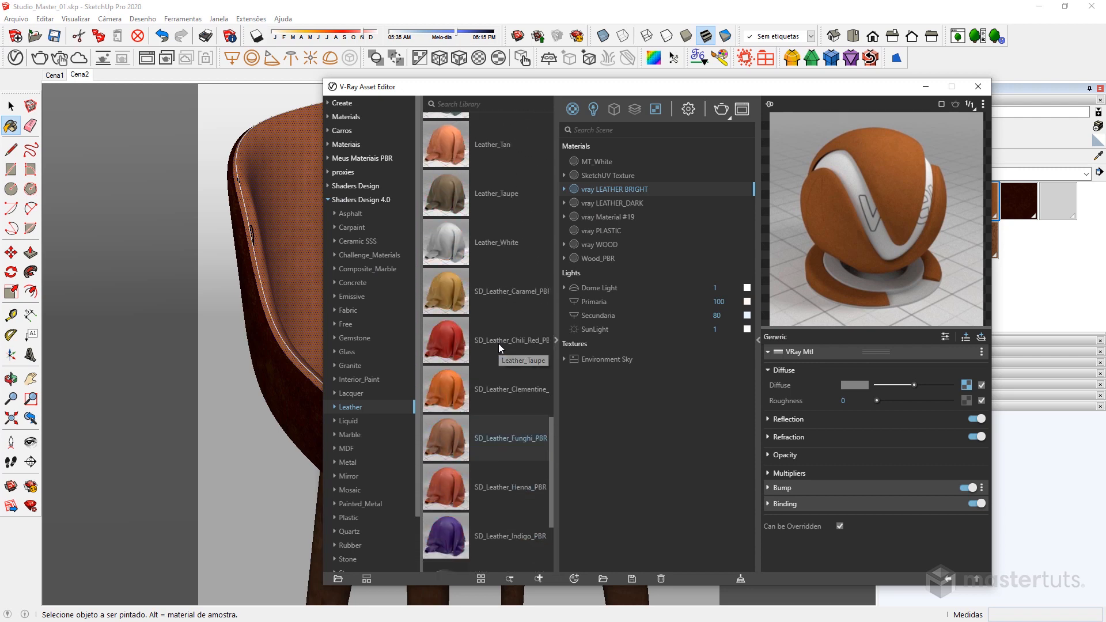
drag(451, 383, 689, 209)
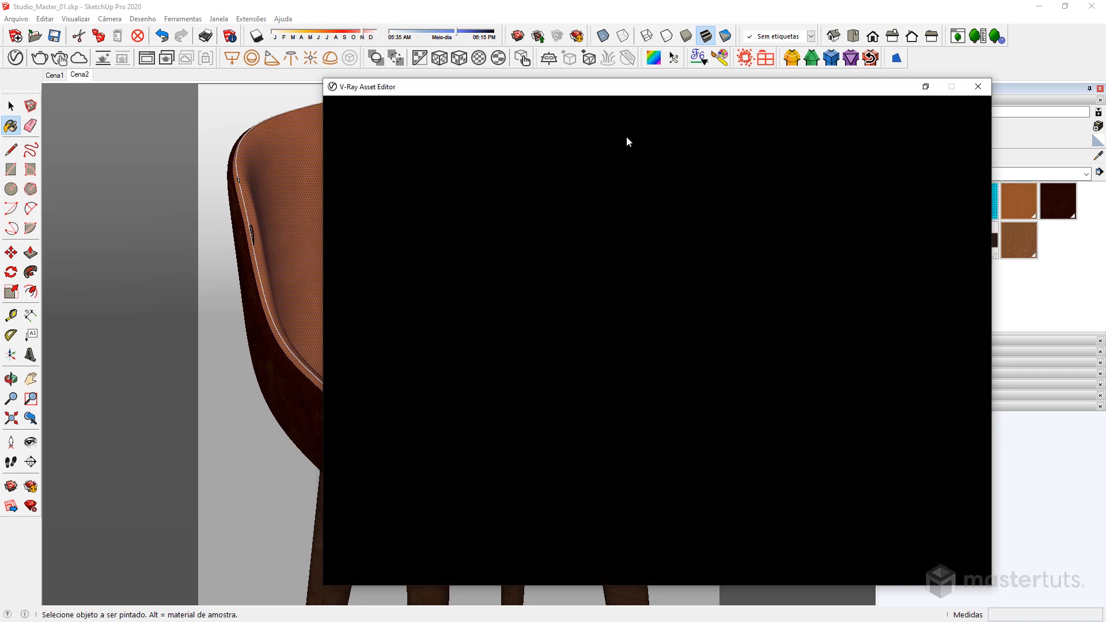
click(970, 84)
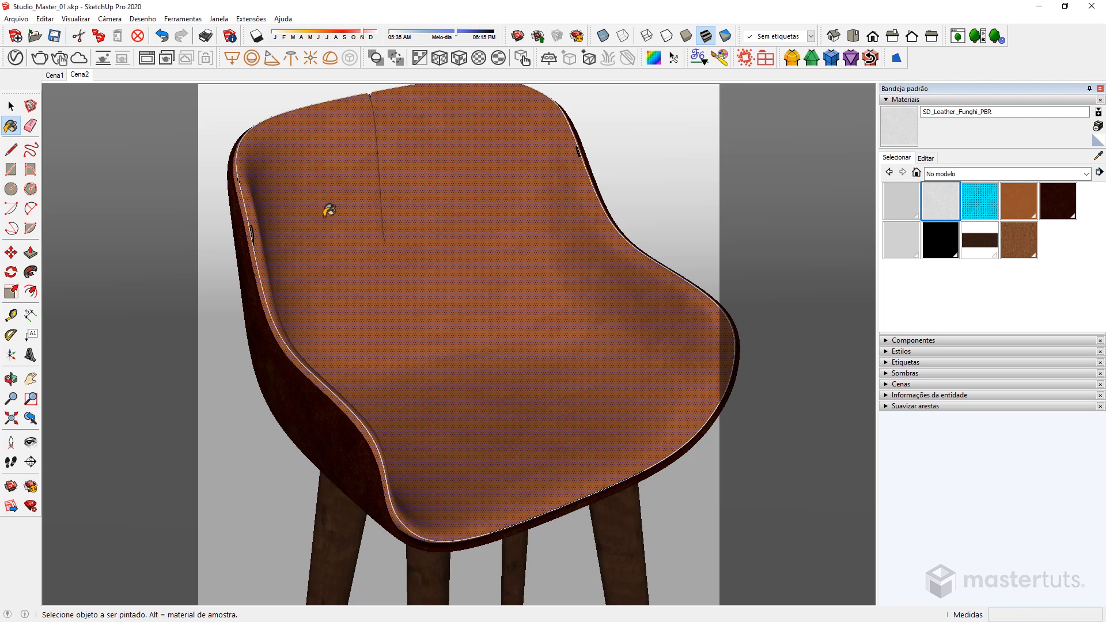
Open the seat group for editing and turn on the display of hidden geometry
key(space)
double_click(402, 307)
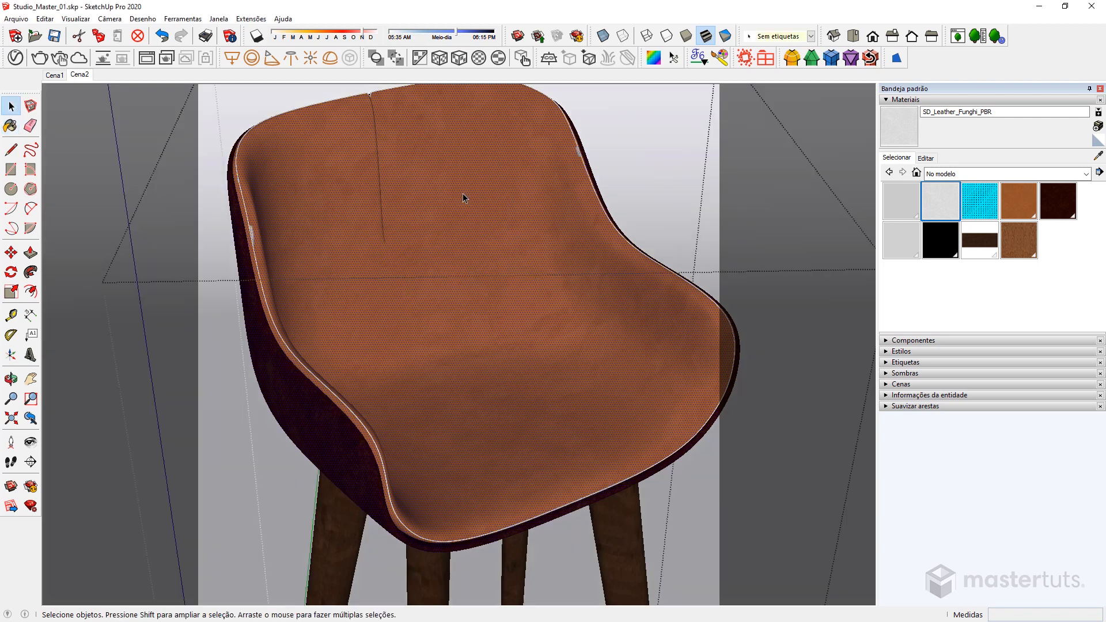
click(75, 18)
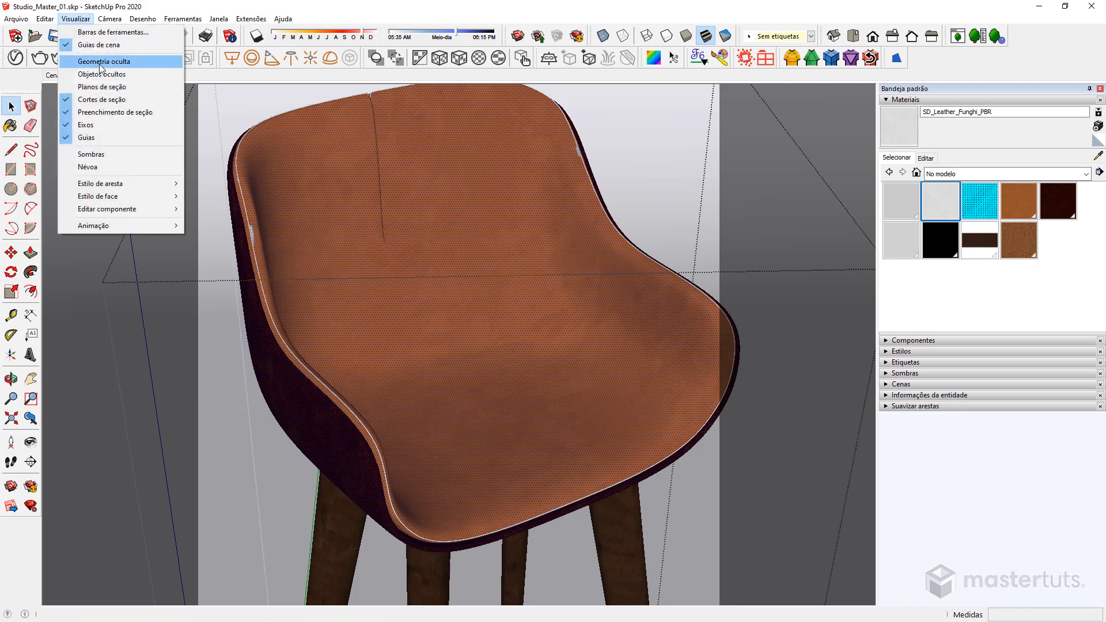
click(103, 62)
Select one small face on the inner seat and extend the selection to everything with the same material
scroll(548, 415, up, 6)
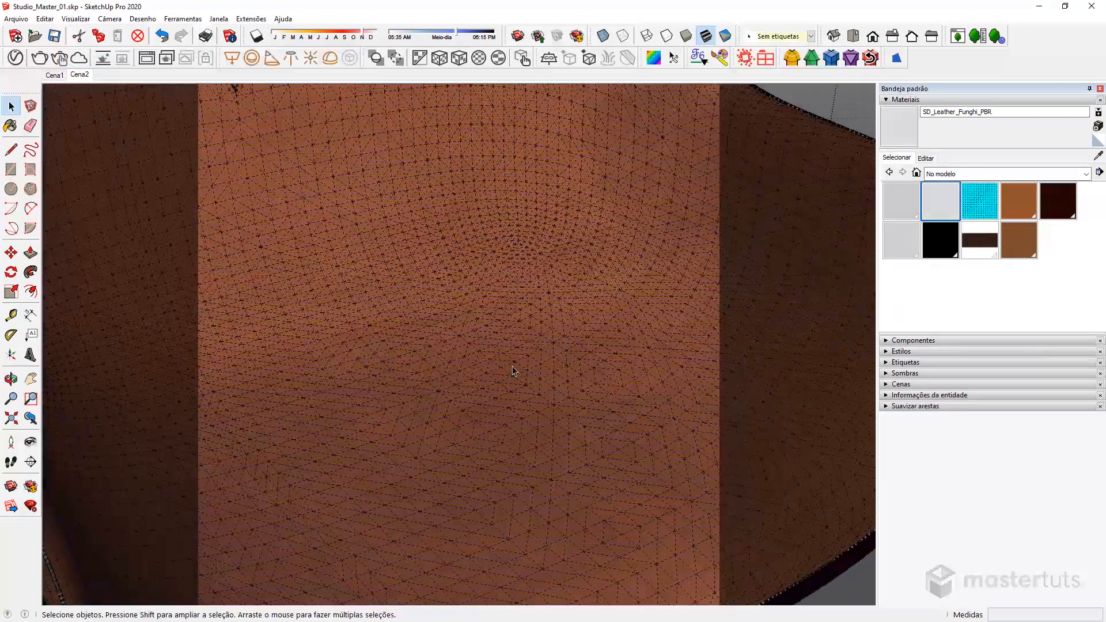
scroll(503, 355, up, 3)
click(490, 365)
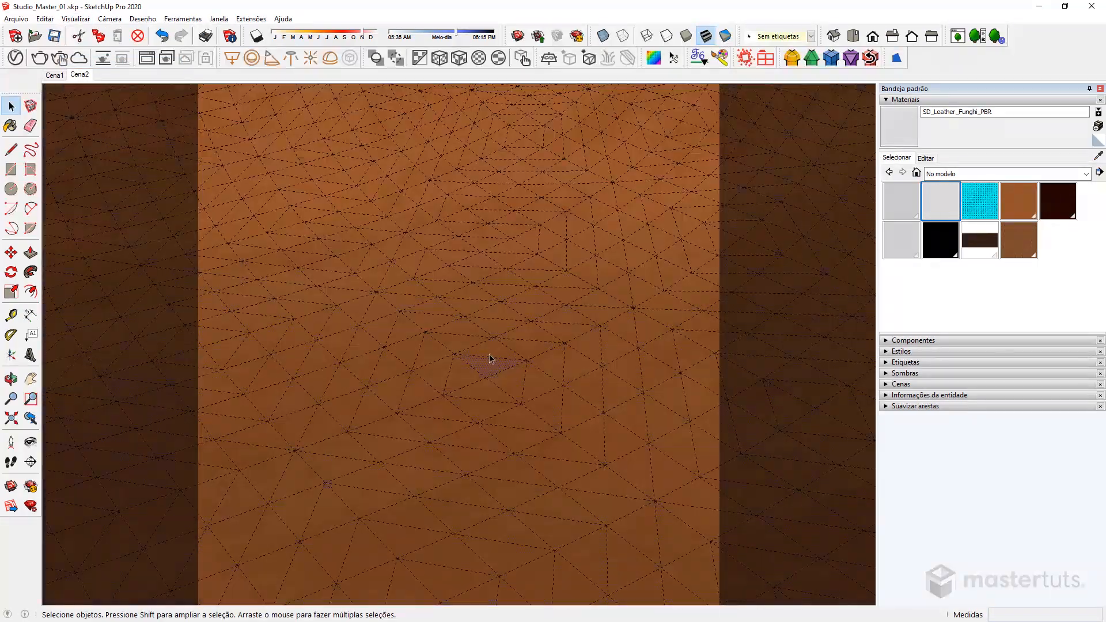
right_click(486, 365)
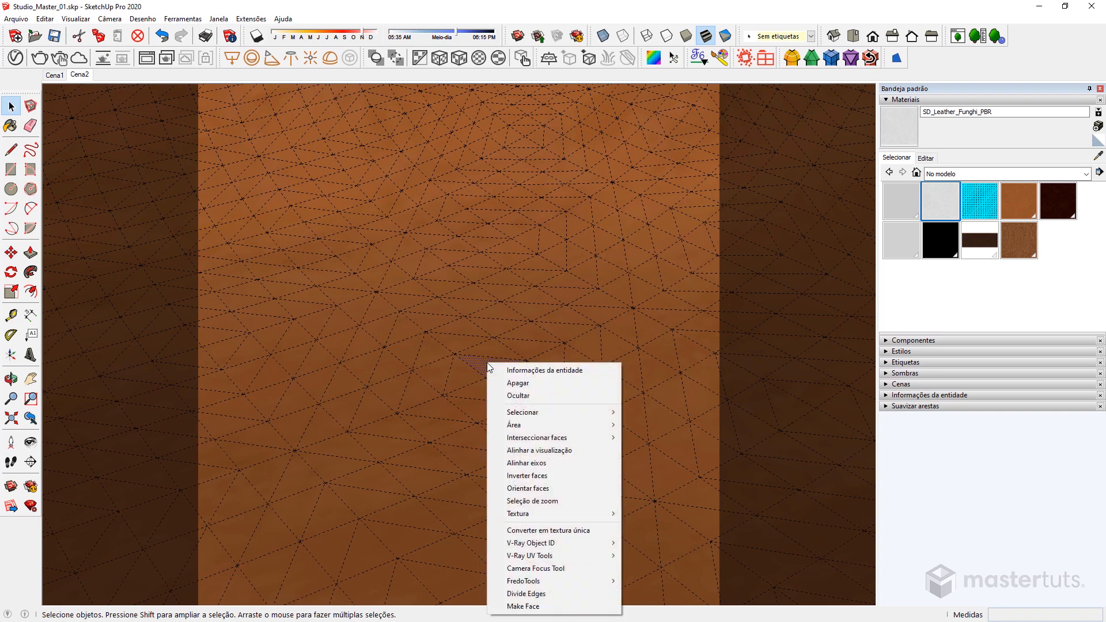
mouse_move(531, 413)
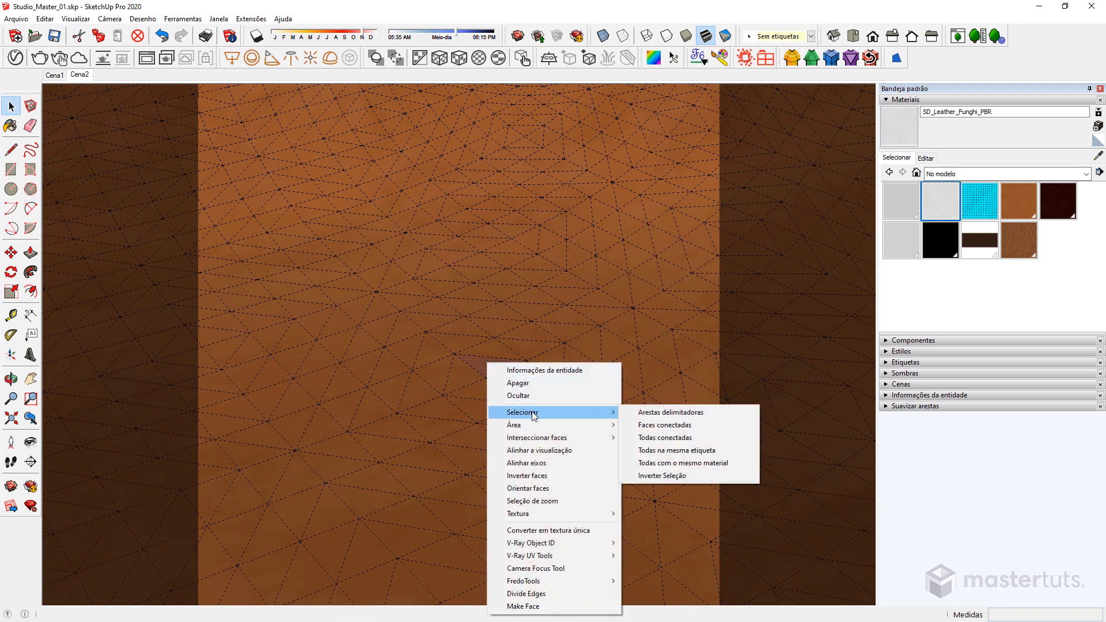
click(674, 464)
scroll(579, 419, down, 5)
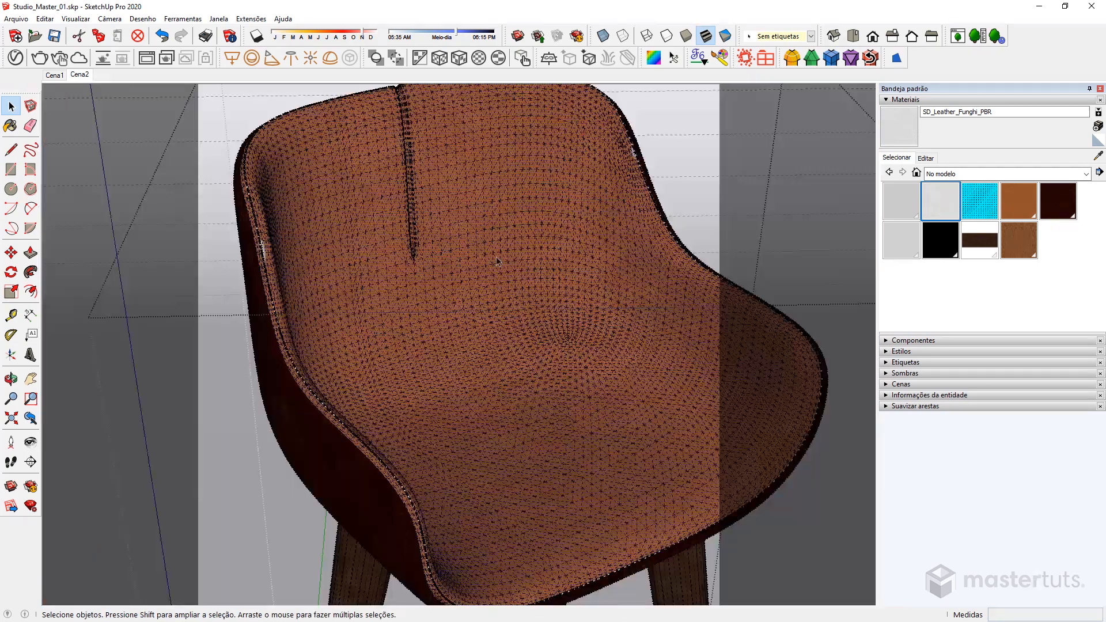
Paint the selected inner seat faces with SD_Leather_Funghi_PBR and turn off the hidden geometry display
click(893, 124)
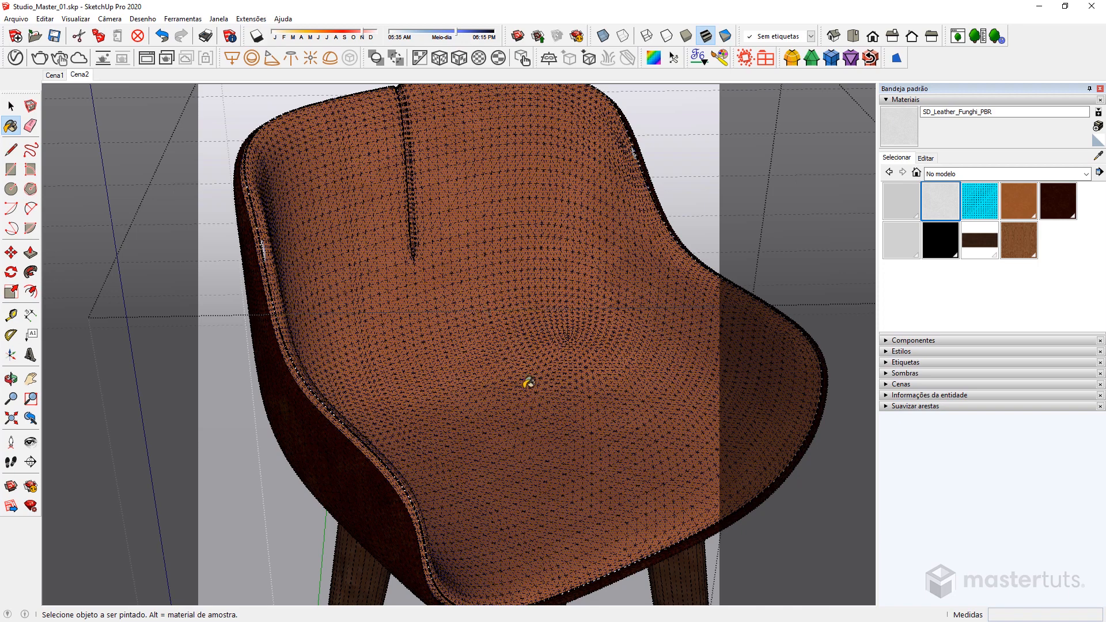
click(526, 387)
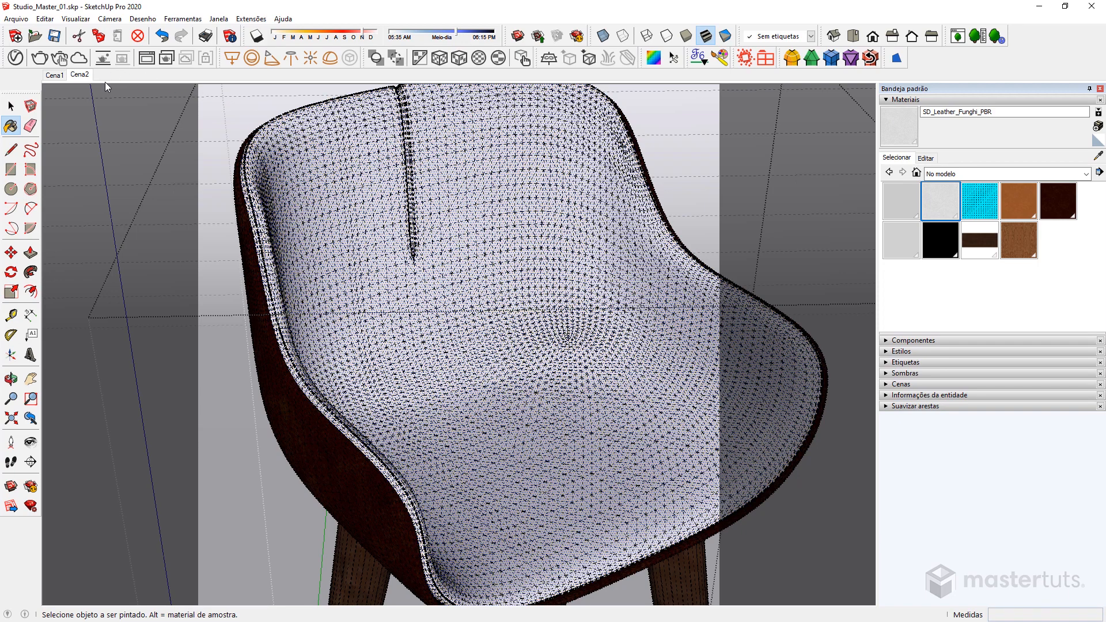
click(11, 106)
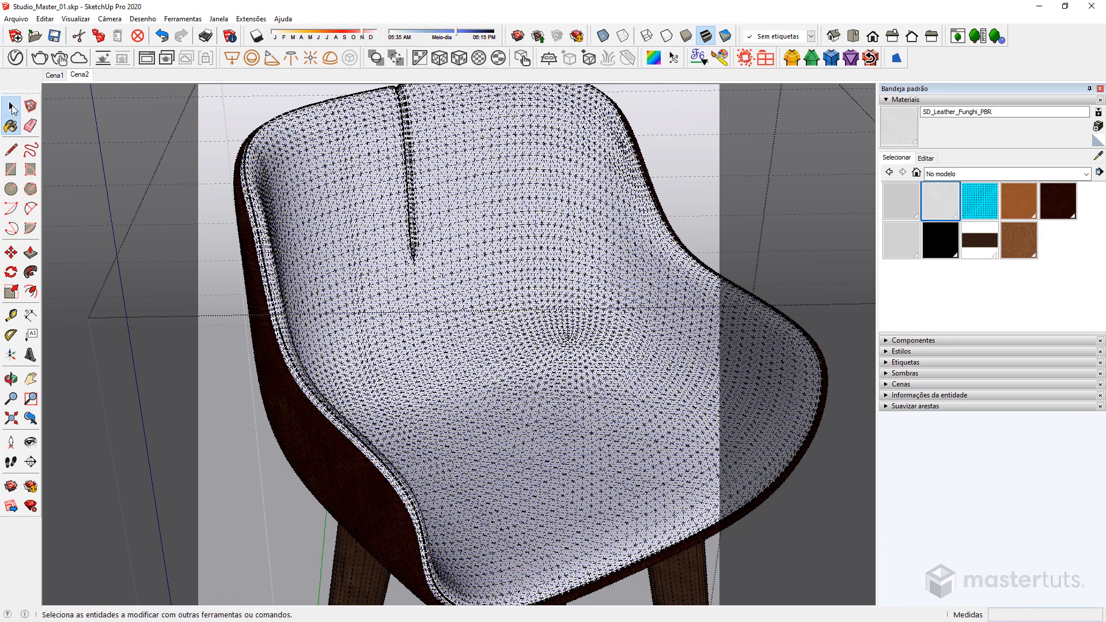
click(75, 19)
click(92, 59)
Set the texture width of the SD_Leather_Funghi_PBR material to 1 m
scroll(573, 364, up, 5)
scroll(573, 364, up, 8)
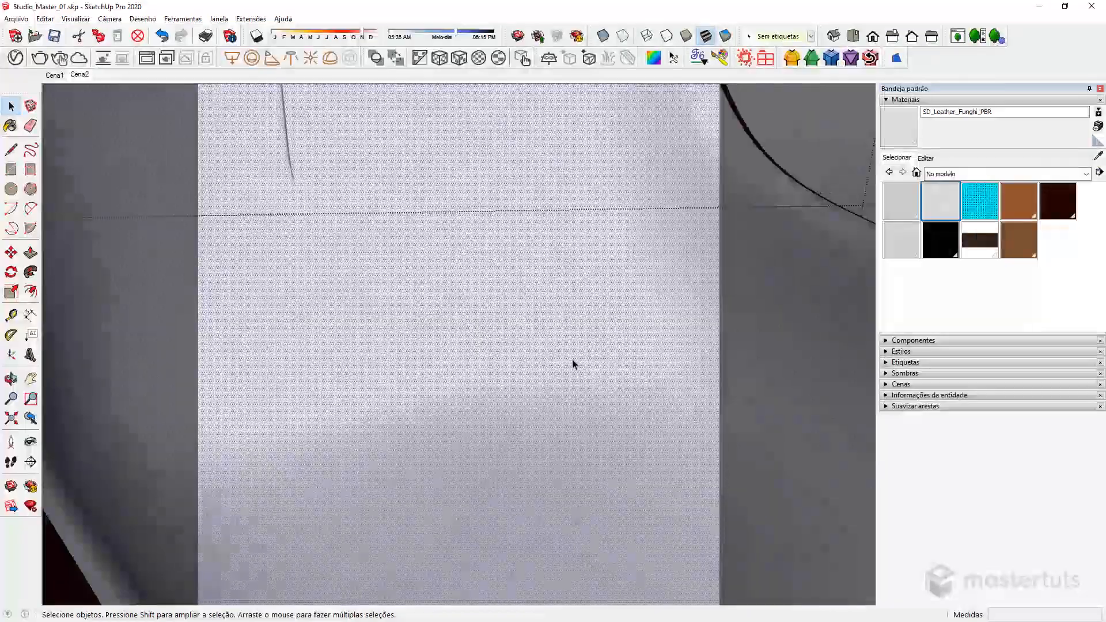
scroll(550, 401, down, 7)
scroll(550, 401, down, 2)
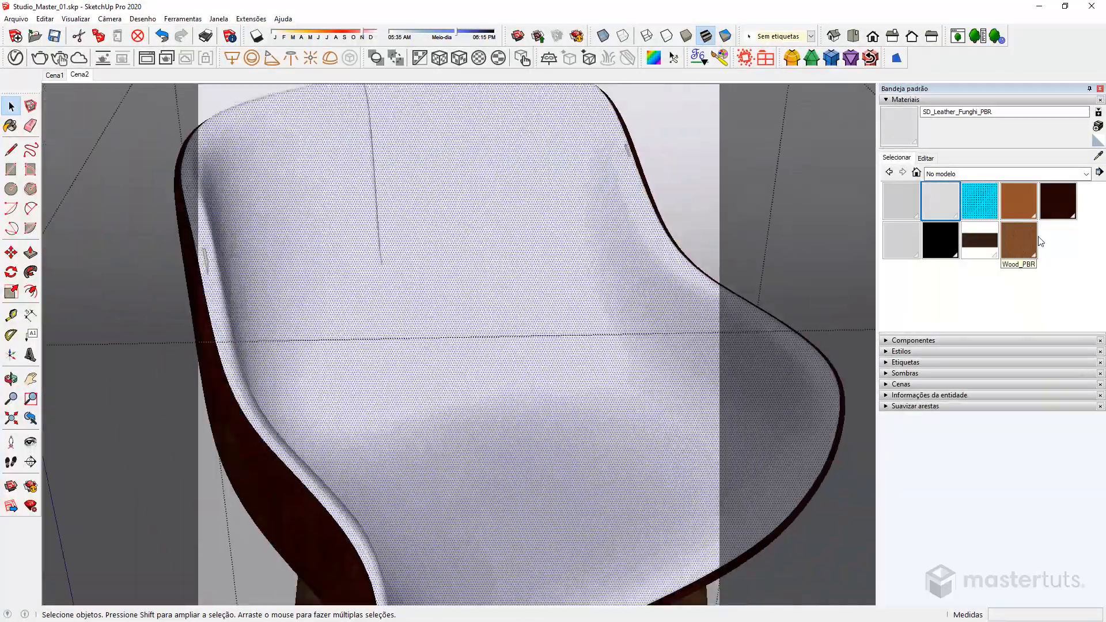
click(925, 157)
click(923, 290)
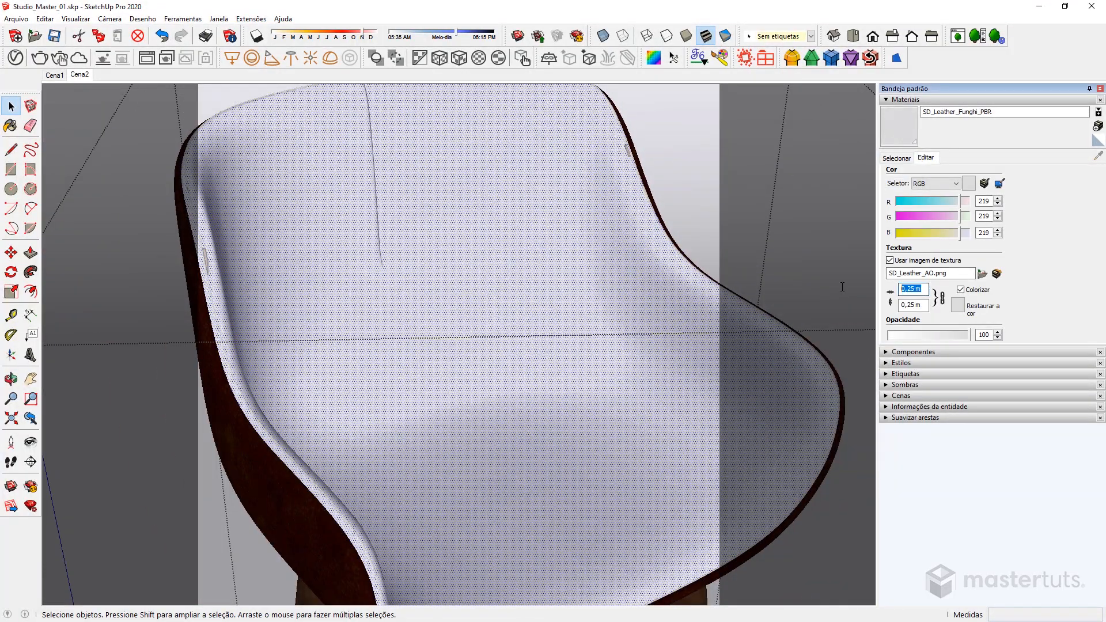
text(1)
key(Return)
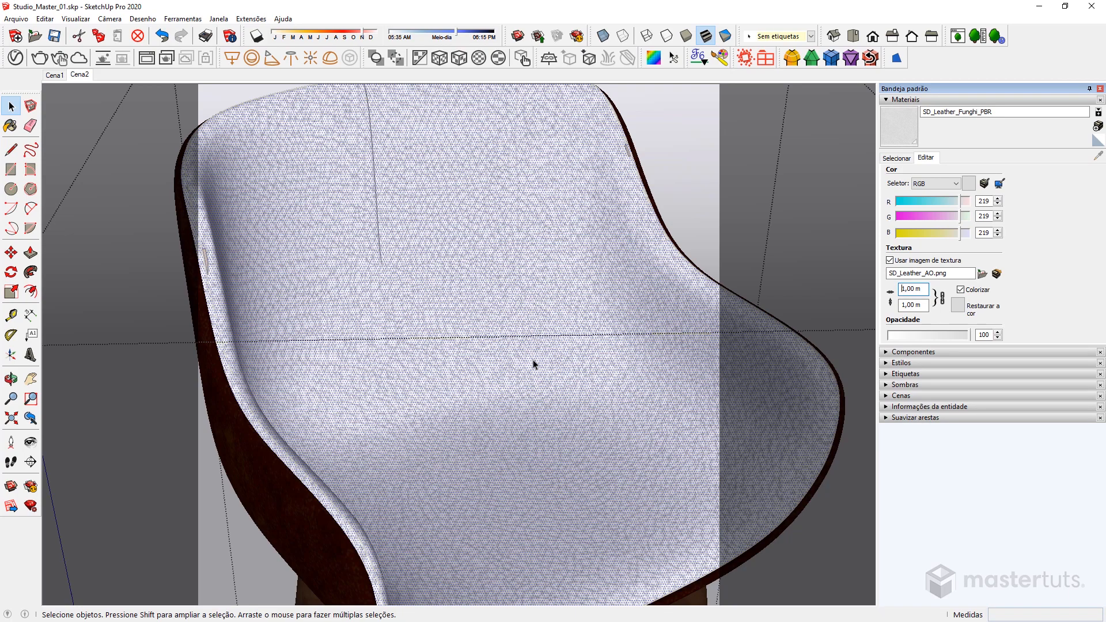
Examine the scale and continuity of the leather texture across the backrest and seat surface
middle_drag(490, 385, 290, 243)
scroll(291, 221, up, 3)
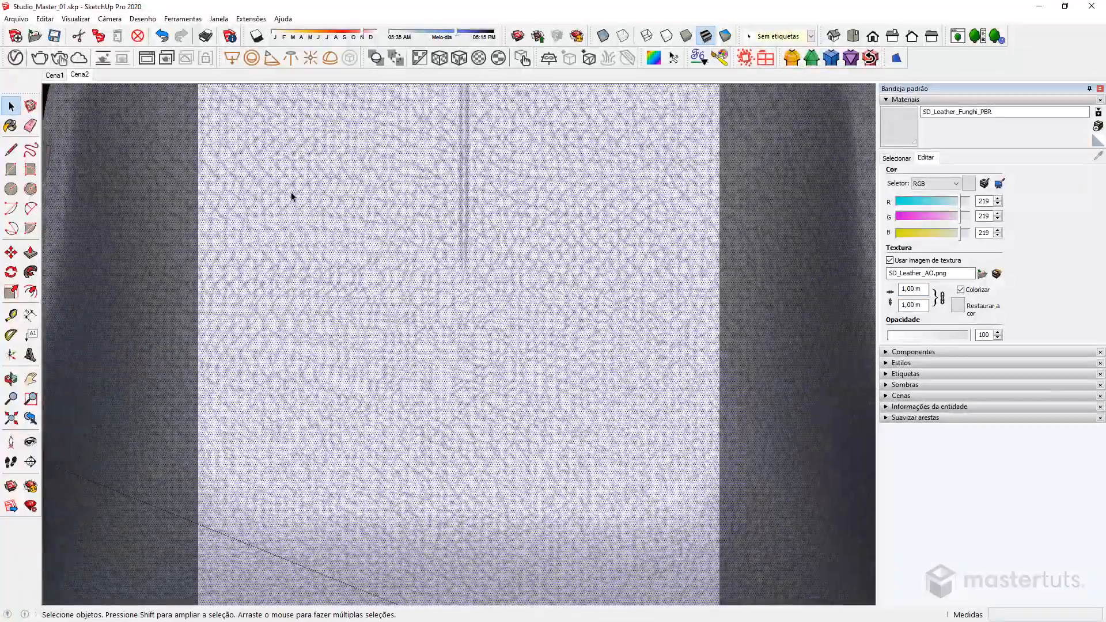
shift+middle_drag(292, 195, 347, 309)
scroll(374, 212, up, 1)
scroll(425, 271, down, 1)
scroll(638, 430, down, 2)
shift+middle_drag(637, 427, 568, 242)
scroll(593, 355, up, 2)
shift+middle_drag(589, 362, 674, 454)
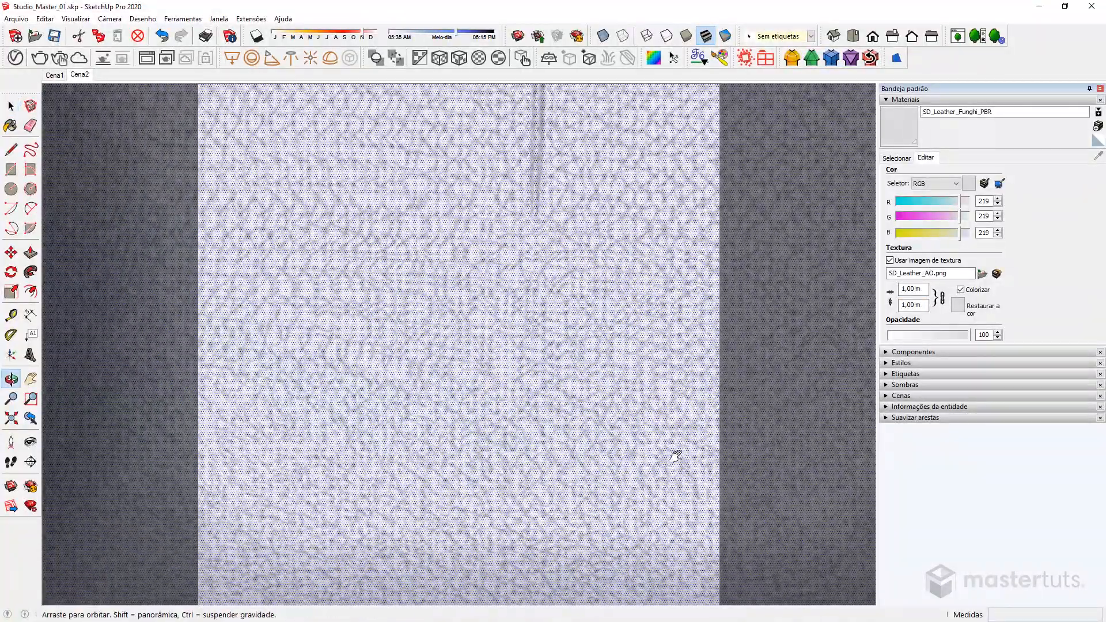
Undo the 1 m texture width and the SD_Leather_Funghi_PBR painting of the inner seat faces
middle_drag(416, 311, 507, 380)
middle_drag(430, 286, 613, 369)
key(space)
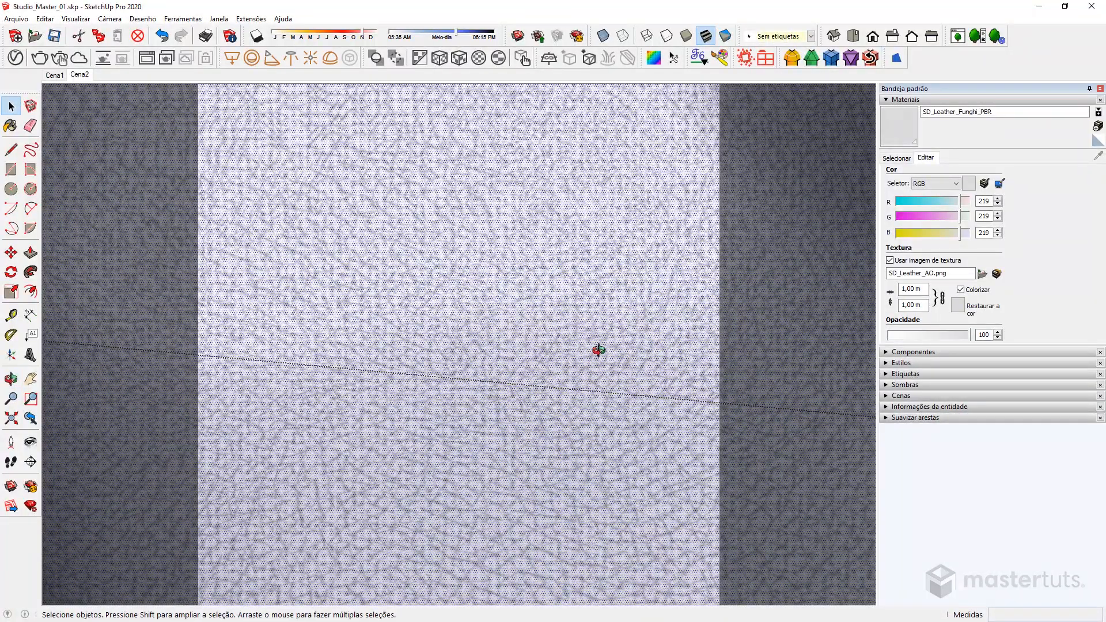
middle_drag(599, 349, 499, 236)
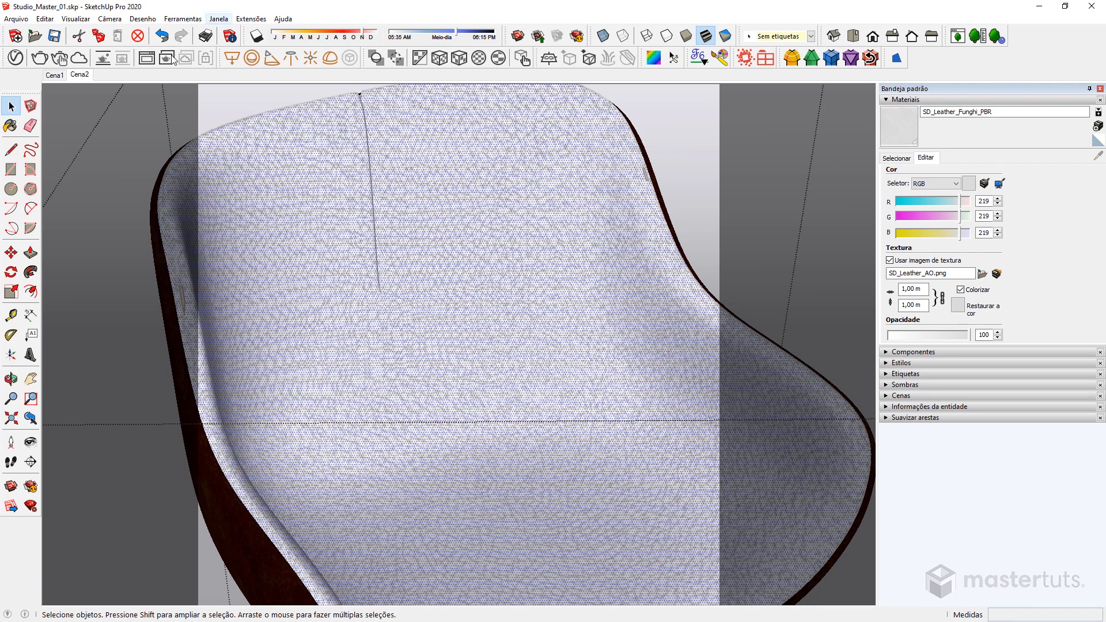
click(163, 39)
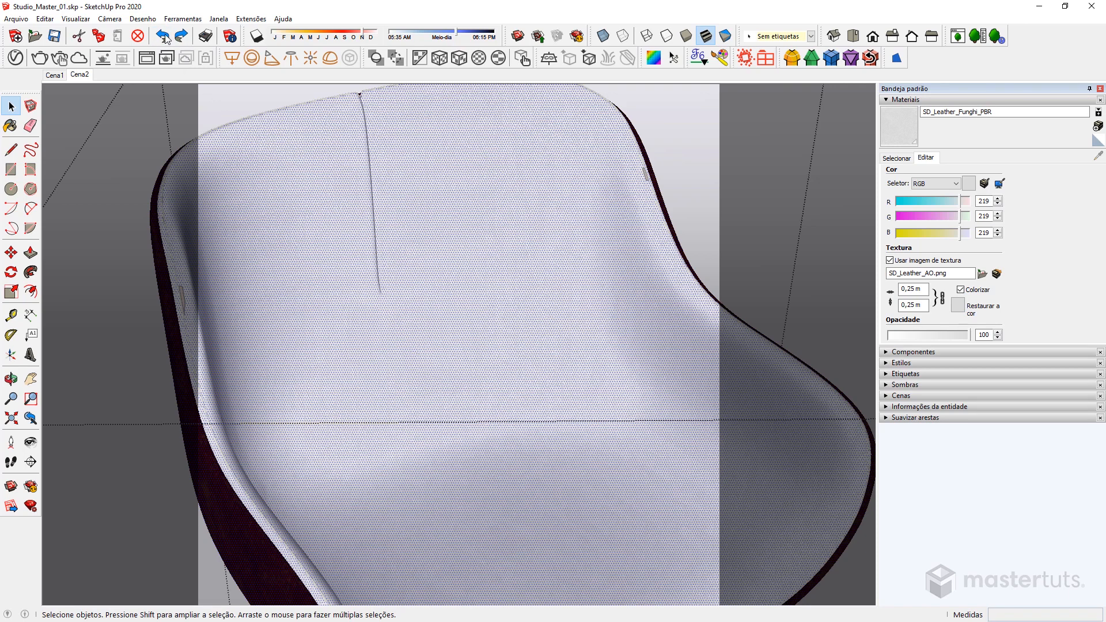
click(181, 36)
Sample the seat's vray LEATHER BRIGHT material and render the backrest with V-Ray
key(b)
scroll(461, 290, down, 3)
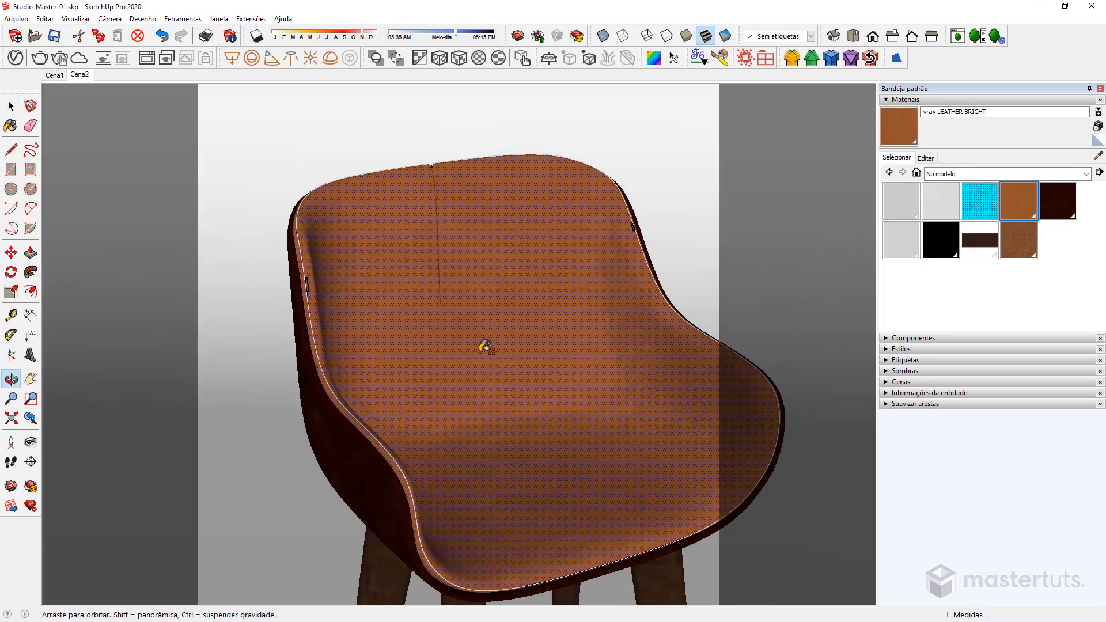
scroll(460, 289, up, 3)
middle_drag(461, 290, 484, 246)
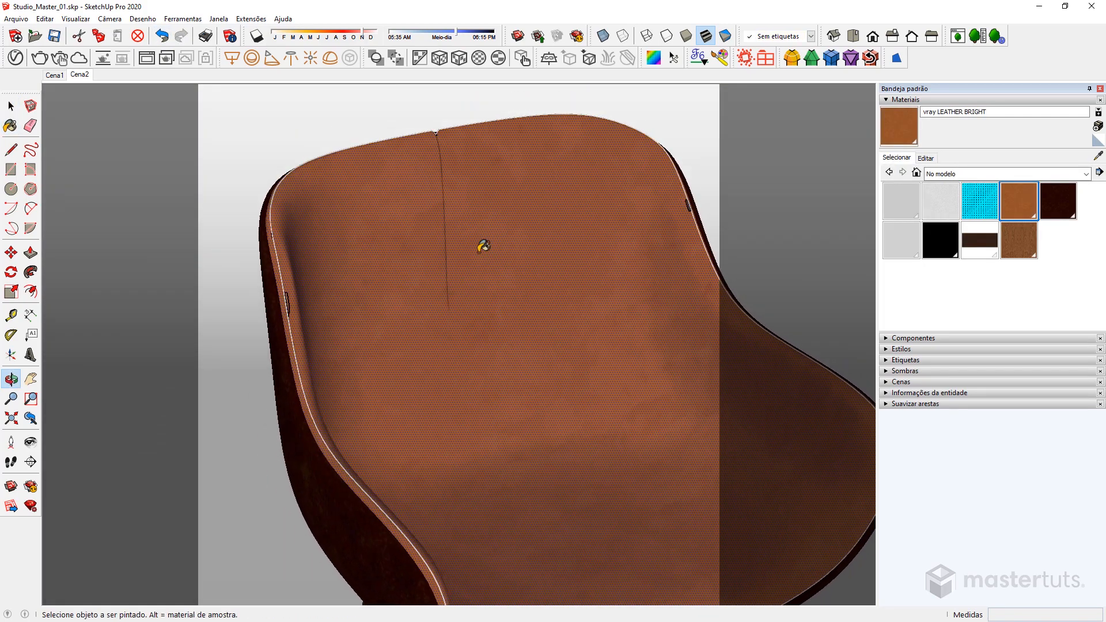
middle_drag(415, 255, 410, 260)
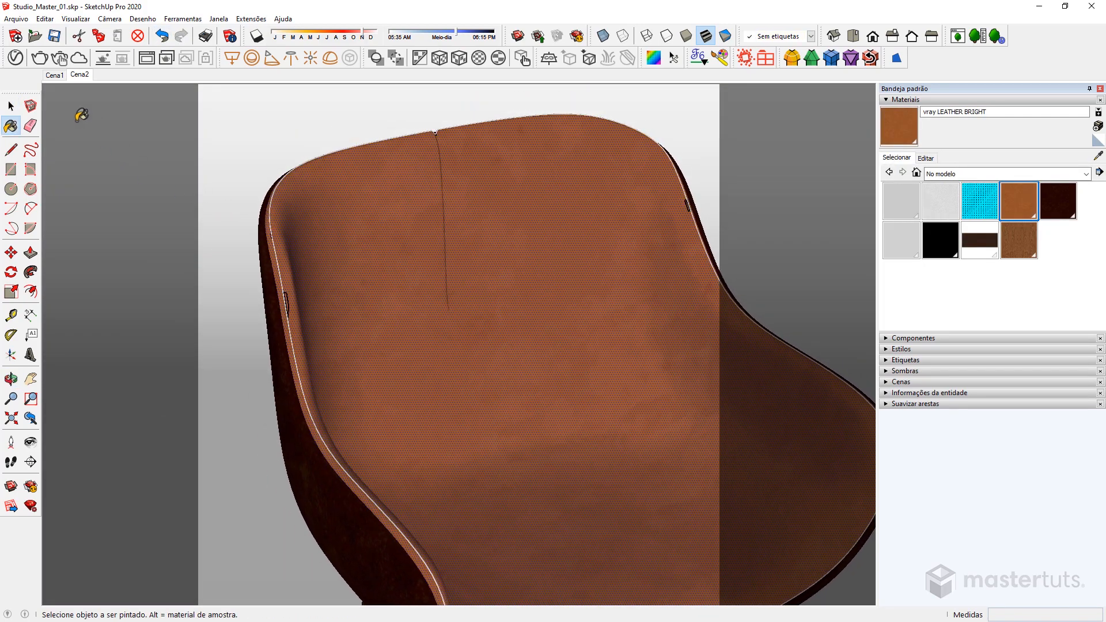
click(39, 58)
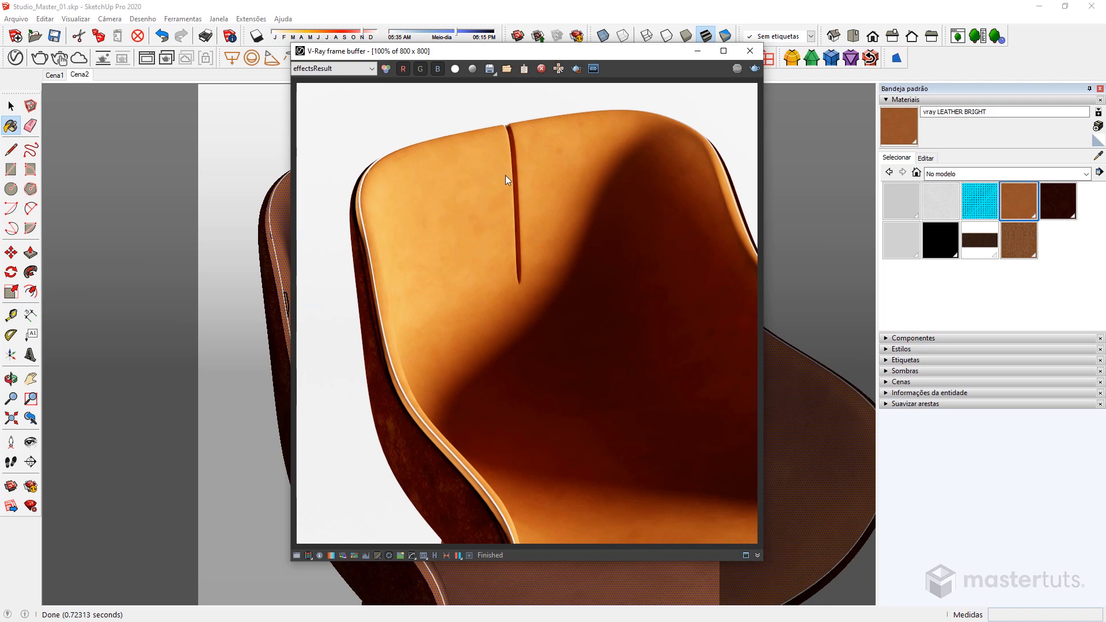
In the V-Ray Asset Editor, select the scene objects using vray LEATHER BRIGHT and apply SD_Leather_Funghi_PBR to that selection
click(17, 59)
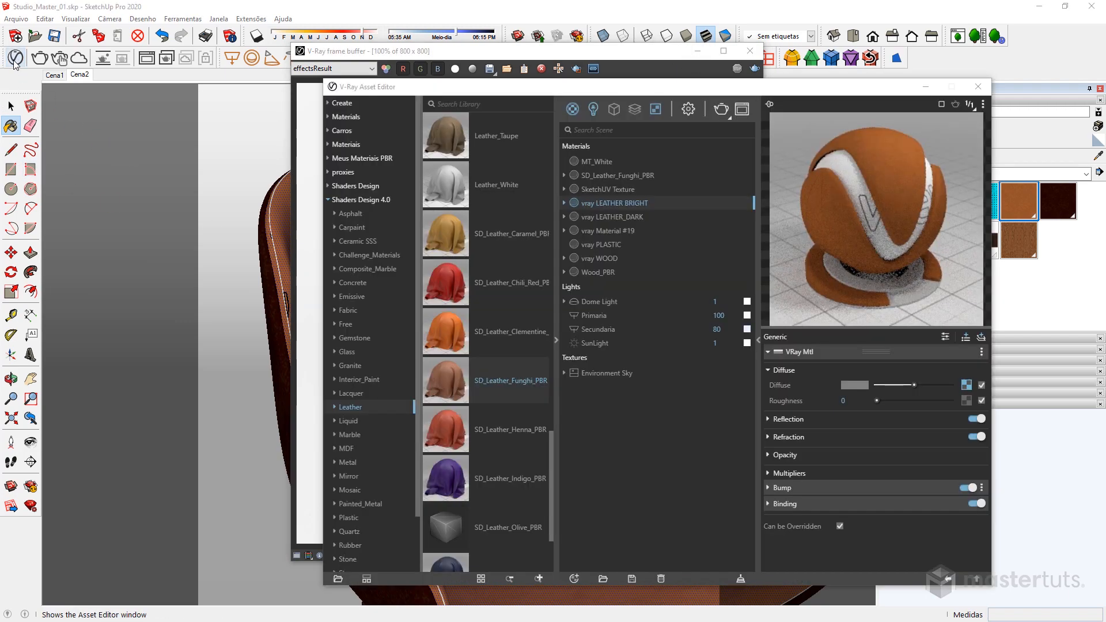
right_click(600, 205)
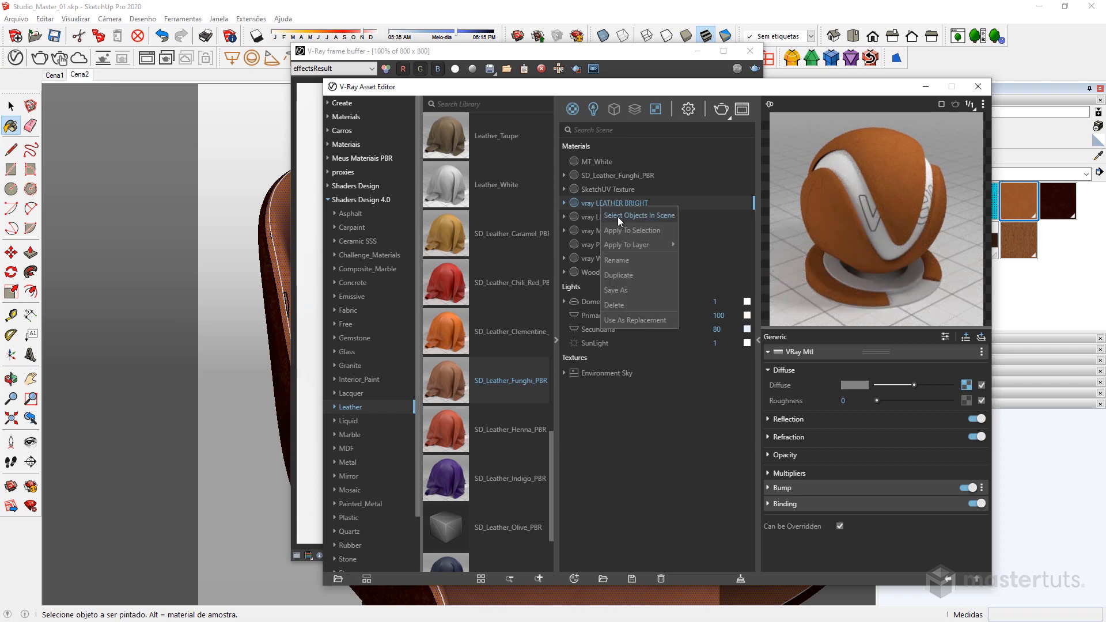
click(645, 215)
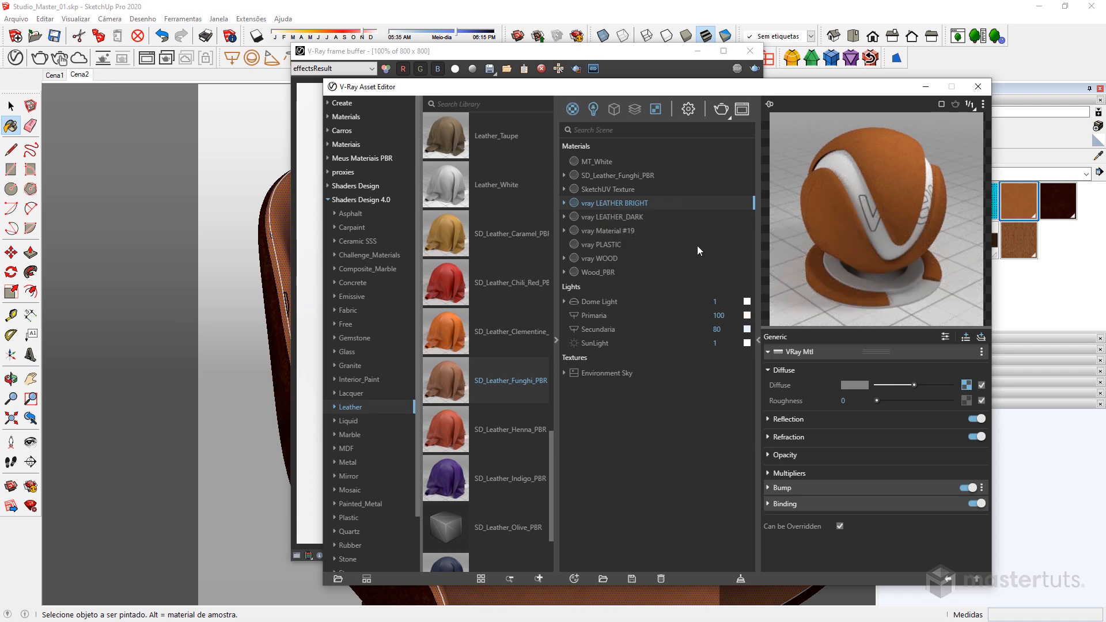
click(617, 176)
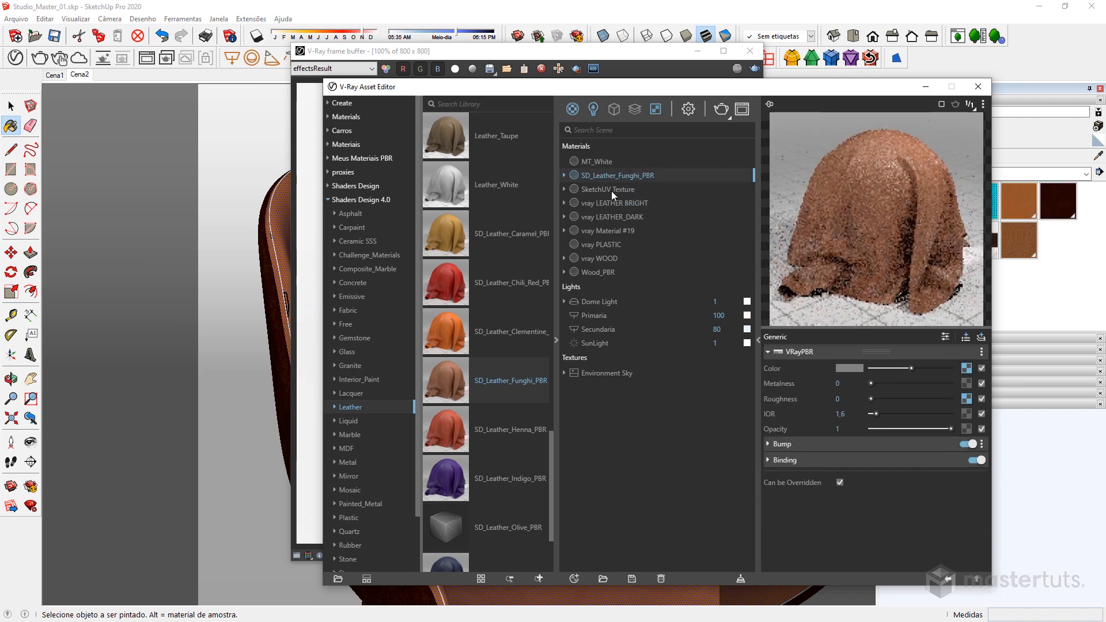
right_click(594, 175)
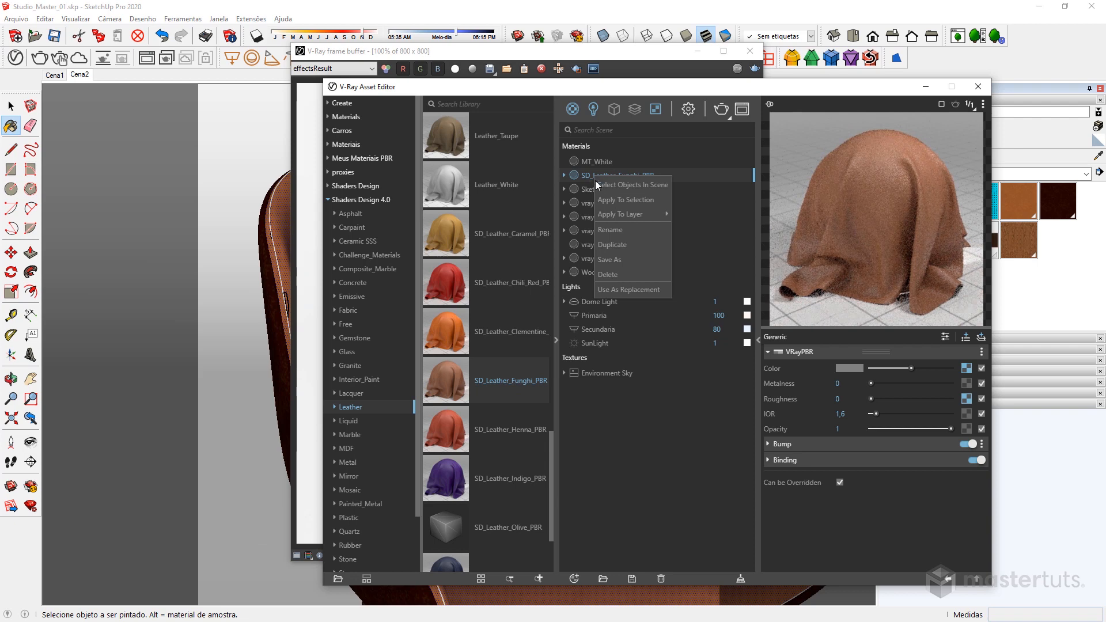
click(629, 201)
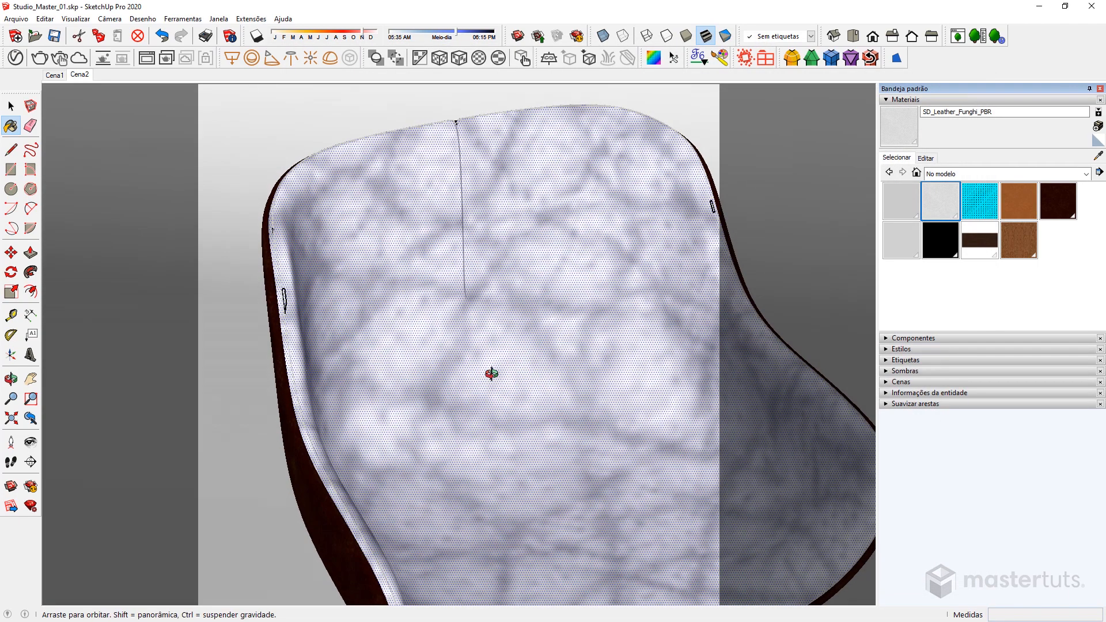
Reduce the SD_Leather_Funghi_PBR texture width on the seat to 0,02 m and finally to 0,01 m
mouse_move(493, 375)
middle_down()
mouse_move(374, 329)
mouse_move(422, 323)
mouse_move(511, 373)
mouse_move(598, 365)
mouse_move(550, 383)
mouse_move(553, 326)
mouse_move(496, 313)
middle_up()
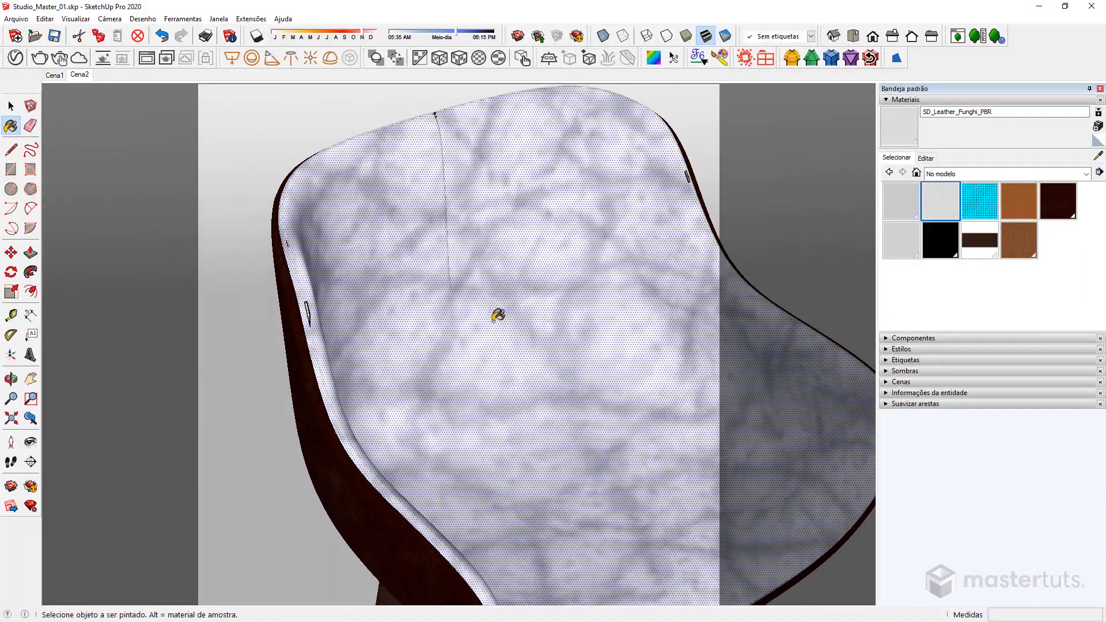
click(929, 158)
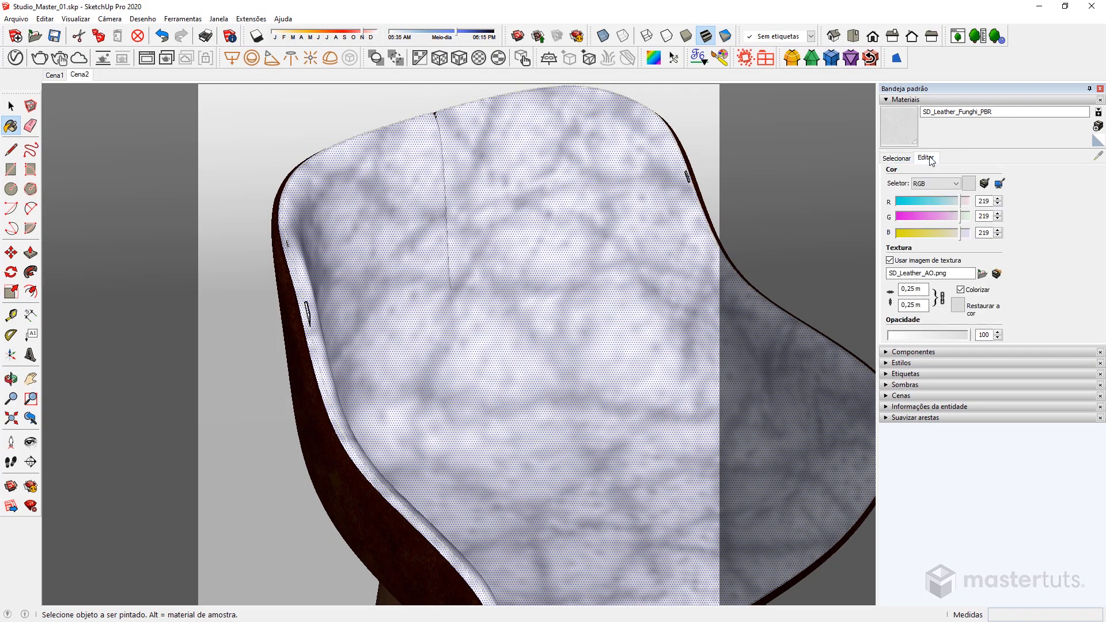
click(913, 288)
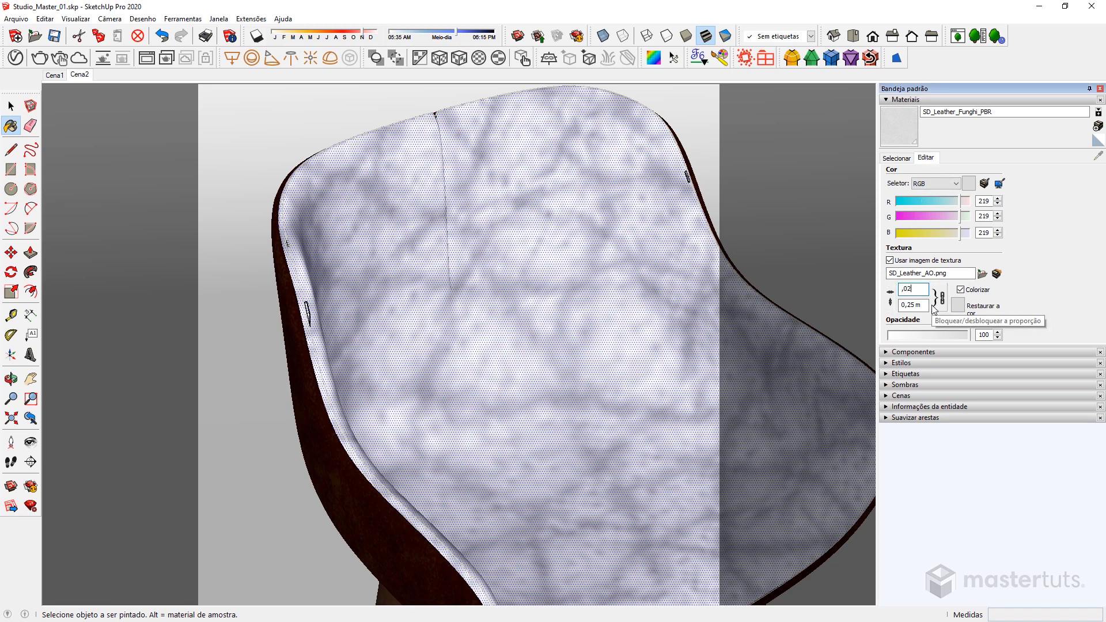
text(,02)
key(Return)
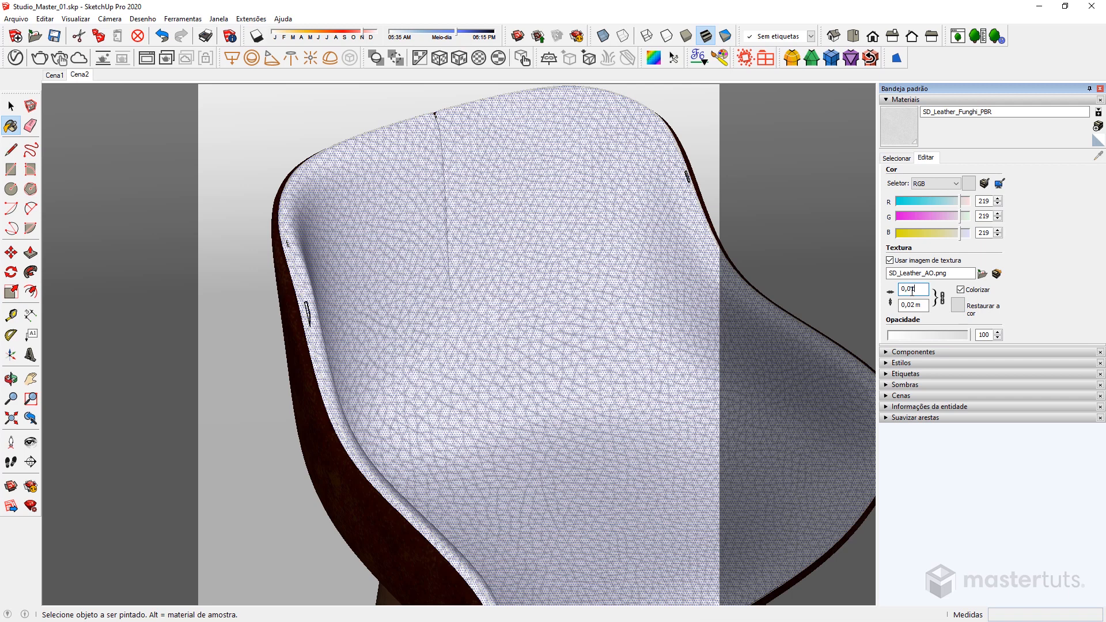
text(1)
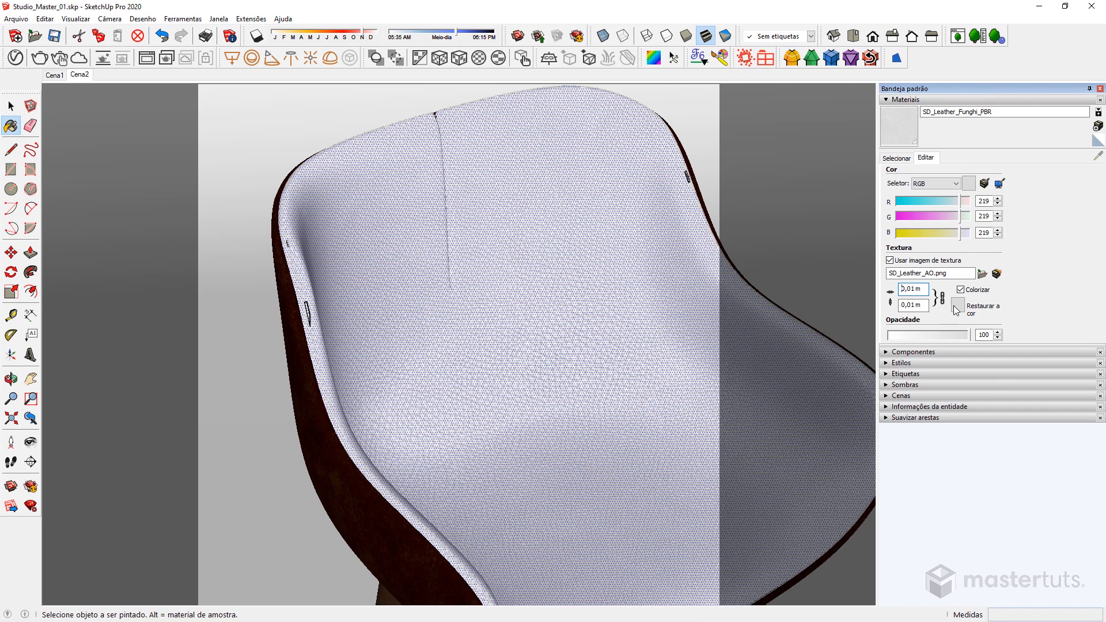
Clear the selection and examine the leather grain around the seam and across the backrest and seat
mouse_move(655, 366)
middle_down()
mouse_move(469, 292)
mouse_move(605, 358)
mouse_move(511, 300)
mouse_move(481, 299)
middle_up()
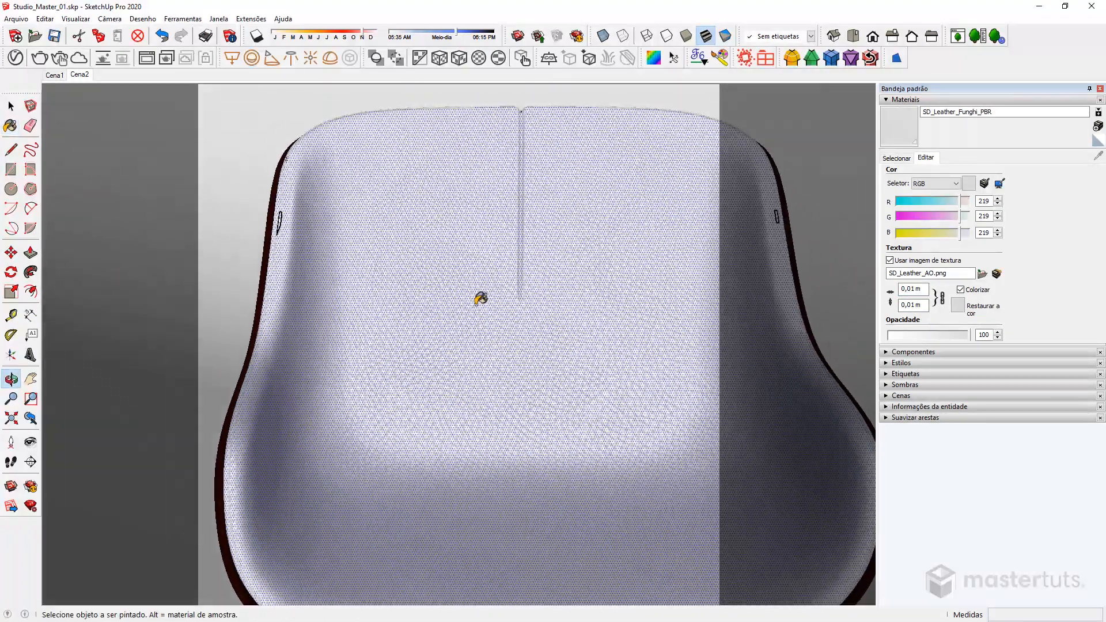
key(space)
click(835, 234)
click(834, 234)
middle_drag(755, 350, 594, 417)
shift+middle_drag(543, 353, 551, 412)
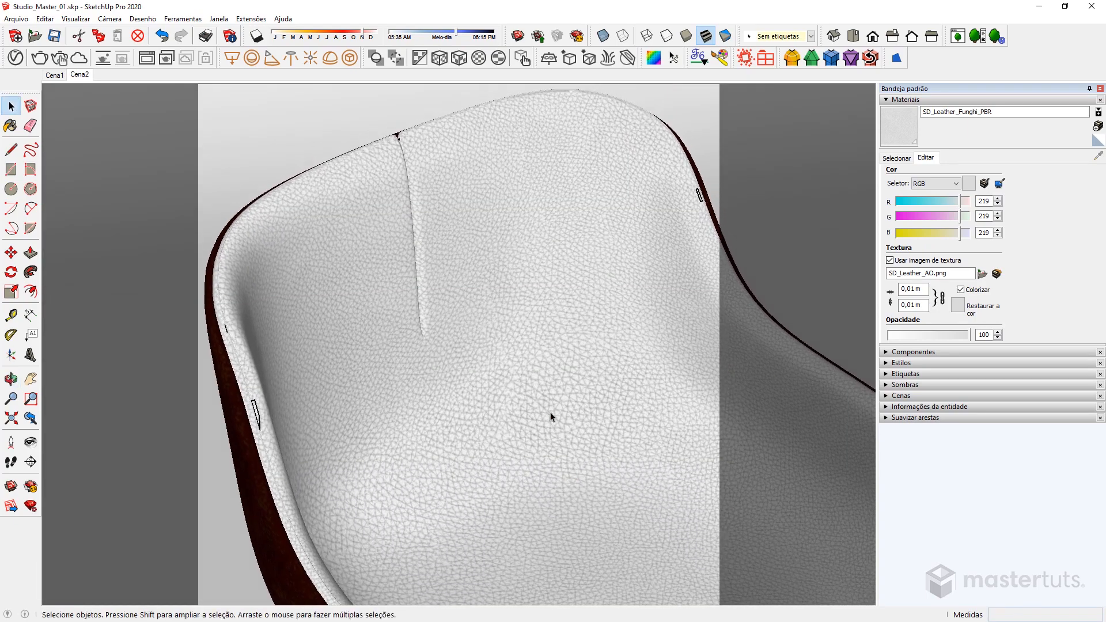
scroll(527, 338, up, 5)
shift+middle_drag(528, 333, 551, 375)
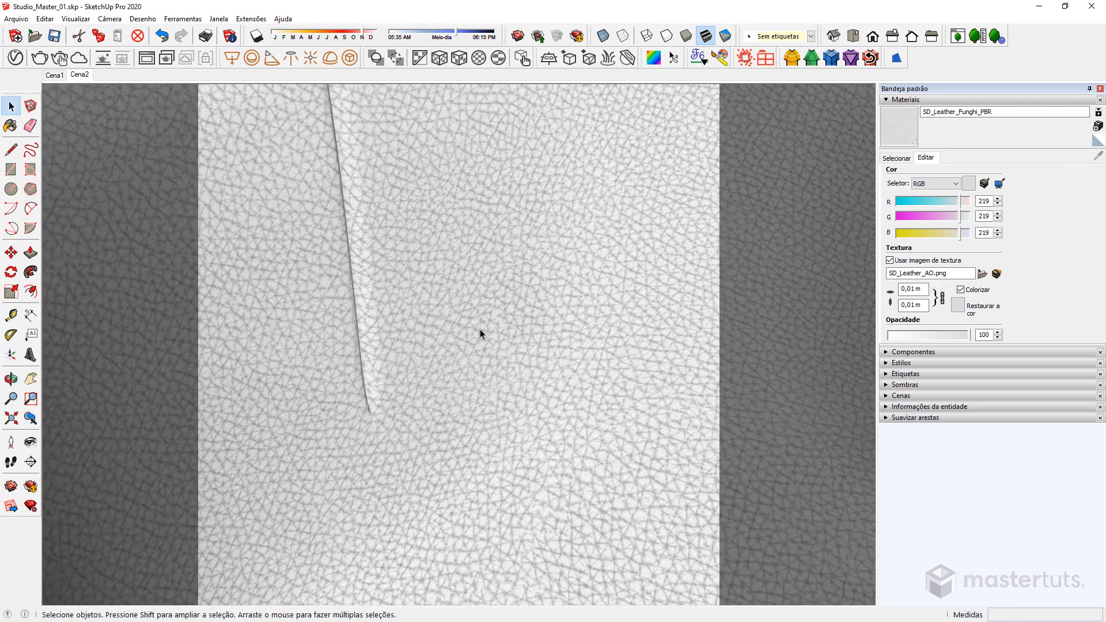
middle_drag(479, 330, 373, 281)
shift+middle_drag(560, 290, 593, 432)
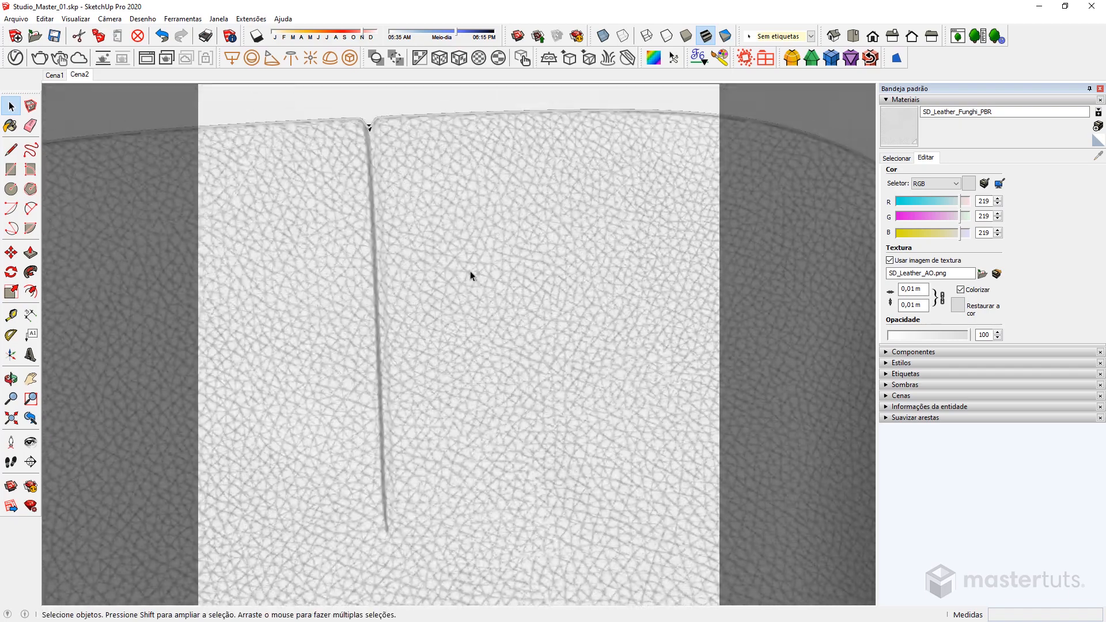
shift+middle_drag(406, 271, 502, 260)
scroll(412, 277, down, 1)
scroll(481, 333, down, 2)
middle_drag(481, 333, 582, 311)
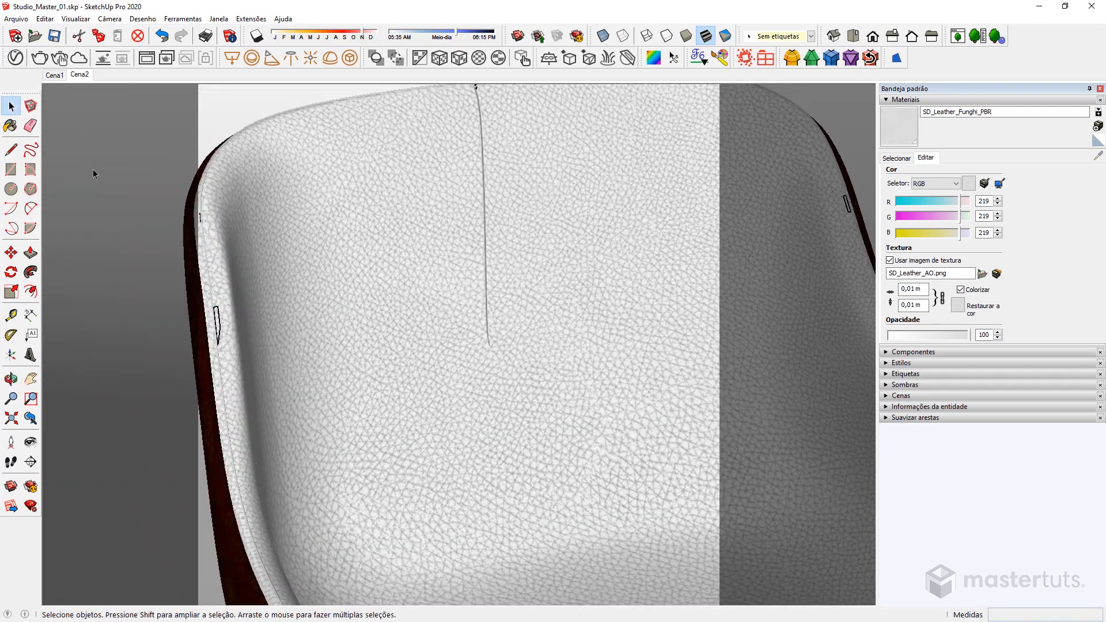
Render the backrest with V-Ray, inspect the leather grain in the frame buffer and put the render window away
scroll(574, 358, down, 4)
middle_drag(555, 351, 378, 313)
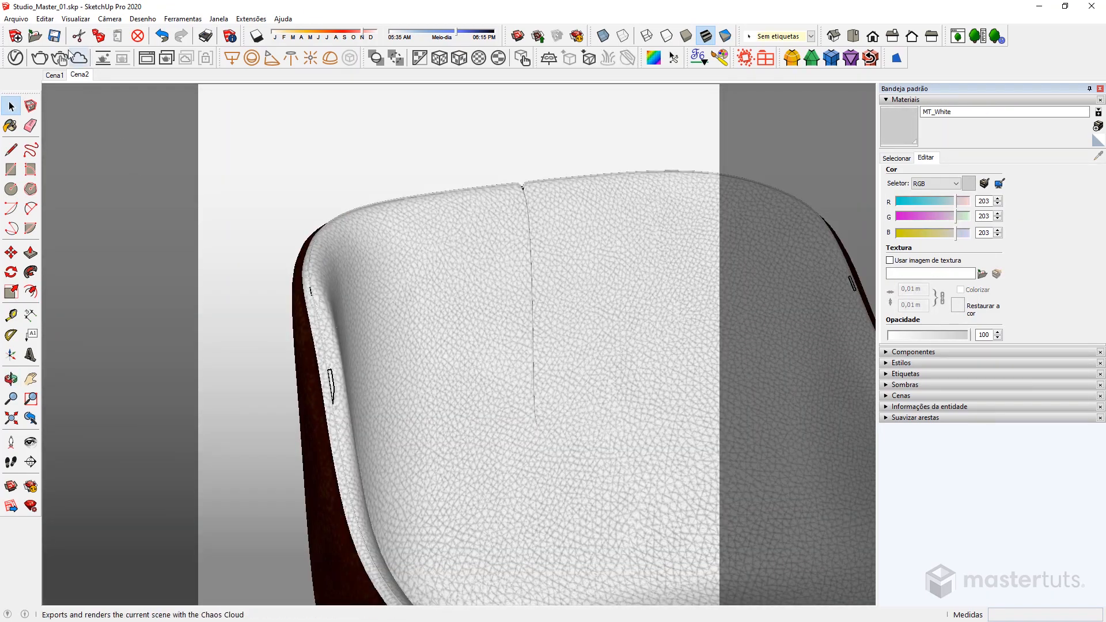
click(40, 58)
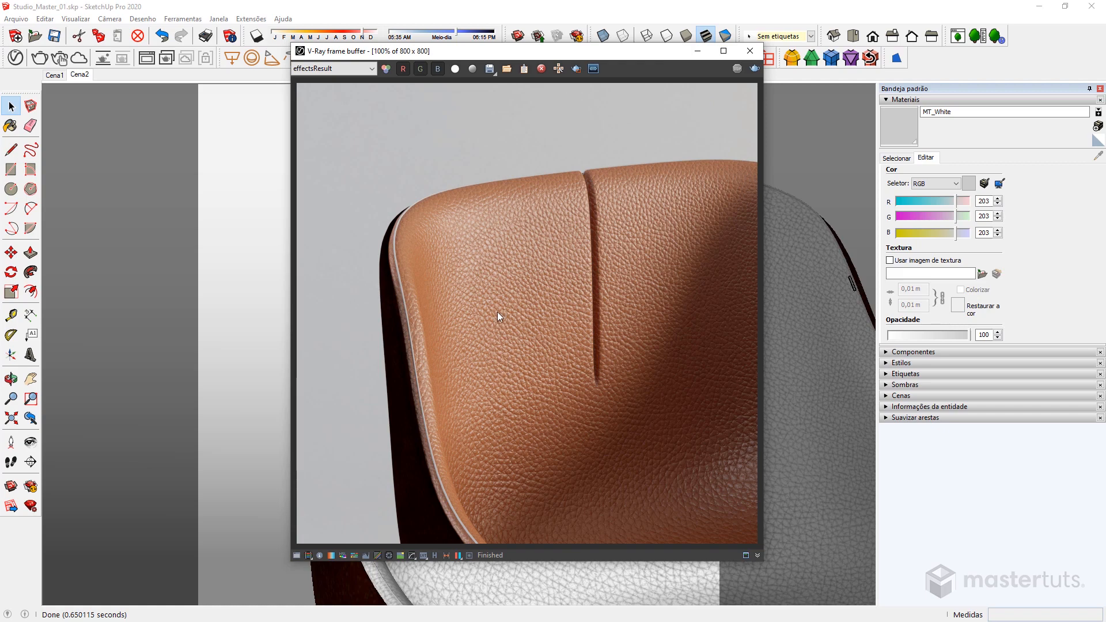
scroll(497, 311, up, 1)
middle_drag(503, 295, 550, 408)
scroll(536, 345, down, 2)
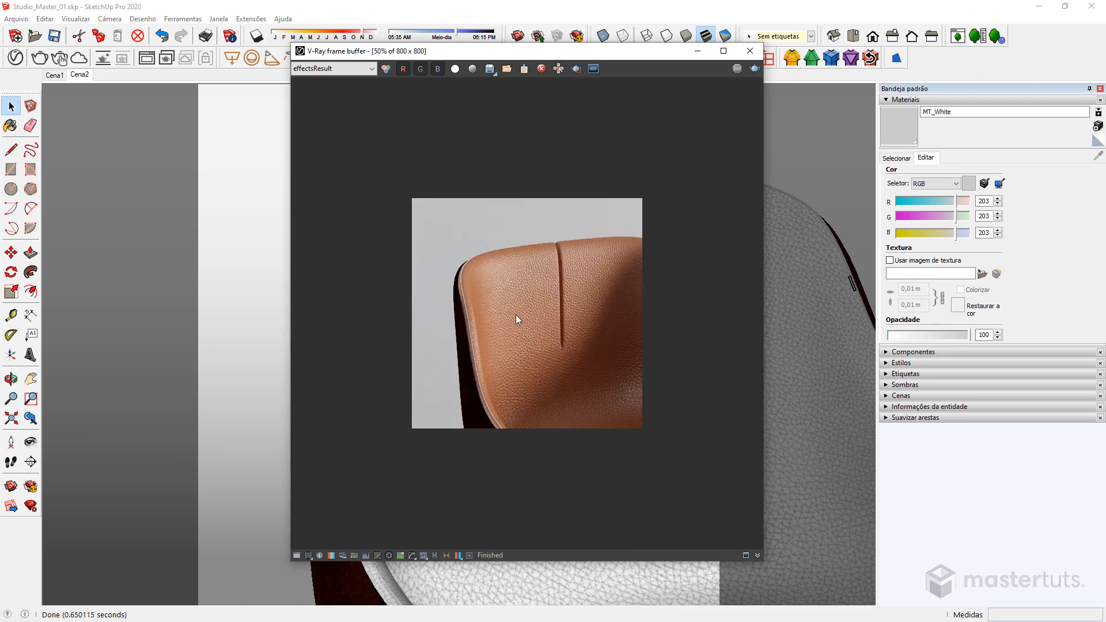
scroll(516, 315, up, 1)
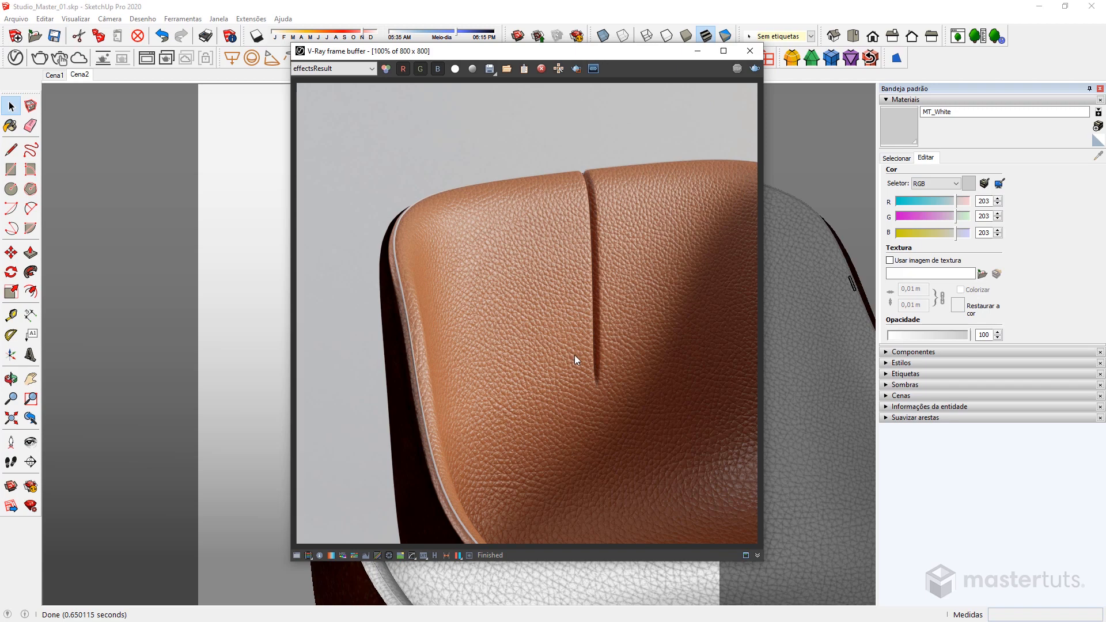
click(698, 52)
Sample the vray WOOD material from the front leg of the bar stool
mouse_move(635, 222)
middle_down()
mouse_move(548, 229)
mouse_move(501, 215)
mouse_move(492, 149)
mouse_move(582, 205)
mouse_move(484, 328)
mouse_move(545, 110)
middle_up()
middle_drag(550, 299, 550, 380)
scroll(551, 387, down, 2)
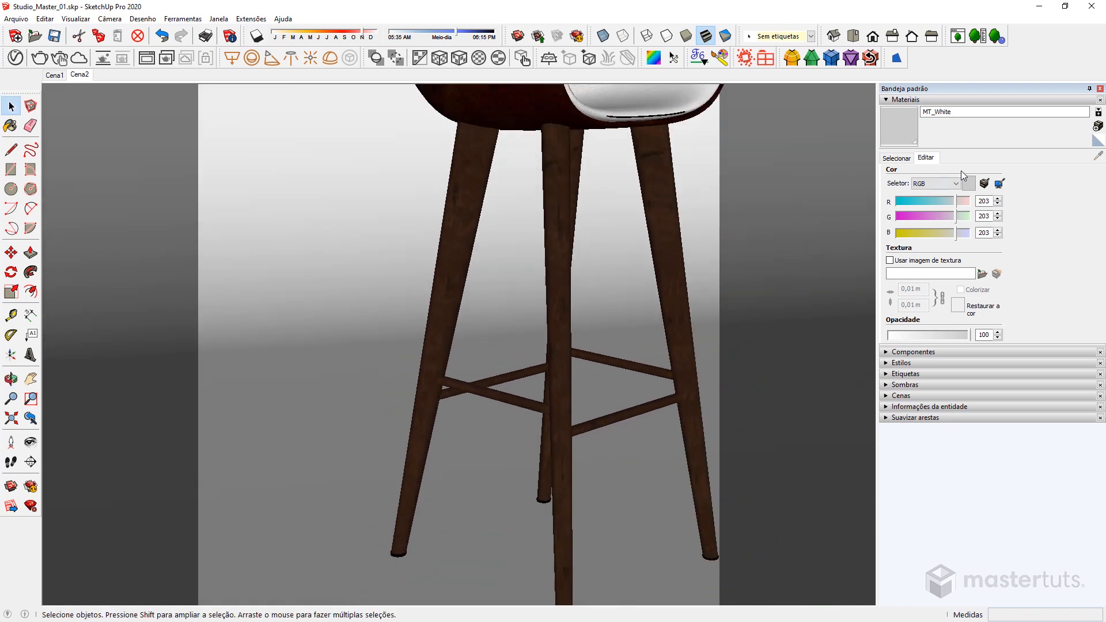
click(906, 159)
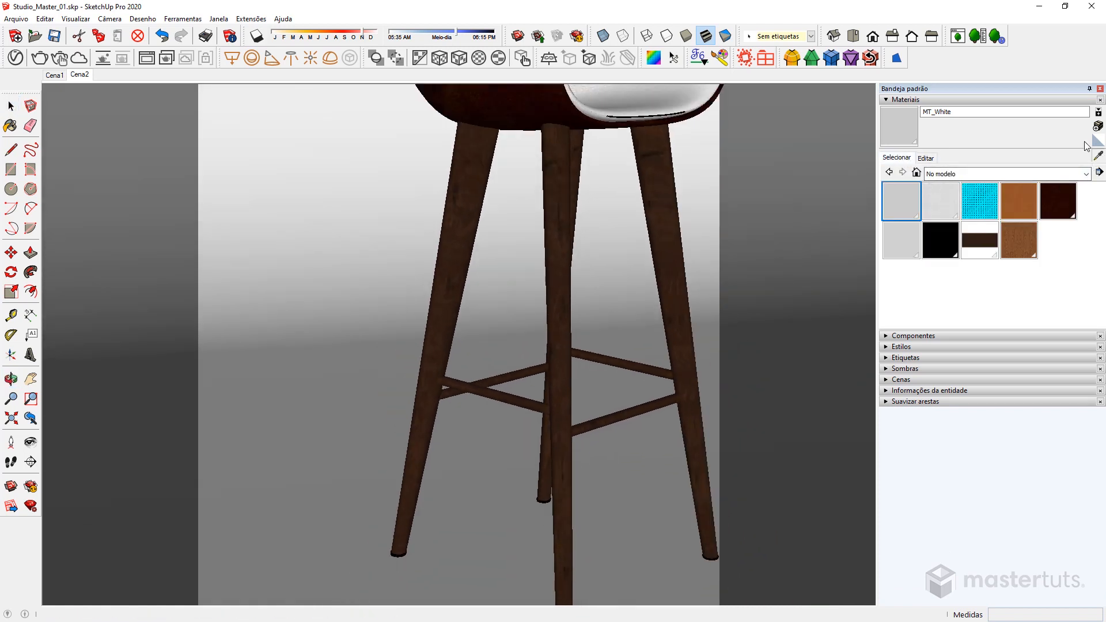
alt+click(557, 197)
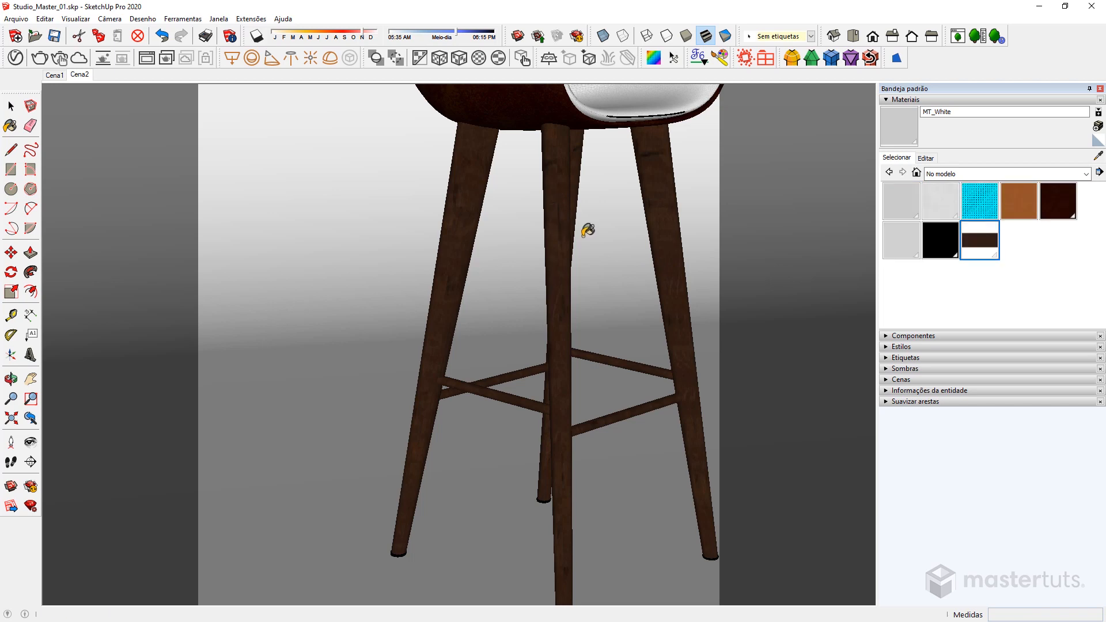
Examine the wood texture on the bar stool's legs and crossbars from several angles and distances
middle_drag(588, 230, 573, 230)
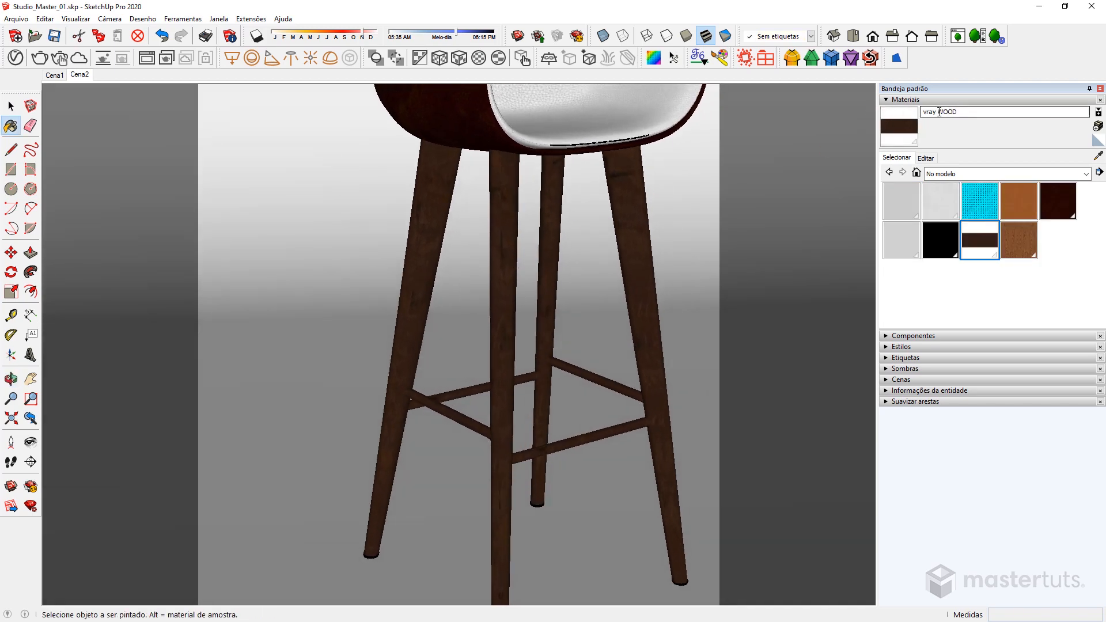
scroll(439, 259, up, 5)
scroll(460, 262, down, 3)
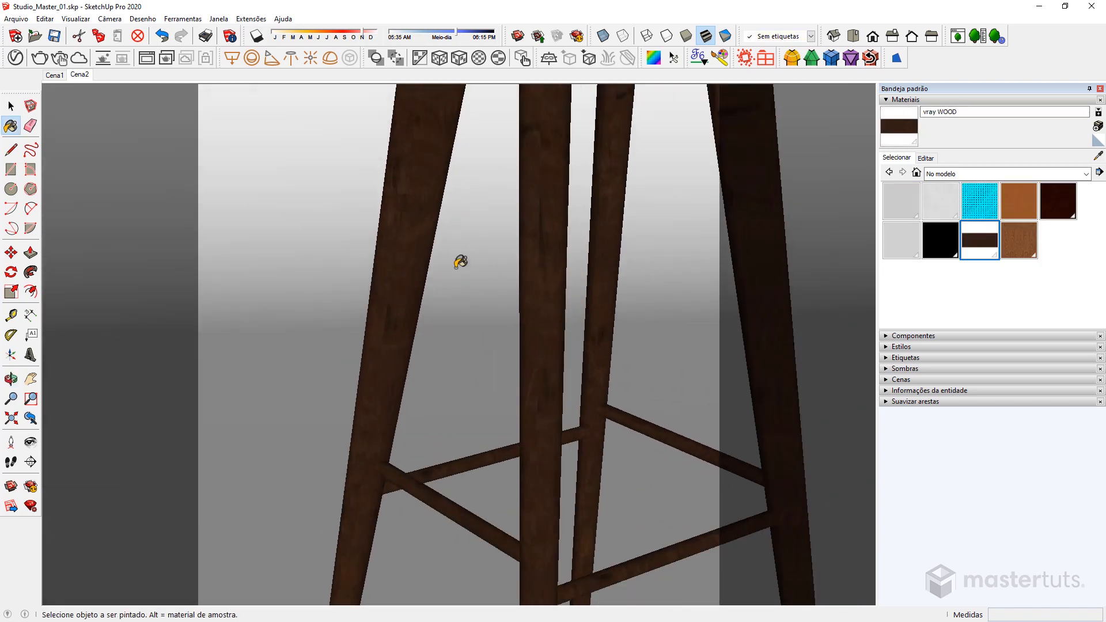
scroll(412, 271, up, 4)
middle_drag(395, 259, 453, 291)
scroll(431, 279, down, 3)
scroll(425, 296, down, 3)
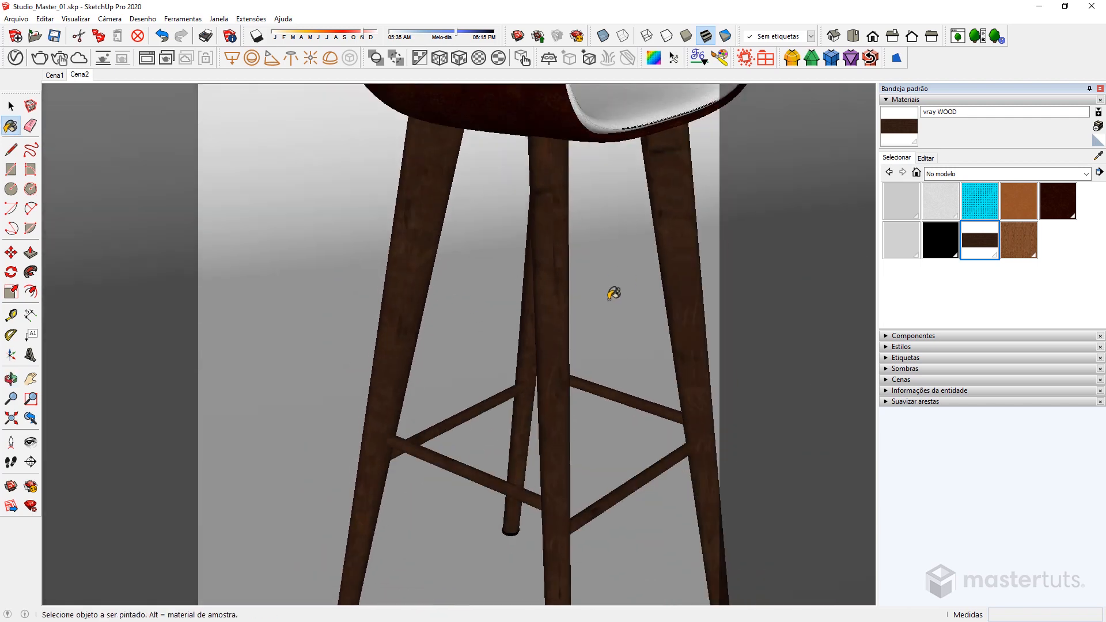
mouse_move(556, 284)
middle_down()
mouse_move(491, 291)
mouse_move(580, 264)
middle_up()
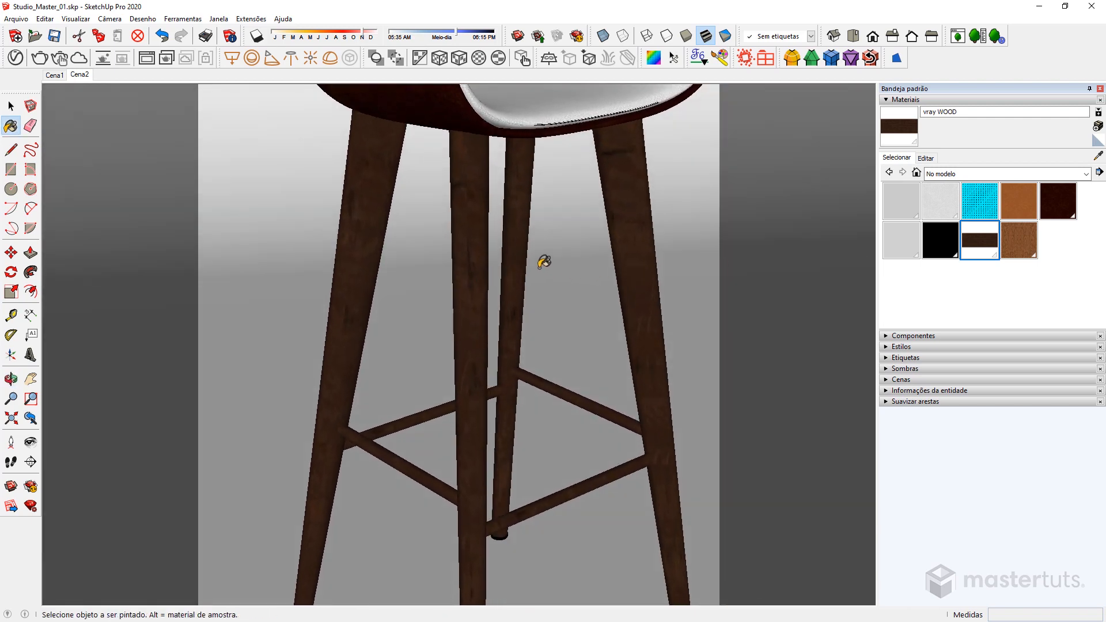
scroll(557, 265, up, 2)
scroll(564, 311, down, 2)
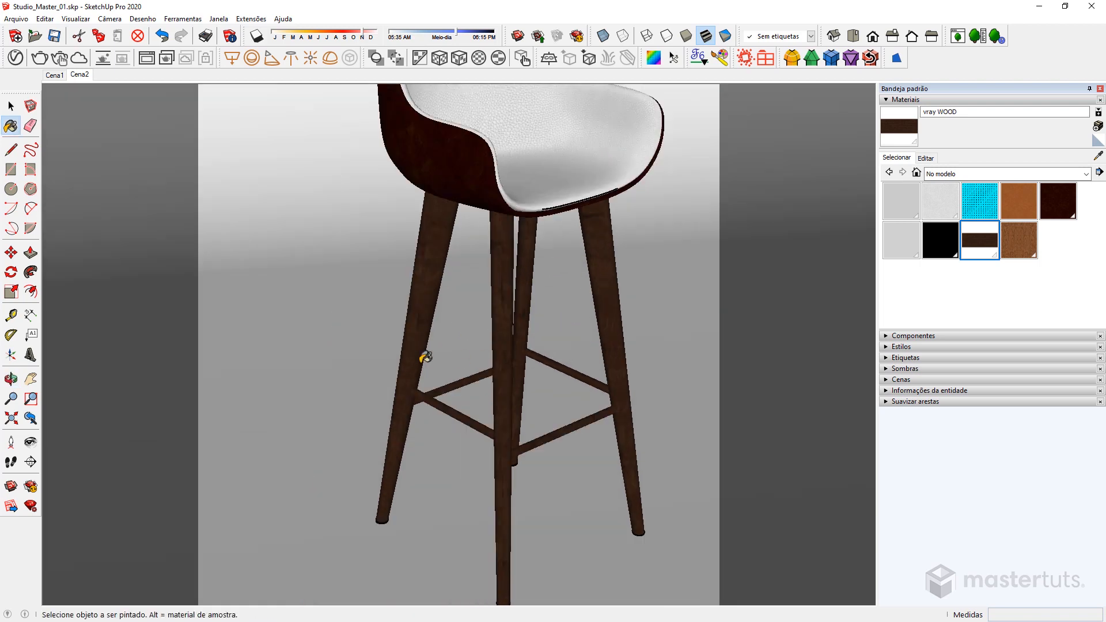
Add Wood_Natural_005 from the Wood category of the Shaders Design 4.0 library to the scene materials in the V-Ray Asset Editor
click(15, 58)
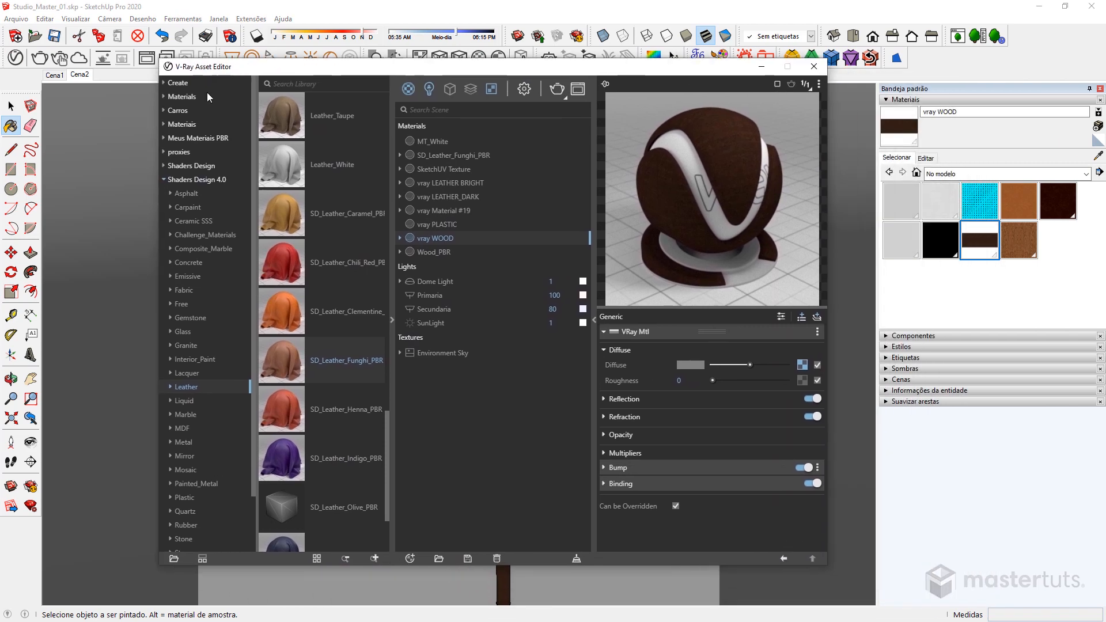
scroll(205, 403, down, 3)
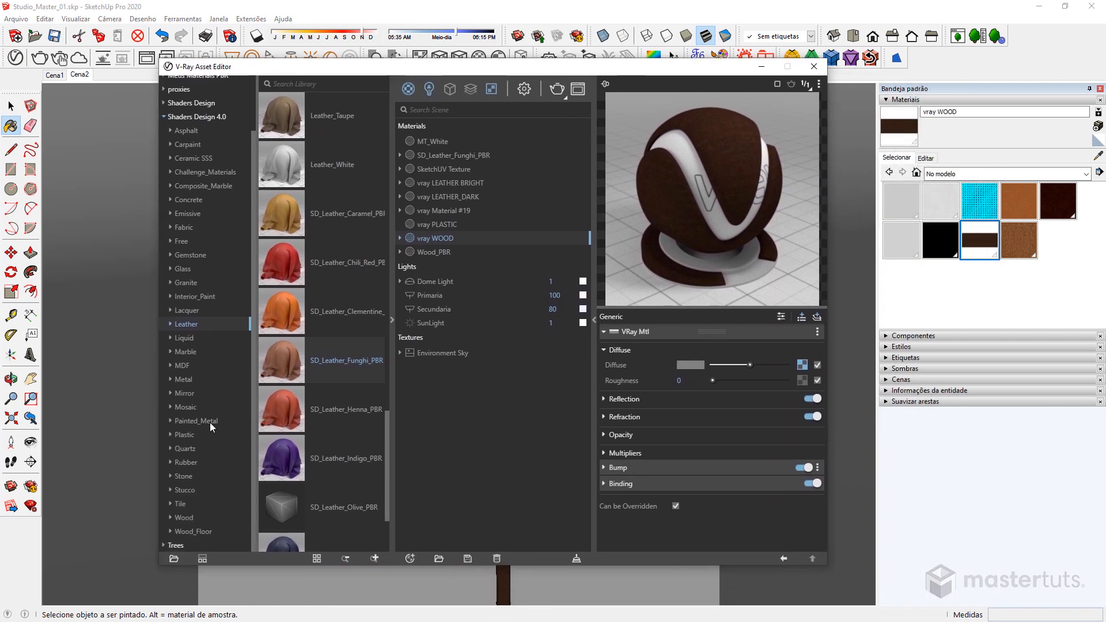
click(189, 519)
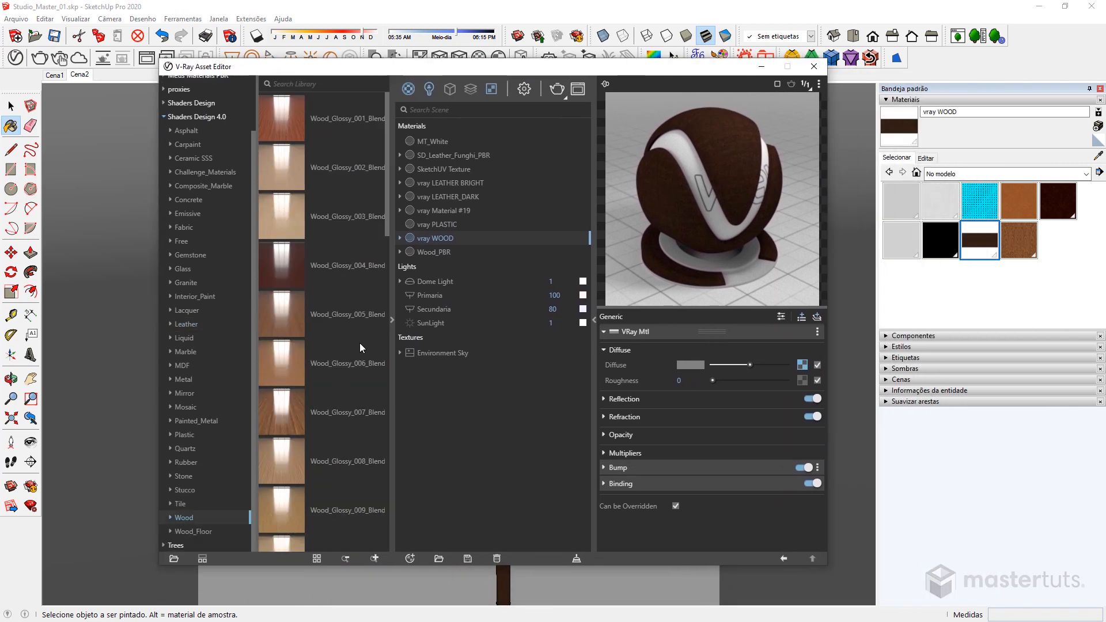
scroll(354, 348, down, 10)
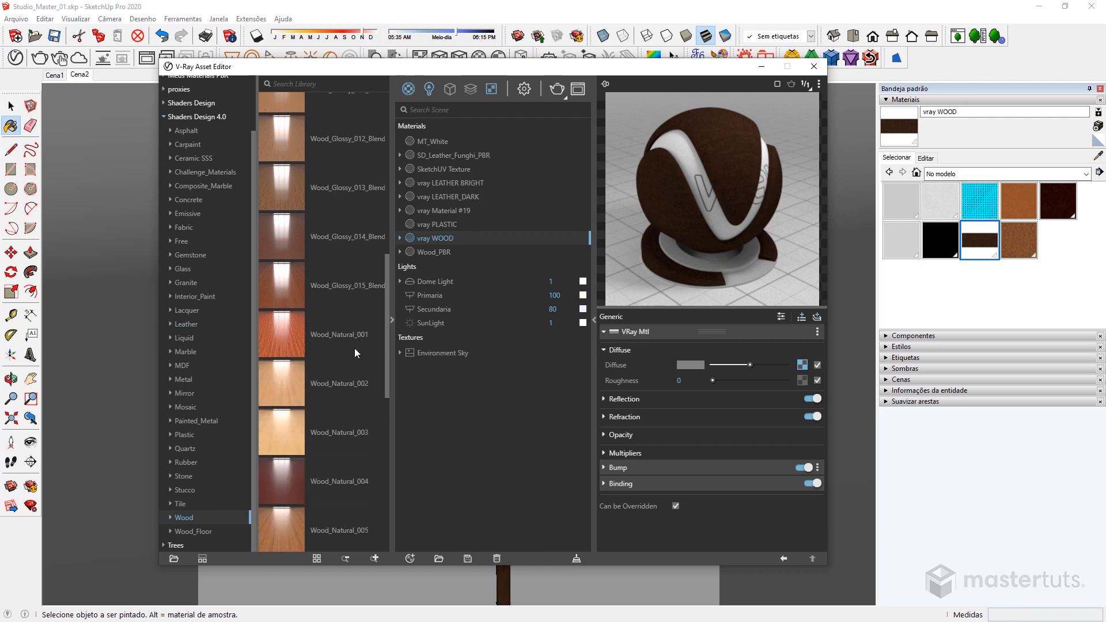
scroll(355, 348, down, 3)
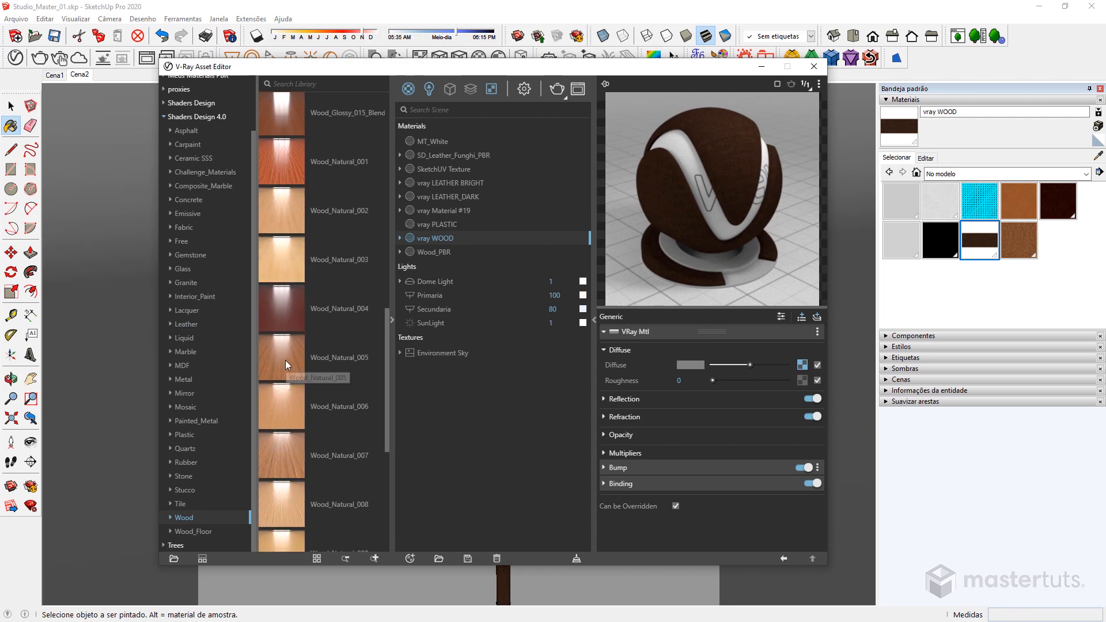
drag(286, 361, 546, 199)
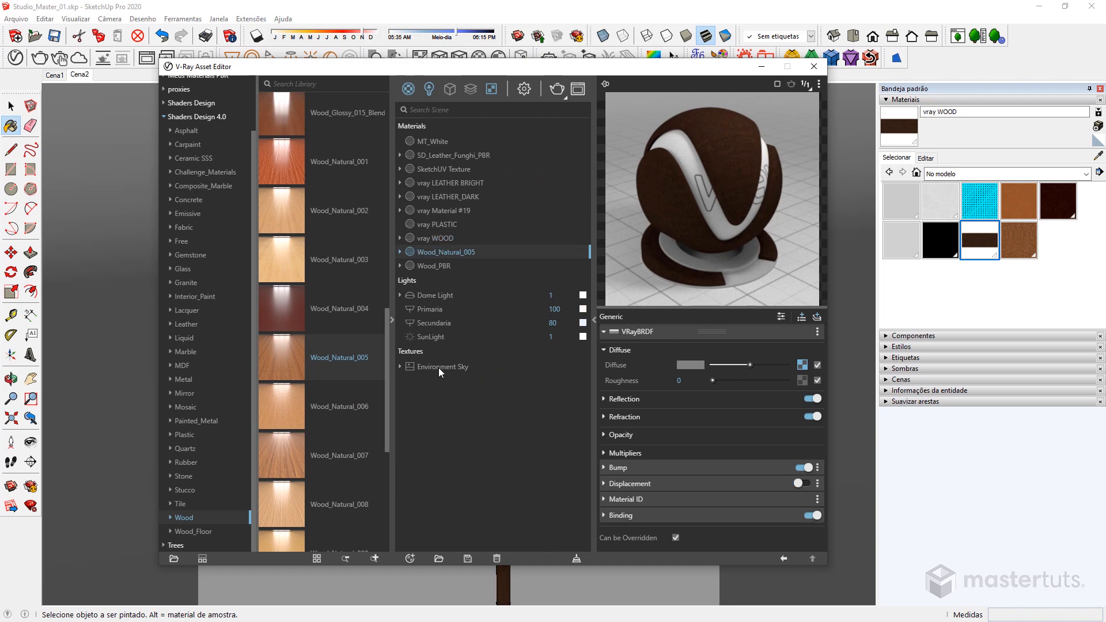
Sample the vray WOOD material from the stool's leg and select all objects in the scene that use it
mouse_move(582, 74)
mouse_down()
mouse_move(426, 123)
mouse_move(333, 137)
mouse_move(335, 157)
mouse_up()
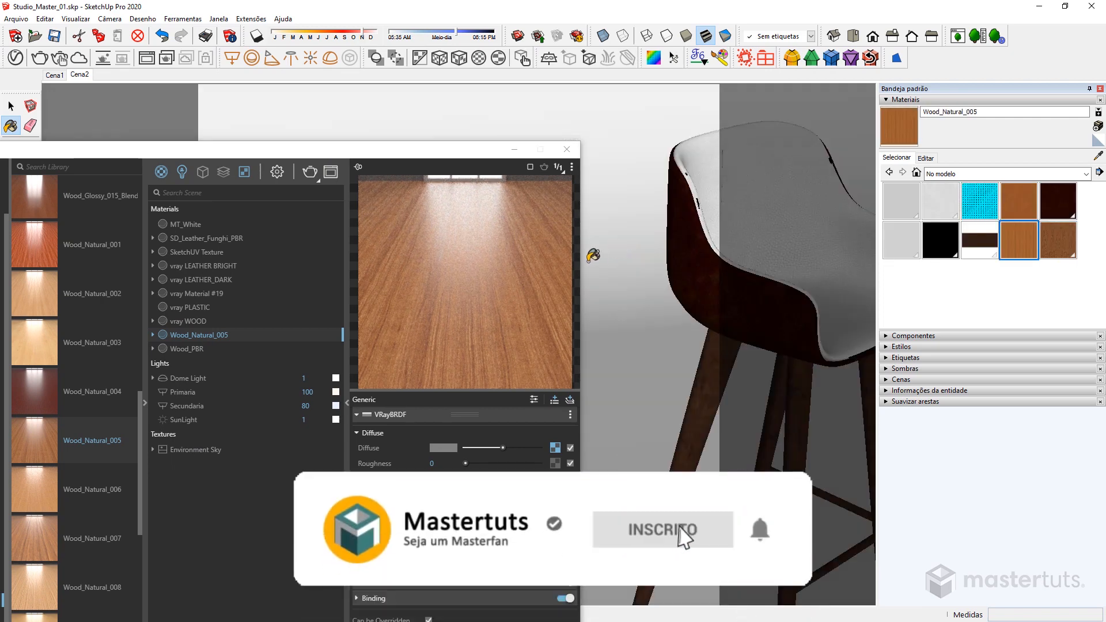
shift+middle_drag(634, 213, 612, 173)
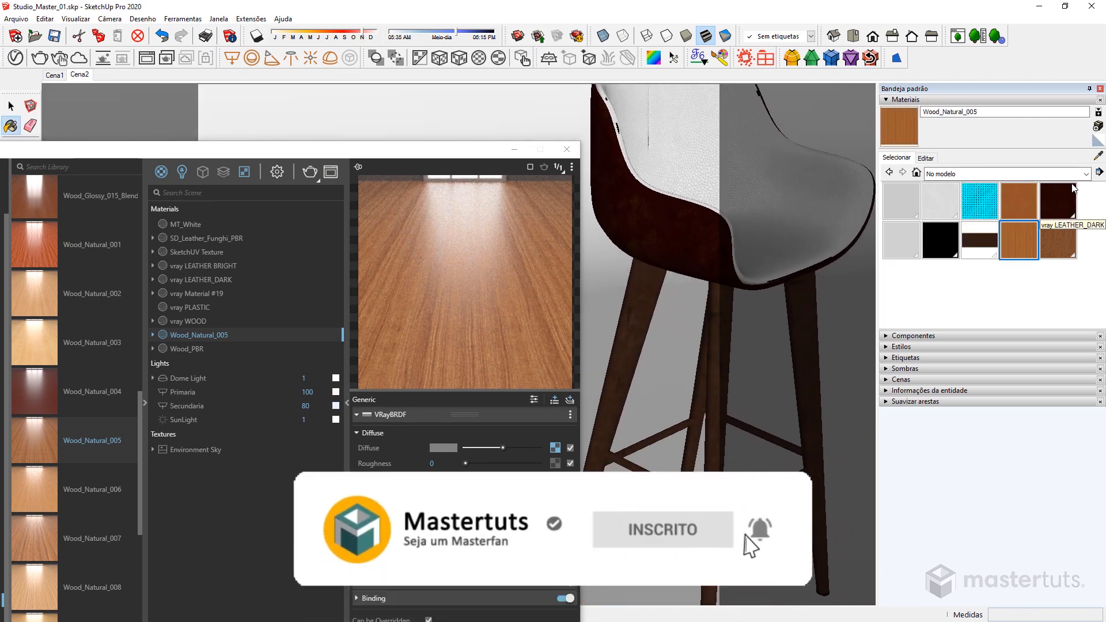
click(1098, 156)
click(646, 288)
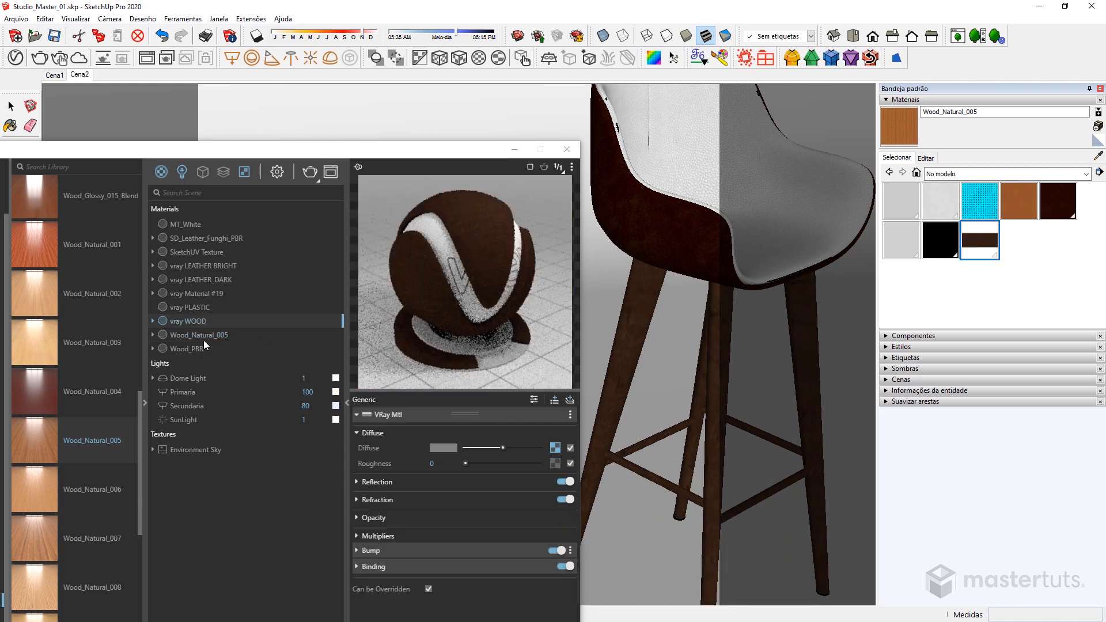
right_click(188, 321)
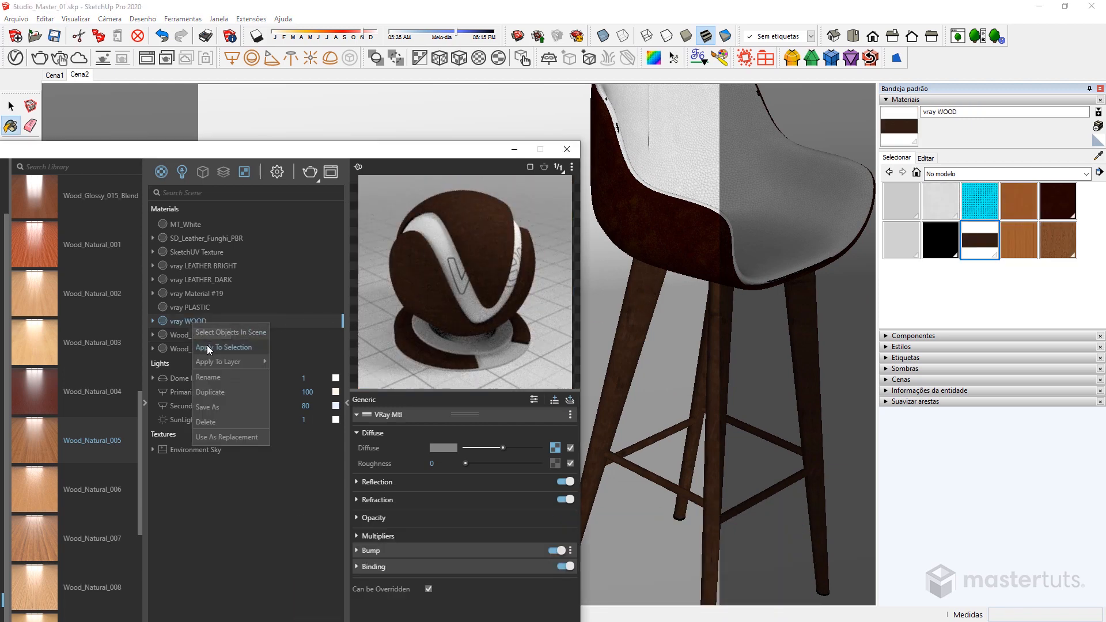
click(211, 334)
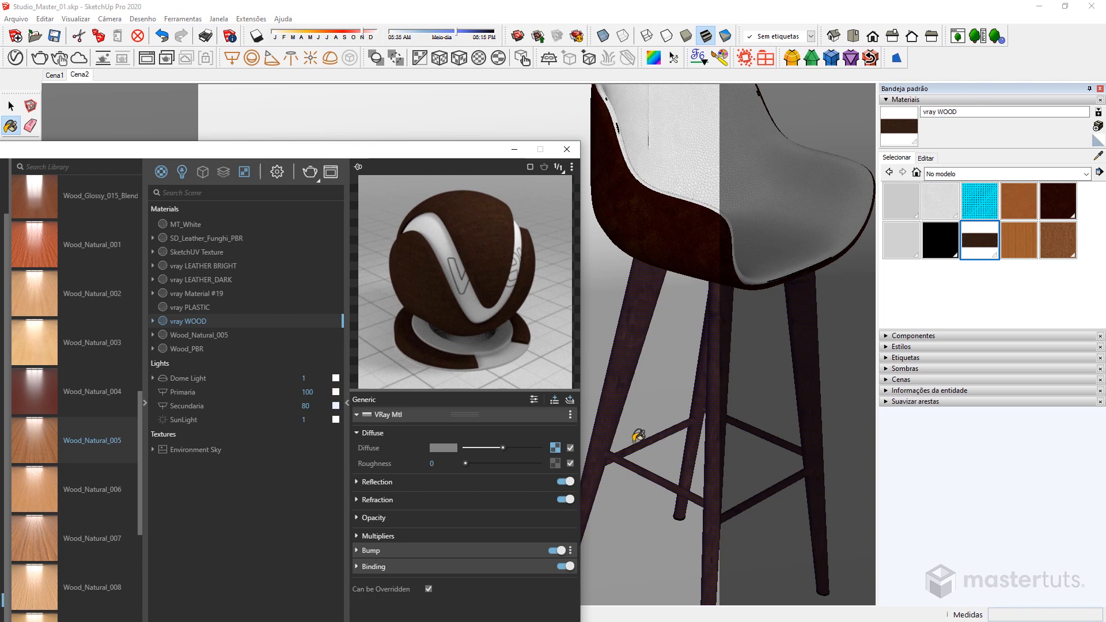
Apply the Wood_Natural_005 material to the selected legs and crossbars
click(189, 338)
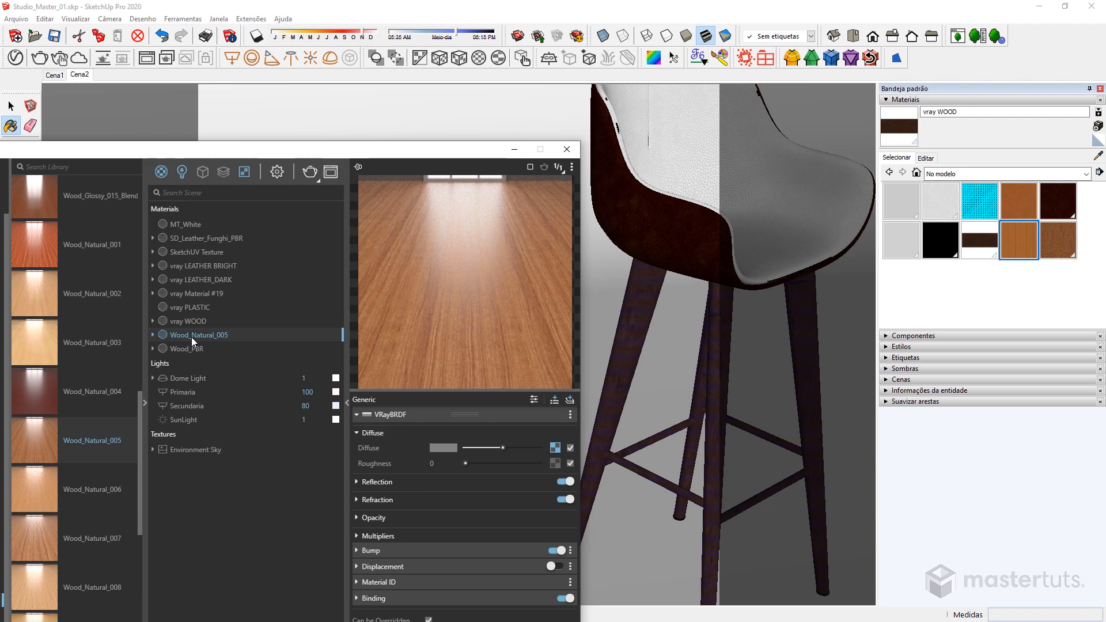
right_click(191, 337)
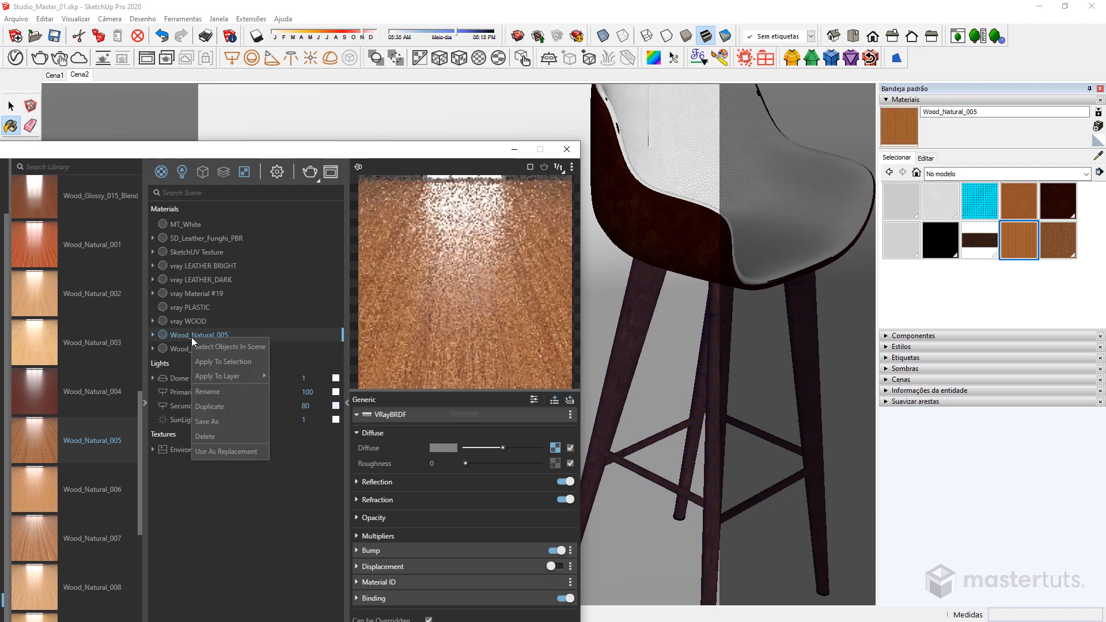
click(214, 362)
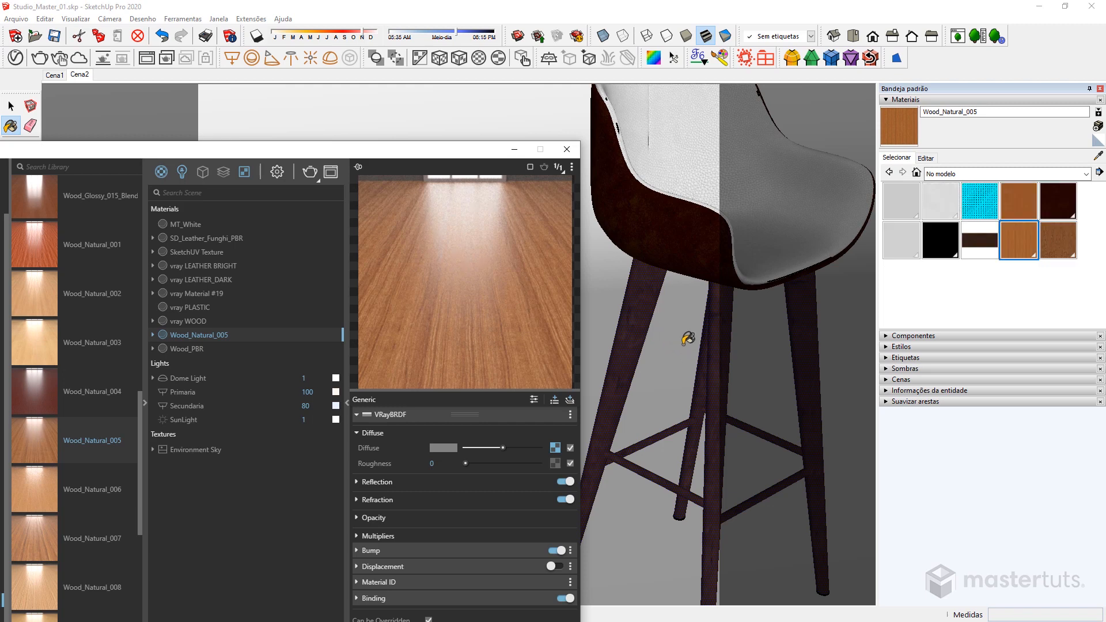
click(673, 362)
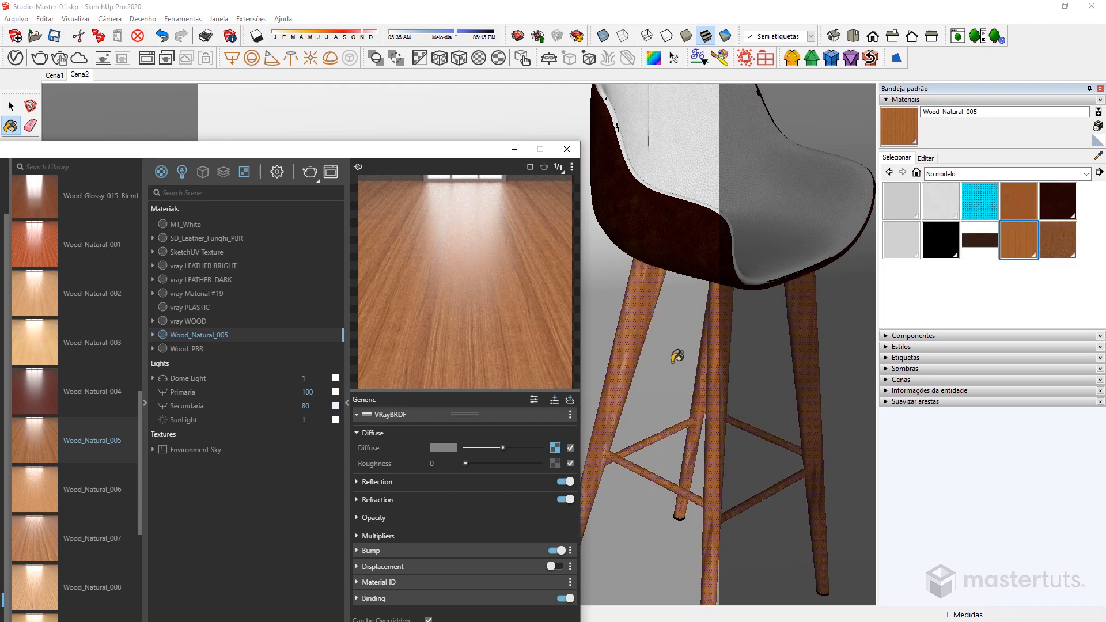
Minimize the V-Ray Asset Editor and scale the UVs of the selected legs and crossbars by *2 with SketchUV Mapping Tools
mouse_move(667, 360)
middle_down()
mouse_move(677, 303)
mouse_move(587, 222)
middle_up()
middle_drag(736, 304, 701, 356)
middle_drag(738, 352, 763, 407)
middle_drag(735, 364, 723, 349)
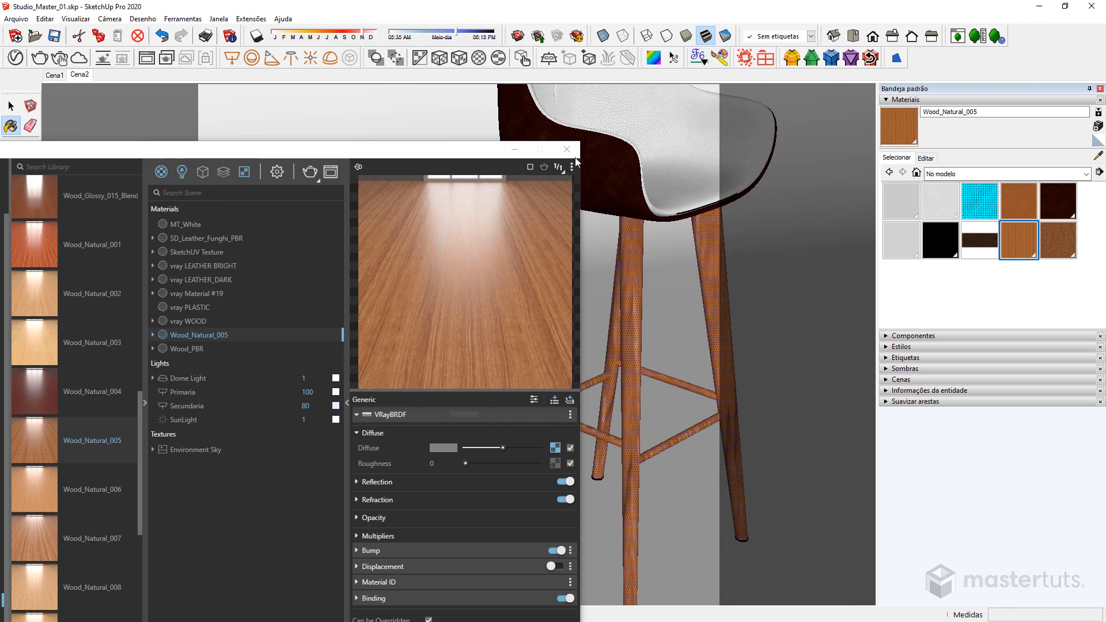
click(515, 150)
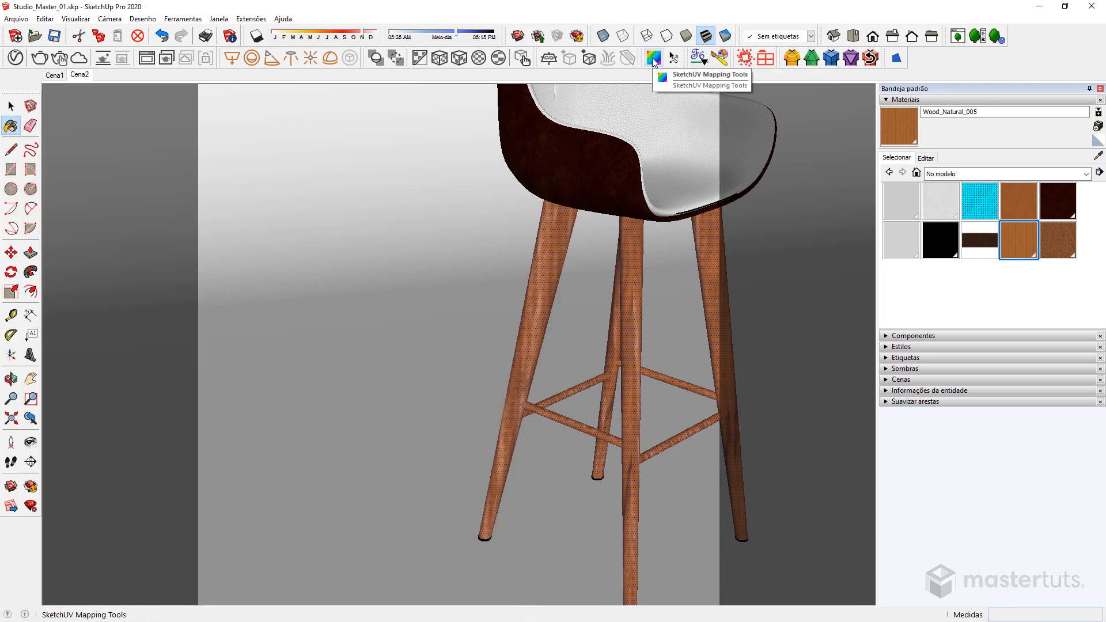
click(653, 60)
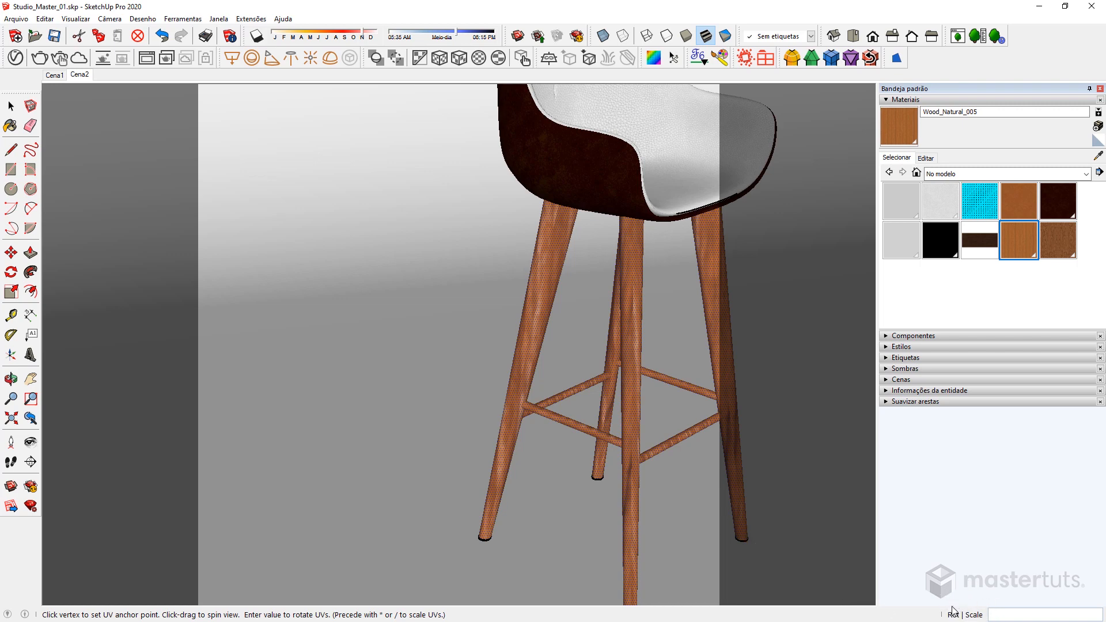
right_click(969, 612)
click(971, 607)
key(ctrl+z)
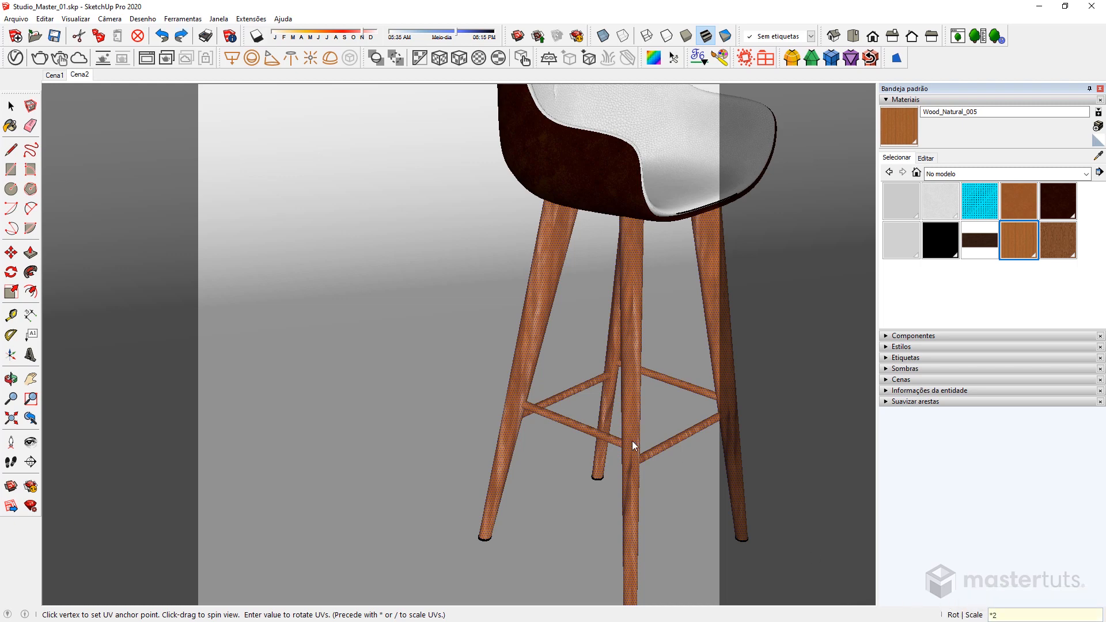
key(Return)
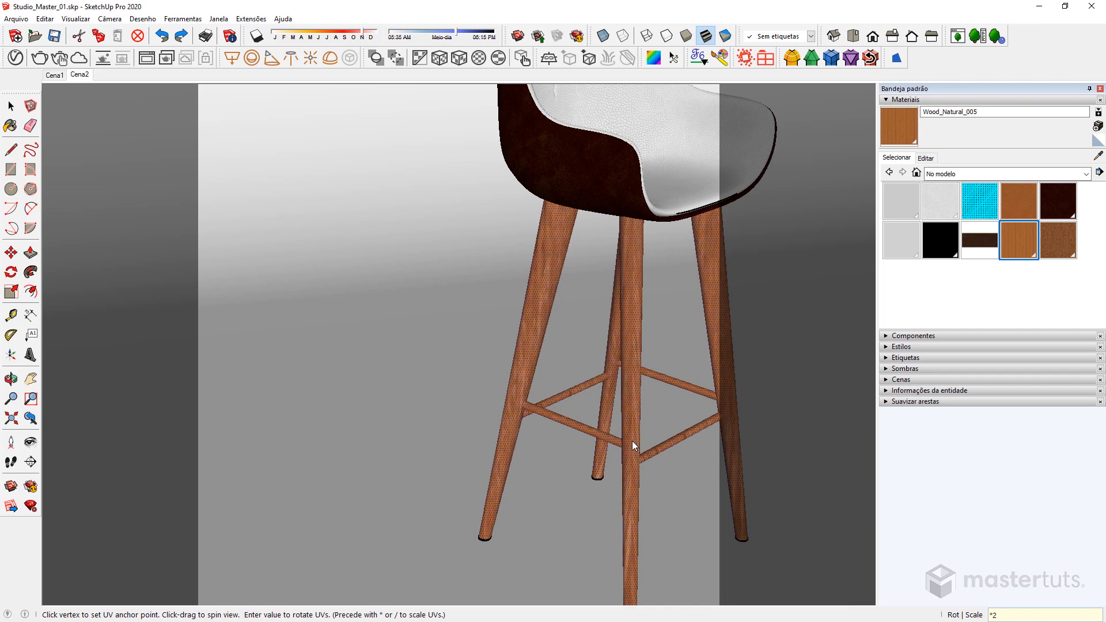
Select the front-right crossbar and its parallel counterpart and rotate their UVs by 90 degrees with SketchUV
middle_drag(632, 442, 558, 419)
scroll(558, 418, up, 4)
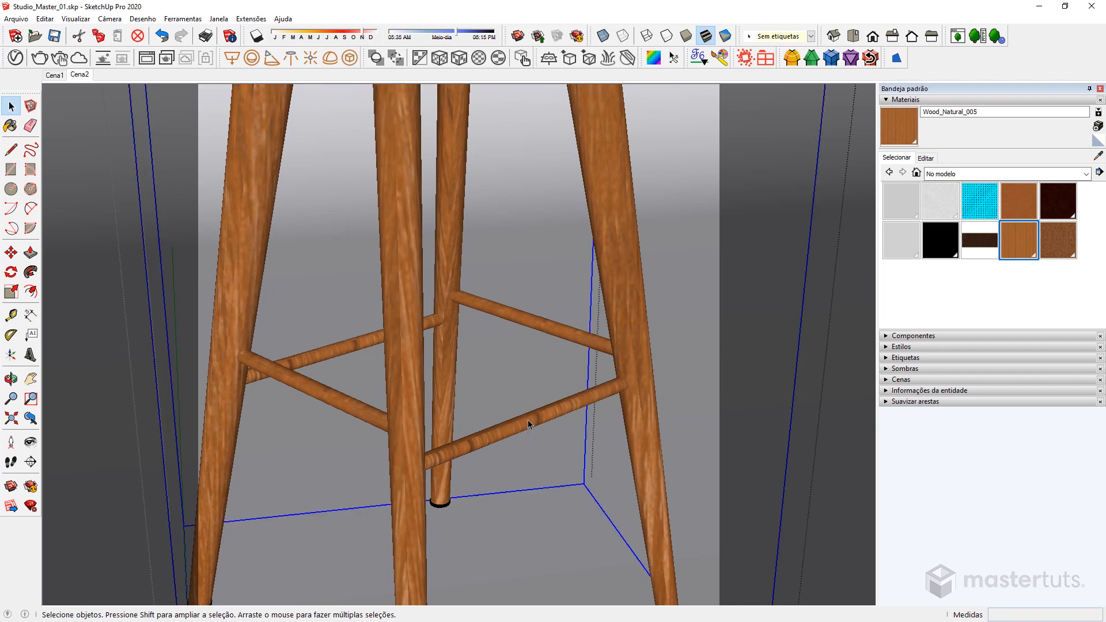
triple_click(528, 425)
click(530, 427)
middle_drag(530, 426, 475, 321)
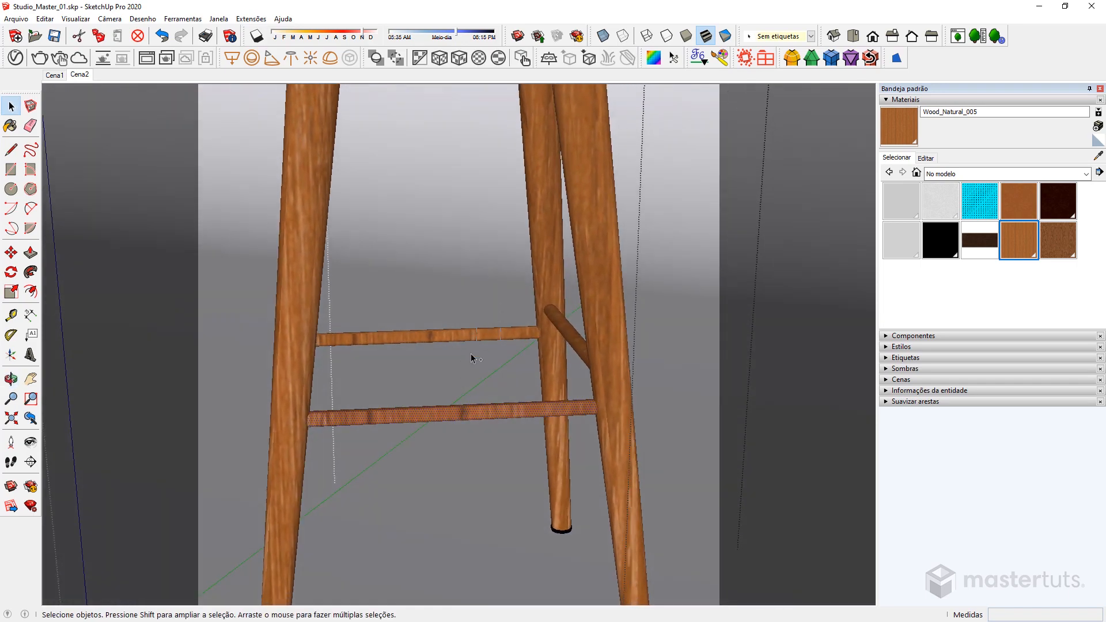
mouse_move(423, 372)
middle_down()
mouse_move(444, 376)
mouse_move(439, 354)
middle_up()
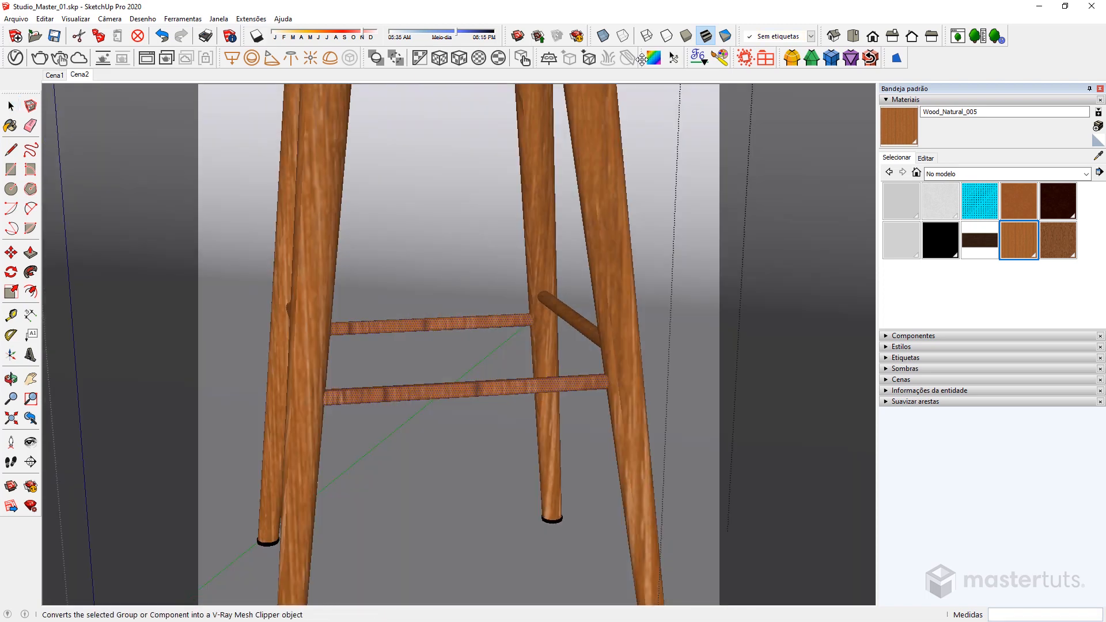
click(653, 58)
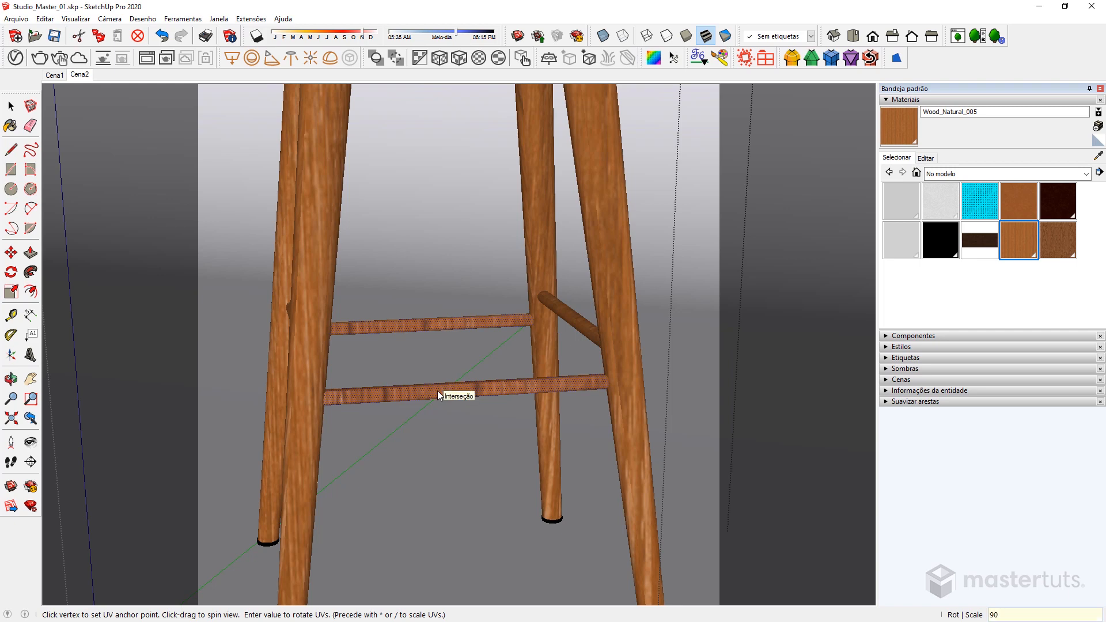
key(Return)
Scale the UVs of the two selected crossbars by *2 and clear the selection
middle_drag(445, 386, 515, 430)
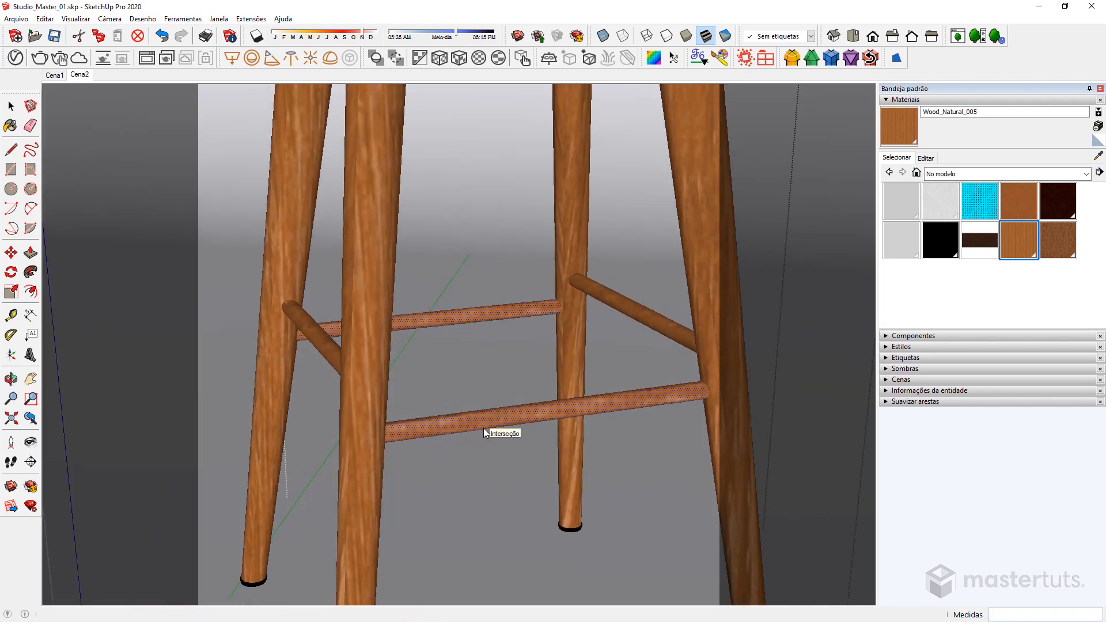
scroll(485, 429, down, 3)
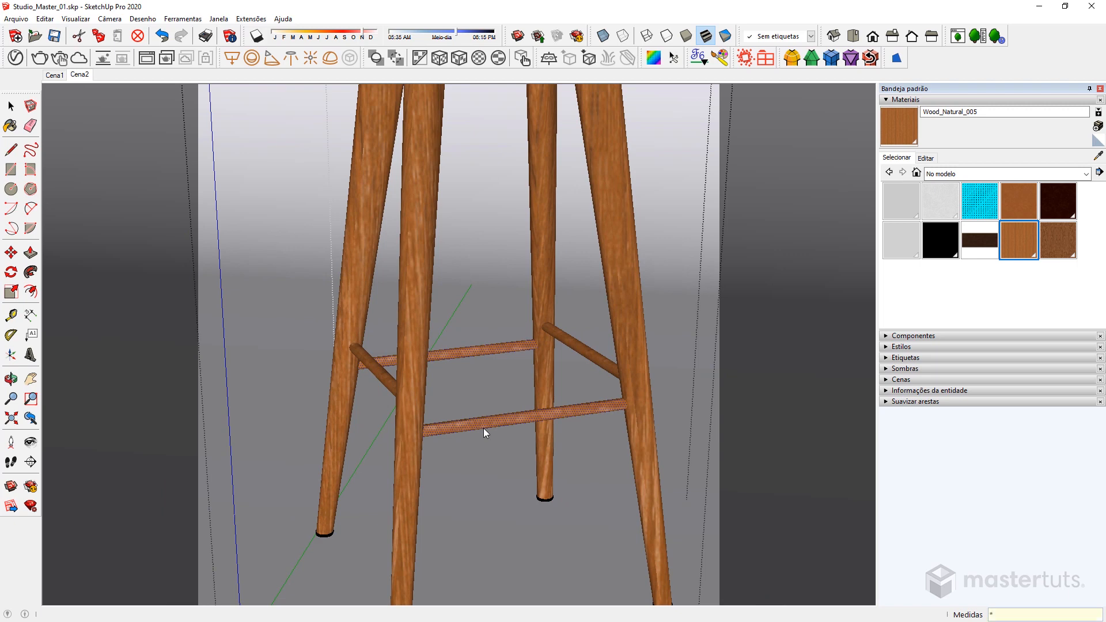
key(Return)
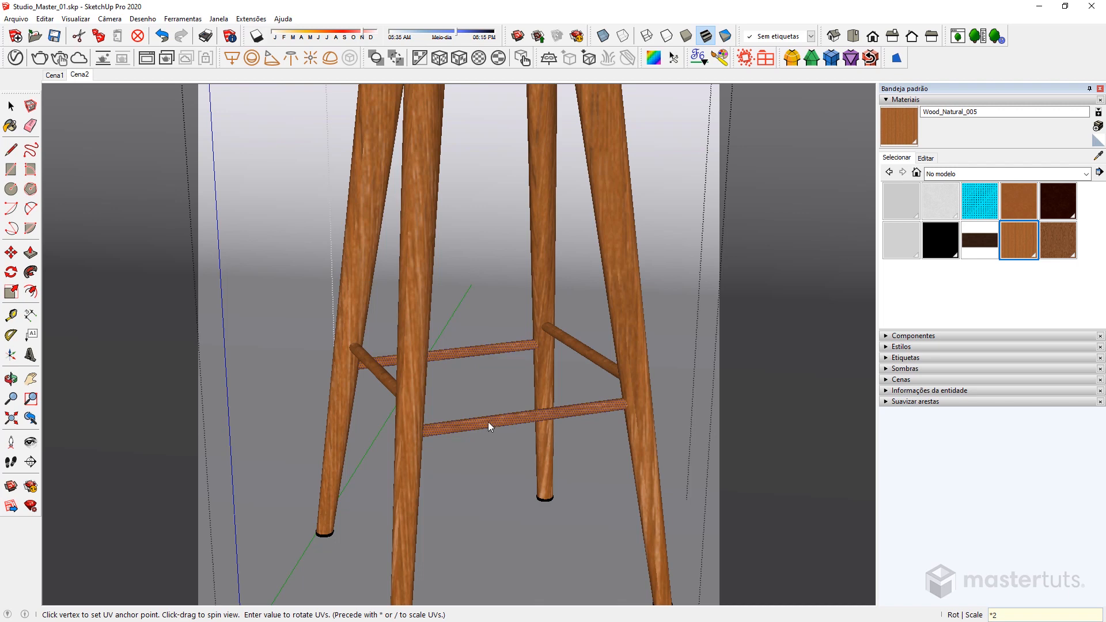
scroll(521, 464, up, 2)
scroll(522, 467, down, 3)
key(space)
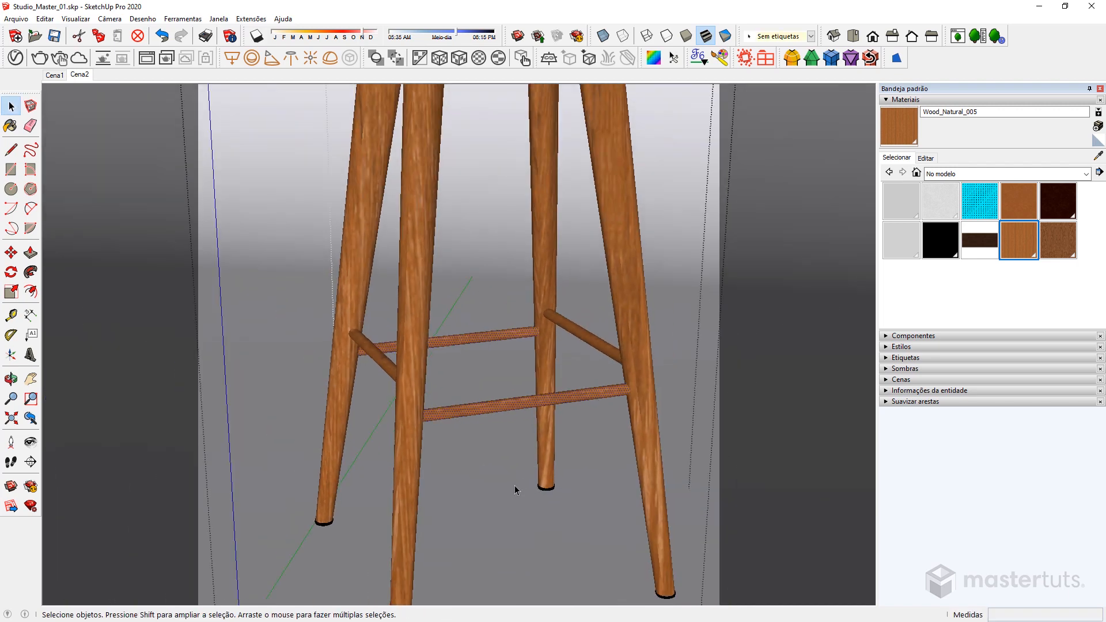
click(514, 485)
Examine the direction and scale of the wood grain on the legs and crossbars from several angles and distances
middle_drag(514, 423, 583, 433)
scroll(507, 430, up, 2)
scroll(476, 422, up, 1)
scroll(507, 437, down, 3)
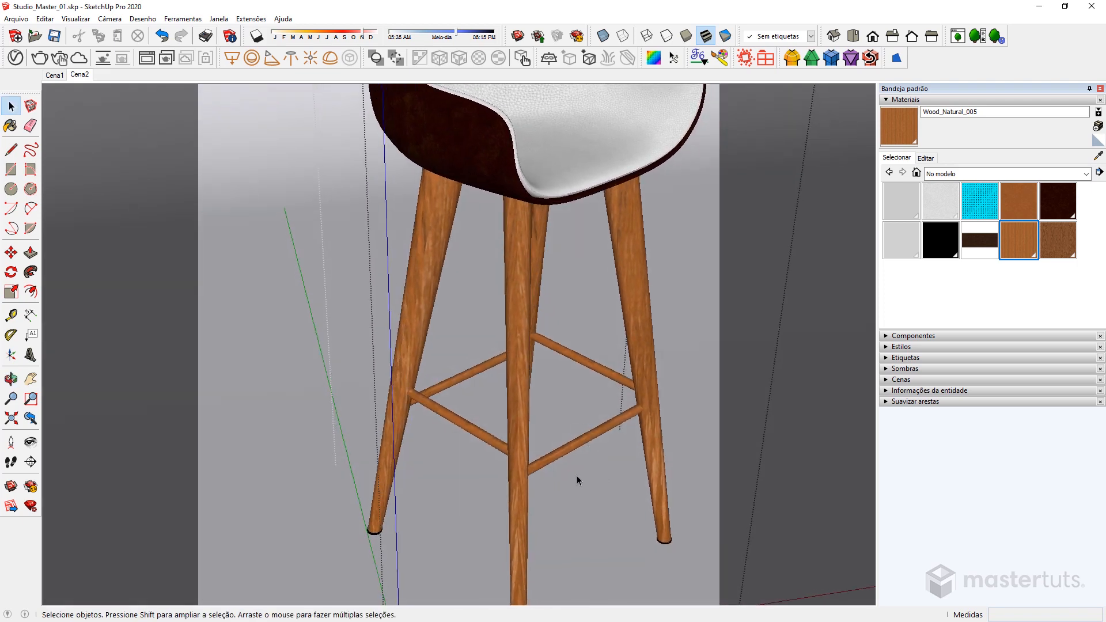
middle_drag(577, 480, 527, 437)
scroll(477, 295, up, 2)
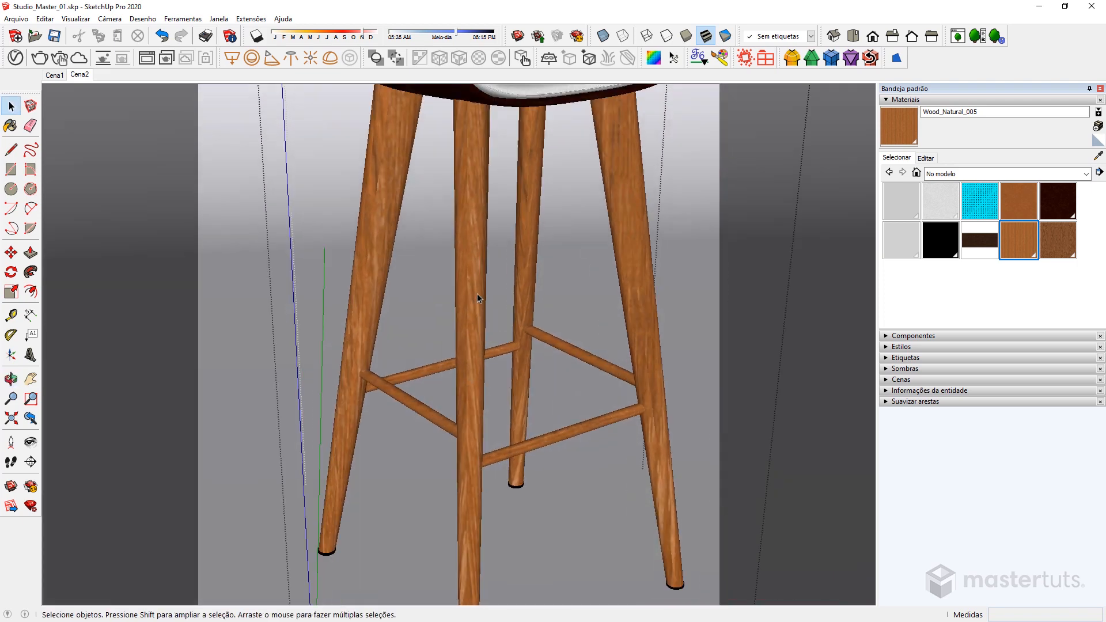
middle_drag(477, 297, 494, 367)
scroll(507, 257, up, 3)
scroll(508, 251, down, 5)
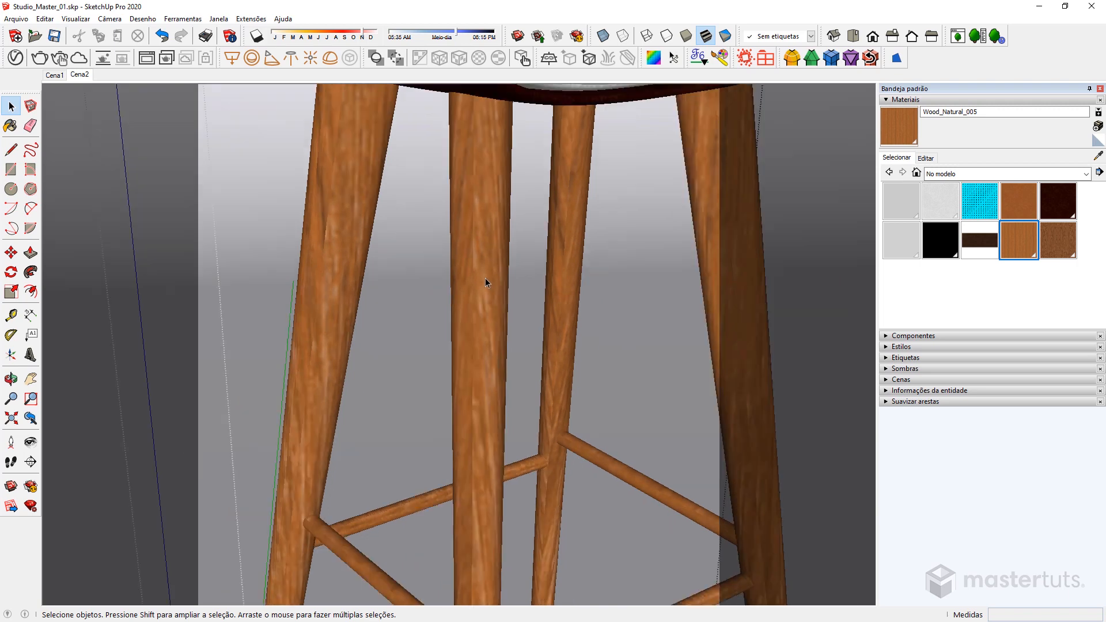
scroll(486, 323, down, 4)
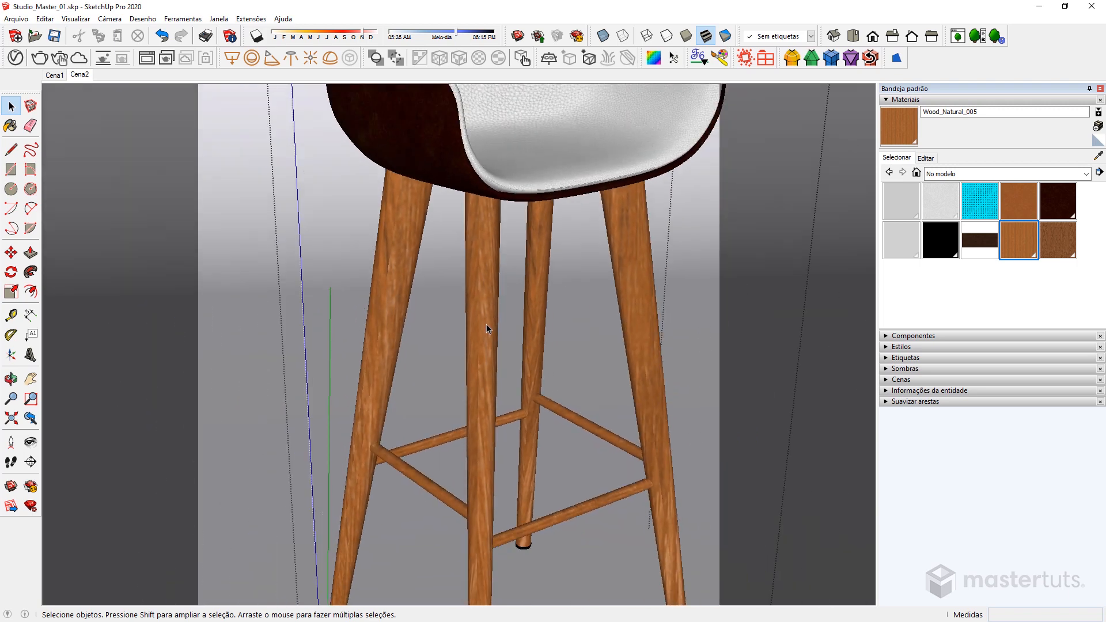
Set the texture size of the Wood_Natural_005 material to 0,10 m
click(924, 158)
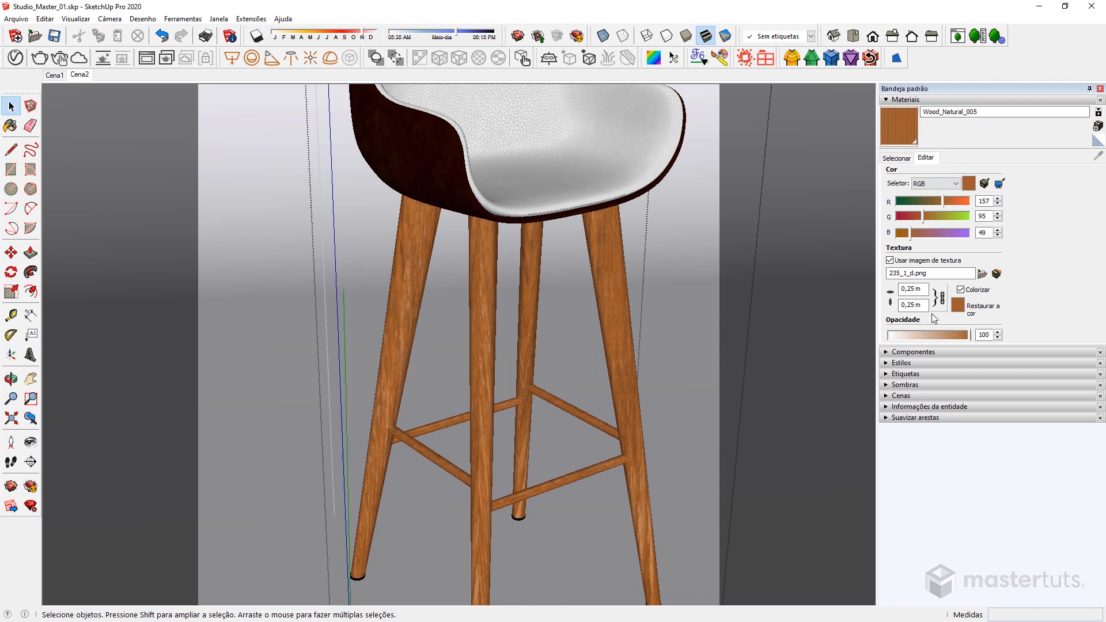
drag(924, 289, 912, 287)
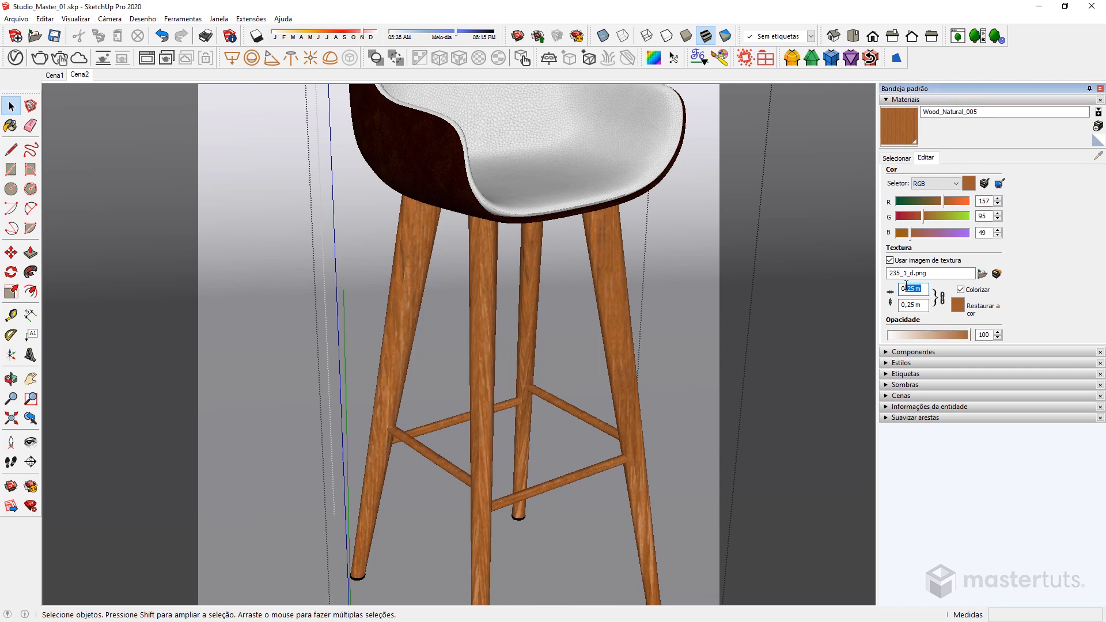
key(BackSpace)
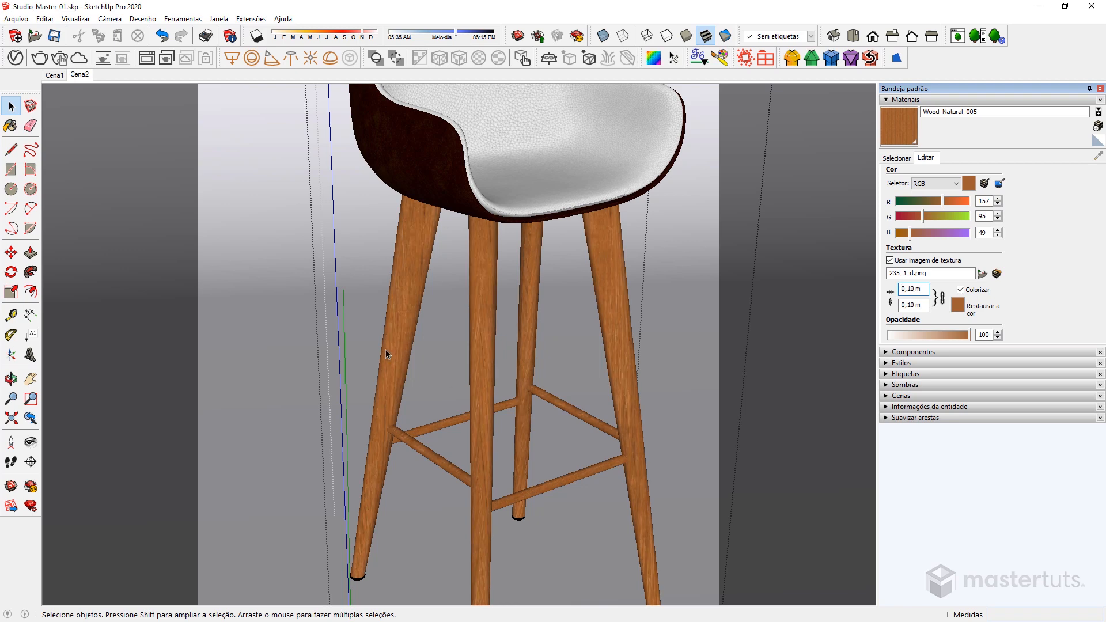
Examine how the resized wood texture reads on the legs and crossbars, up close and with the whole stool in view
middle_drag(385, 353, 479, 337)
scroll(404, 356, up, 3)
middle_drag(410, 368, 424, 391)
scroll(424, 392, down, 2)
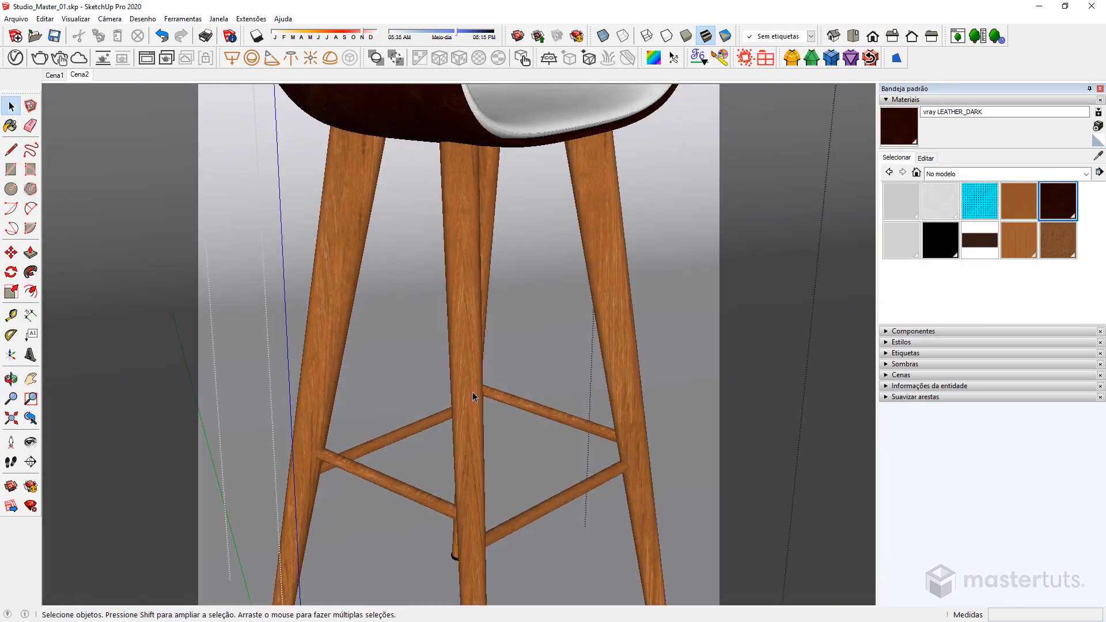
scroll(503, 328, down, 5)
middle_drag(519, 328, 539, 359)
scroll(704, 337, up, 4)
scroll(689, 356, down, 5)
scroll(684, 364, up, 1)
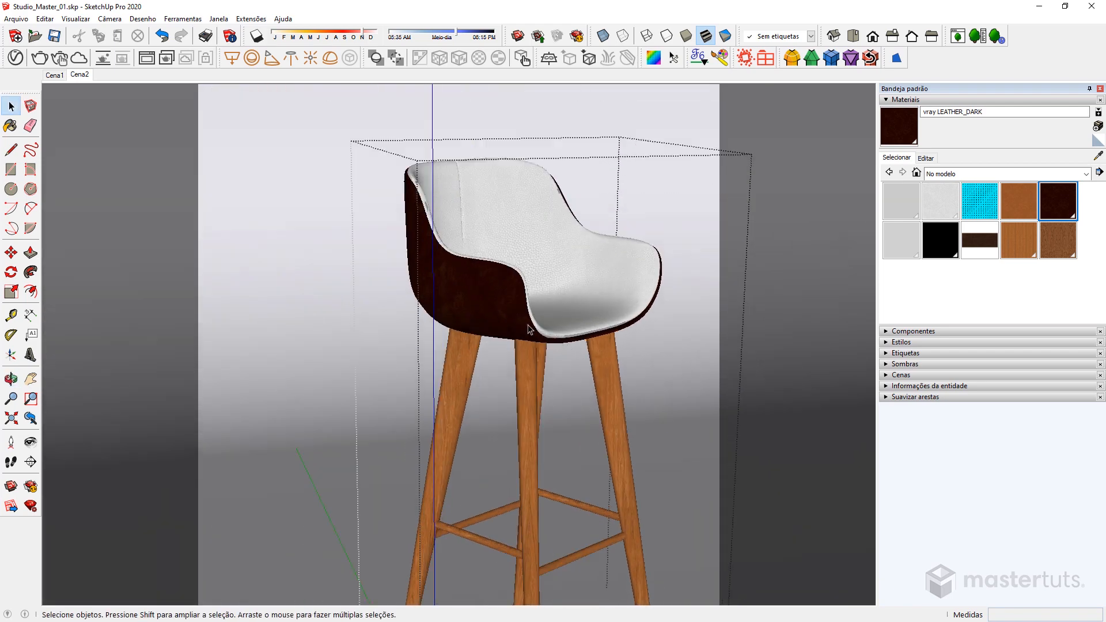
Select the dark leather shell of the seat and turn on the display of hidden geometry
click(461, 293)
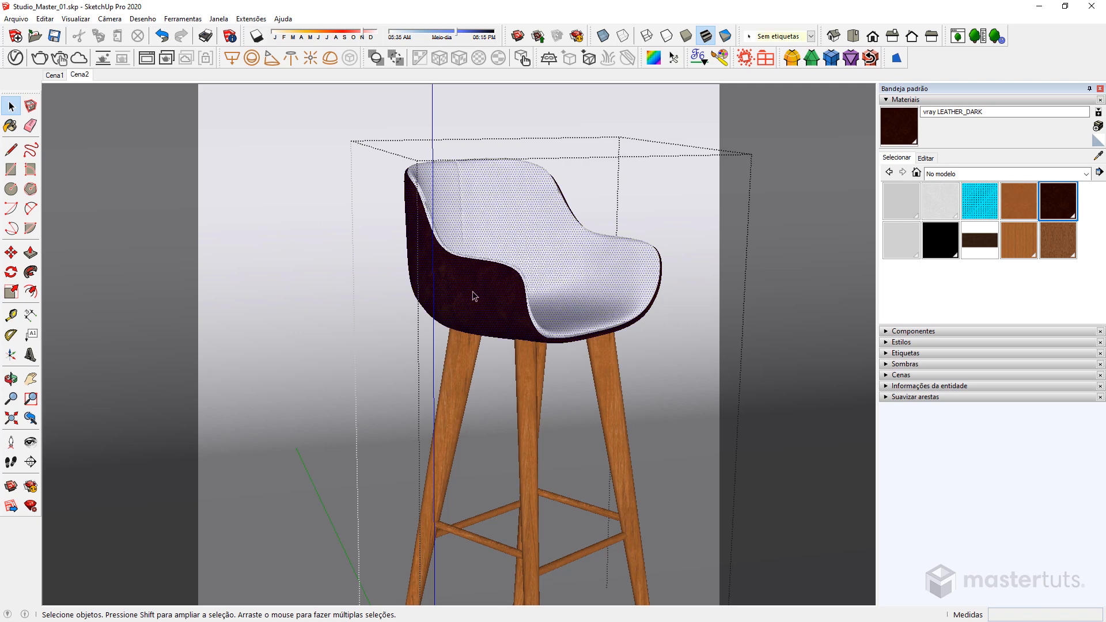
click(75, 19)
click(98, 61)
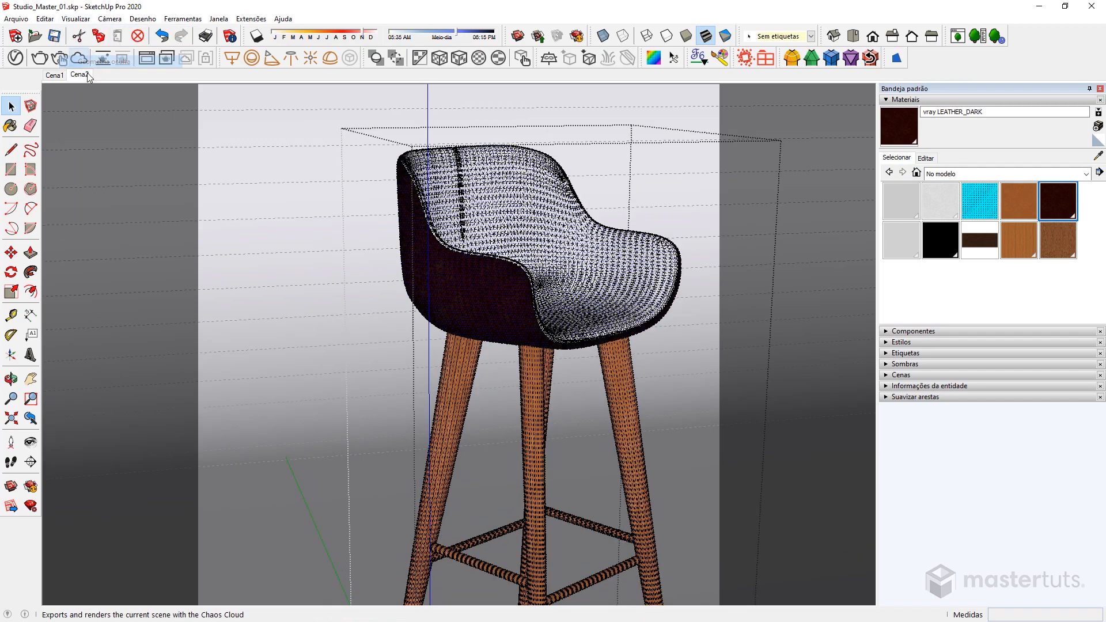
Select all faces that share the dark leather material of the seat's outer shell
scroll(482, 291, up, 5)
scroll(518, 309, up, 4)
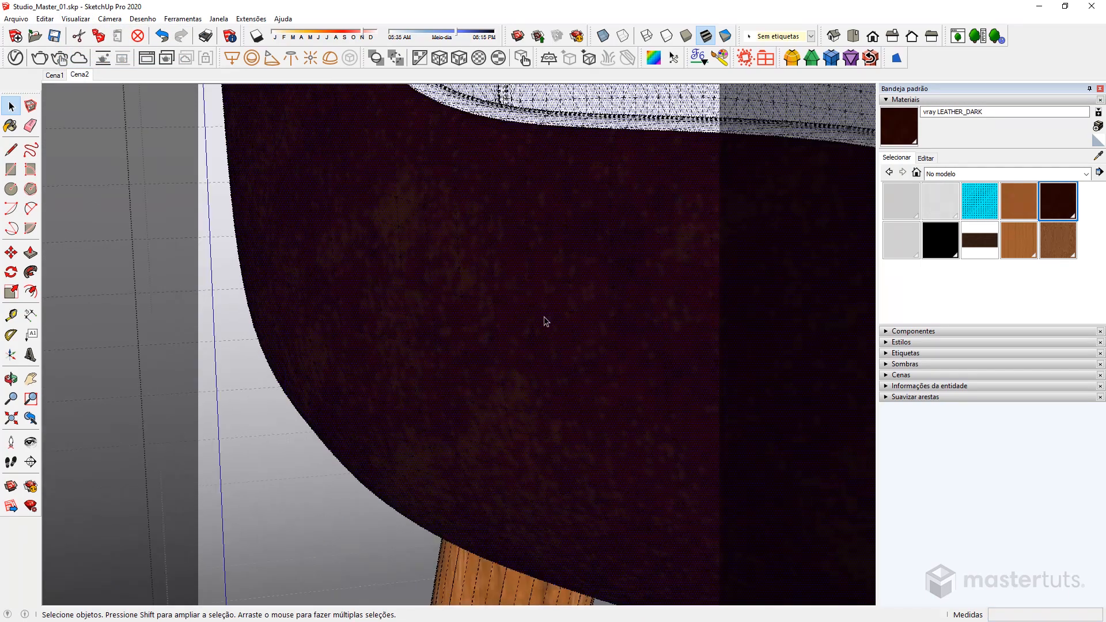
right_click(541, 321)
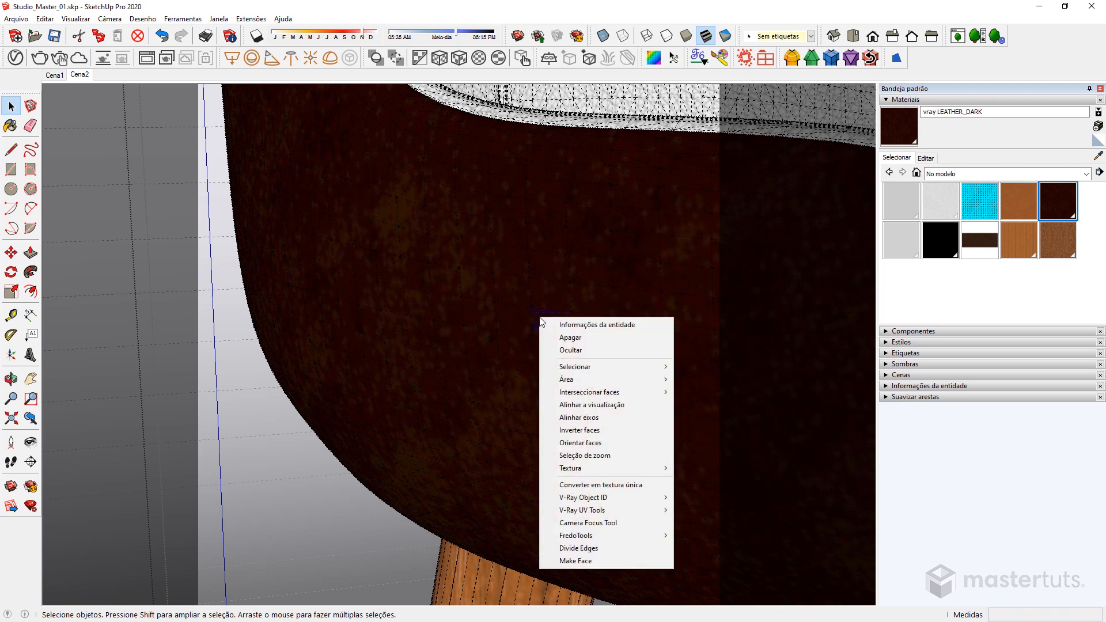
mouse_move(585, 369)
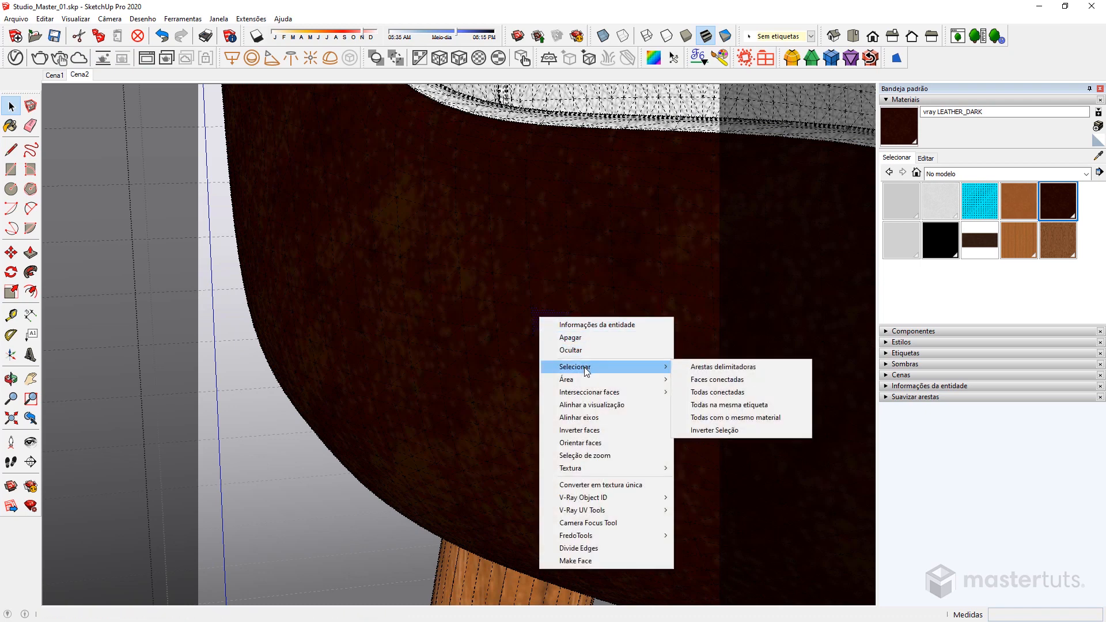
click(723, 418)
scroll(565, 277, down, 5)
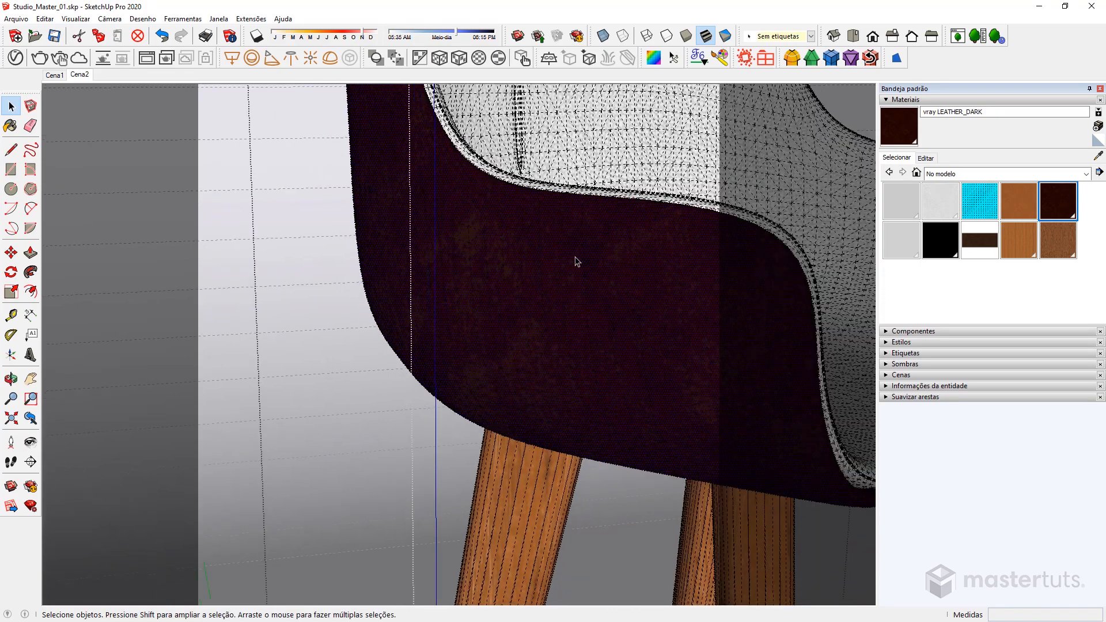
Save the UVs of the selected outer shell faces with SketchUV and dismiss the confirmation
mouse_move(575, 257)
middle_down()
mouse_move(523, 306)
mouse_move(291, 333)
mouse_move(632, 362)
mouse_move(647, 307)
middle_up()
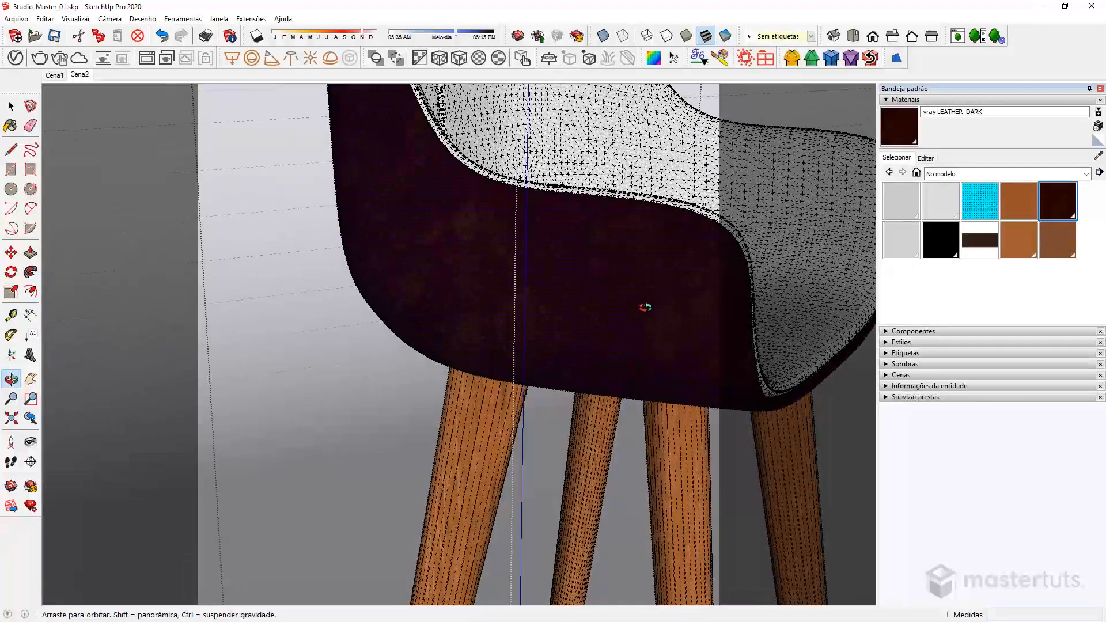
click(654, 60)
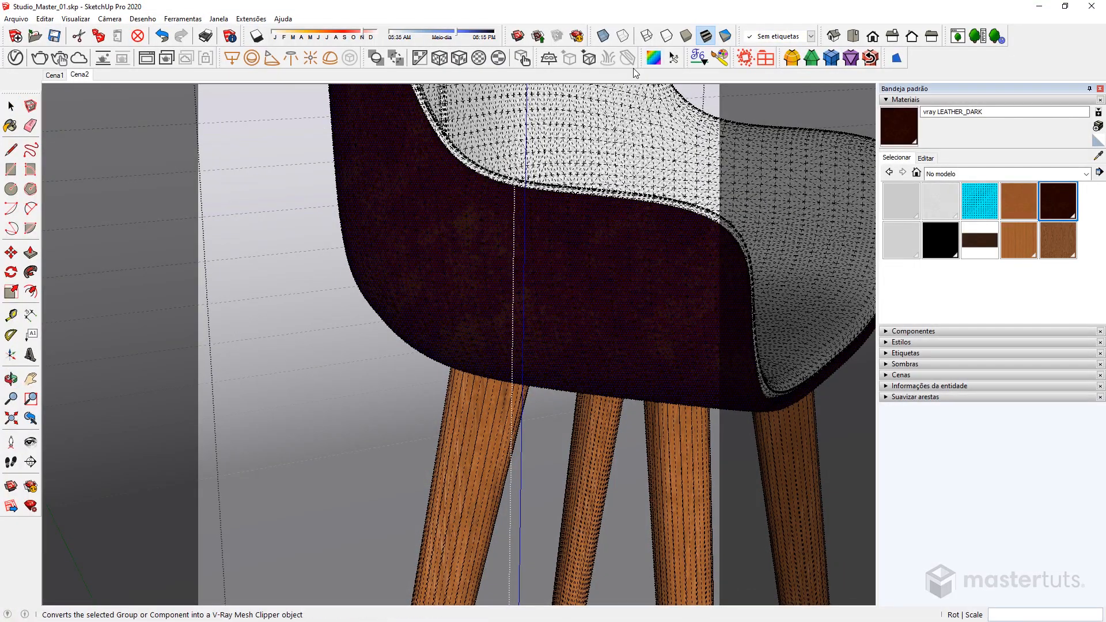
right_click(547, 264)
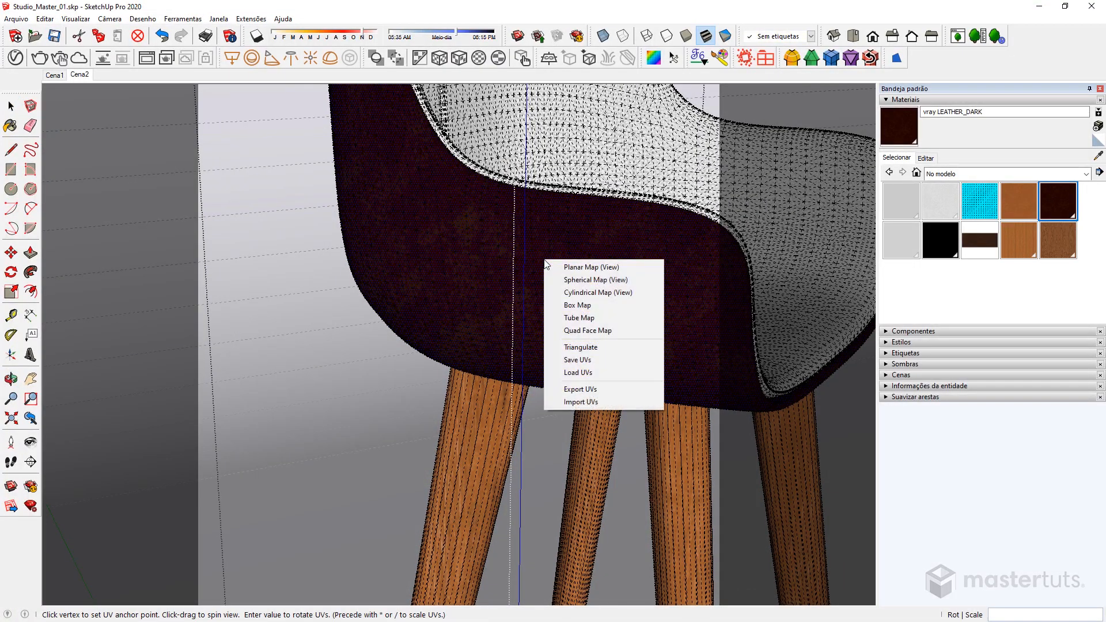
click(582, 362)
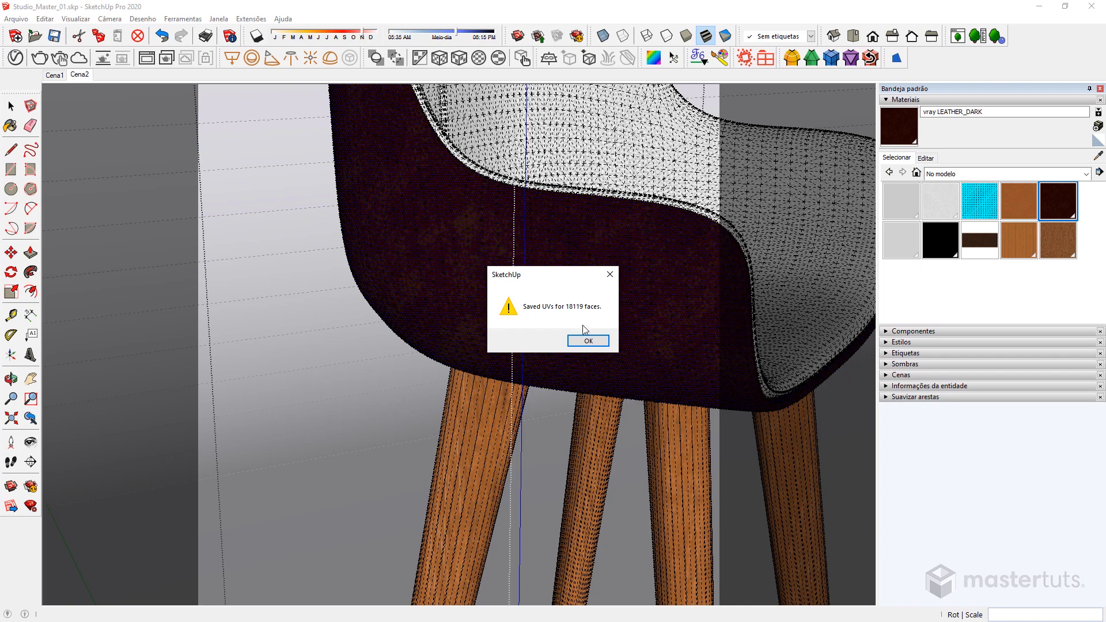
click(583, 343)
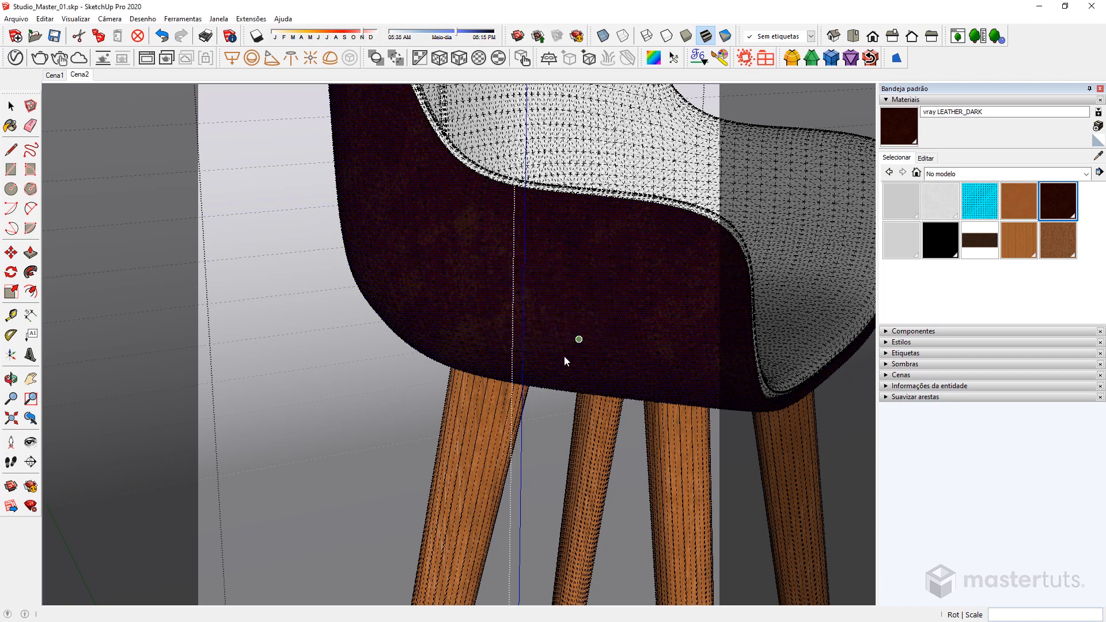
Search the Shaders Design 4.0 library in the V-Ray Asset Editor for "old" and add Old_Leather to the scene materials
click(16, 57)
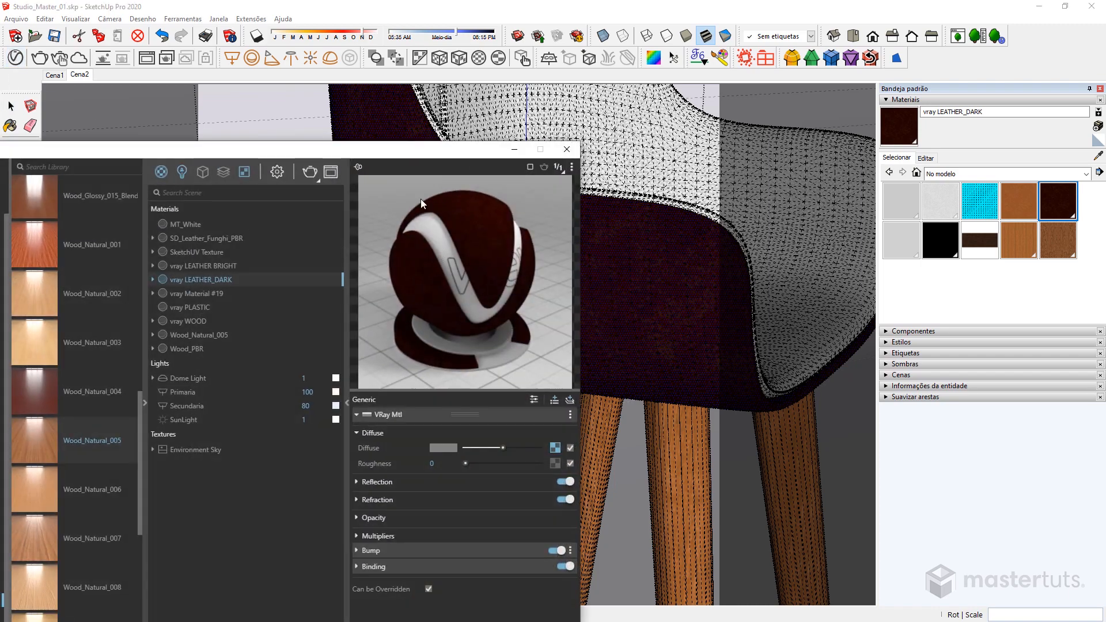
drag(375, 155, 549, 151)
click(124, 195)
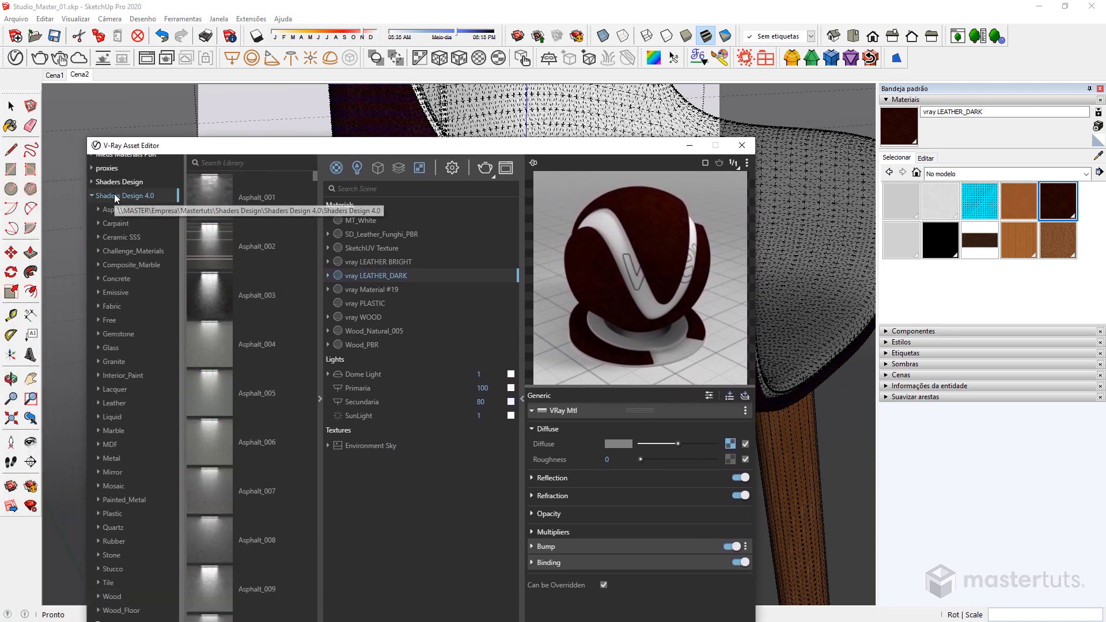
click(220, 163)
text(old)
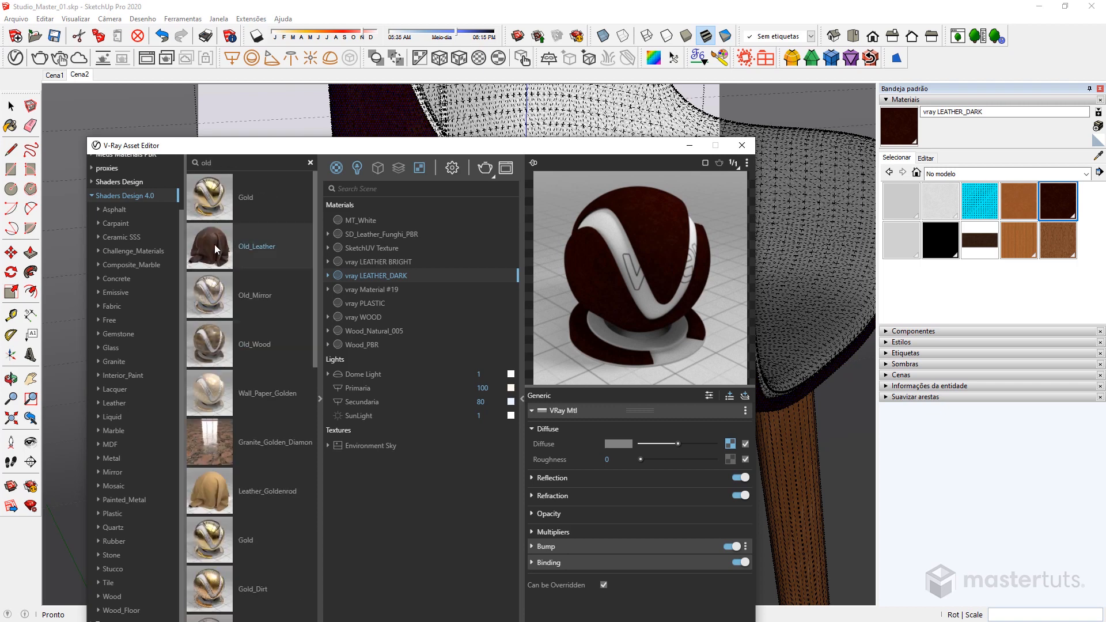
drag(213, 248, 461, 309)
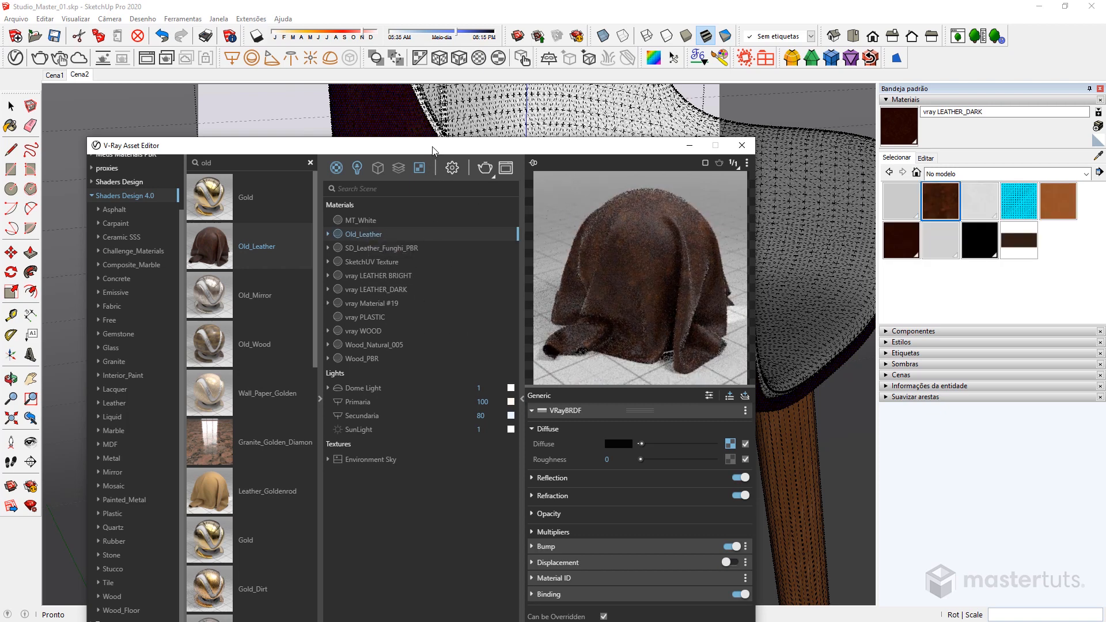
Paint the selected outer shell faces of the seat with the Old_Leather material
drag(396, 145, 216, 299)
click(560, 300)
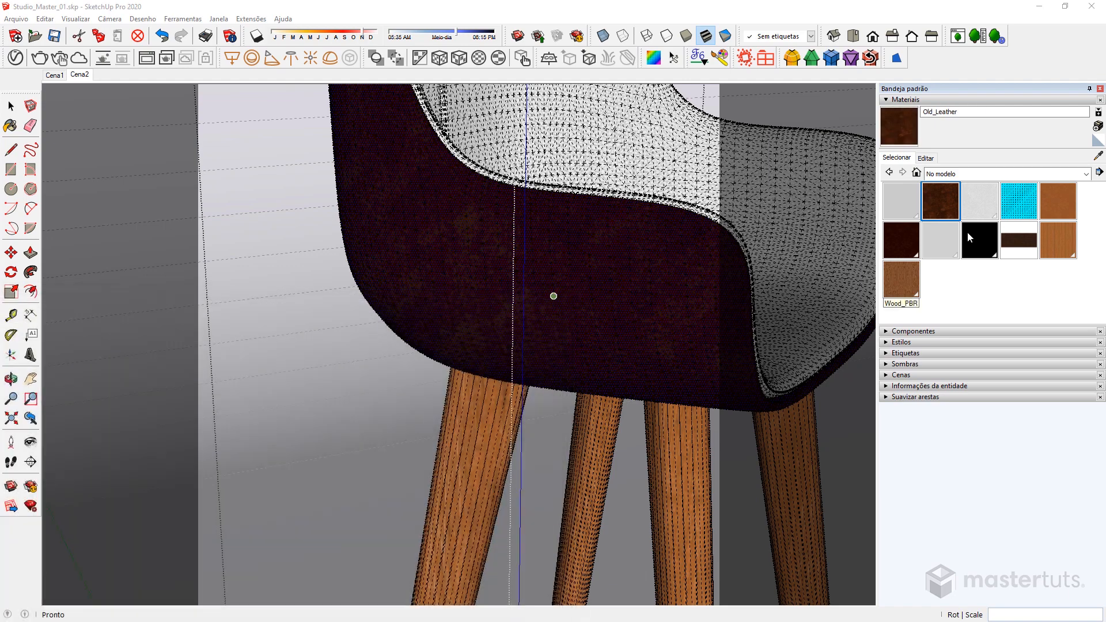
click(899, 125)
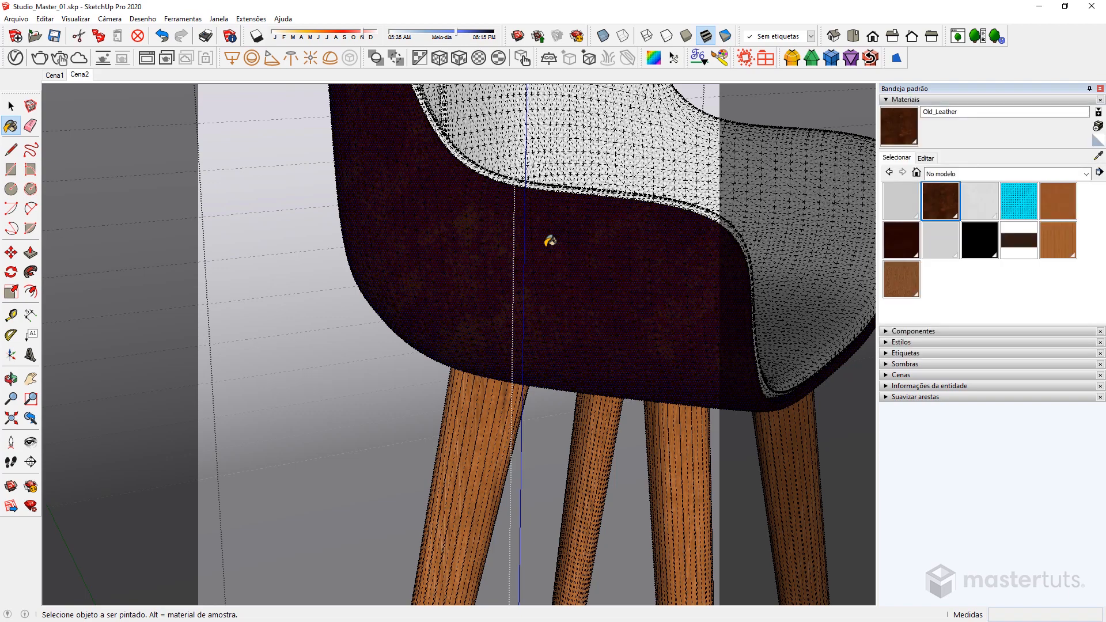
mouse_move(550, 242)
middle_down()
mouse_move(518, 288)
mouse_move(597, 227)
mouse_move(565, 244)
mouse_move(564, 299)
middle_up()
key(space)
scroll(550, 256, up, 8)
scroll(565, 298, down, 3)
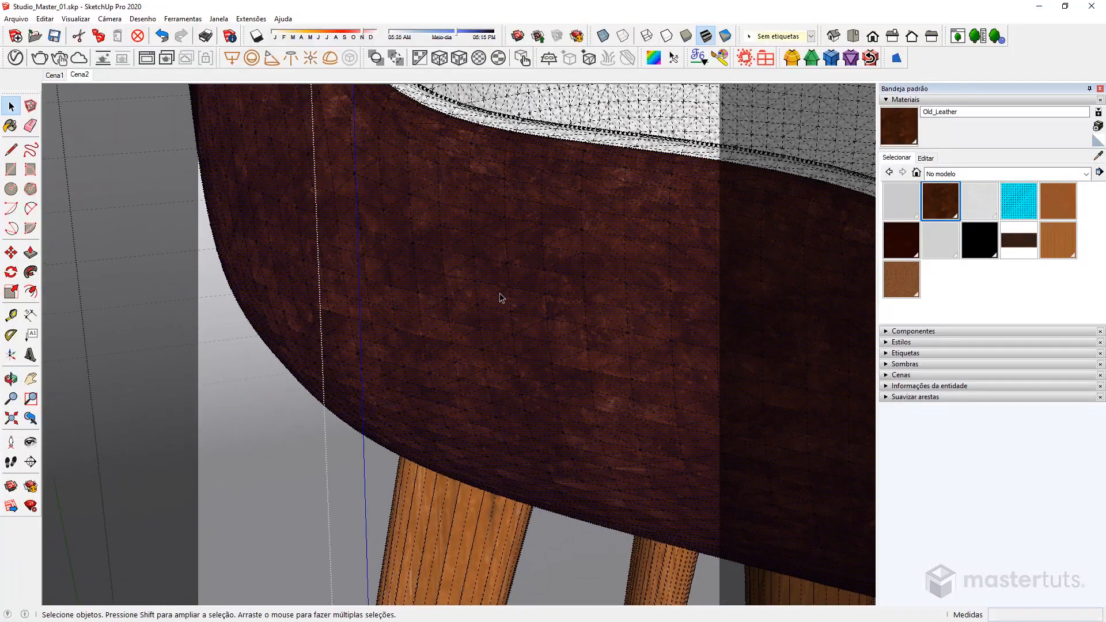
Load the saved UVs onto the selected outer shell faces with SketchUV
click(655, 57)
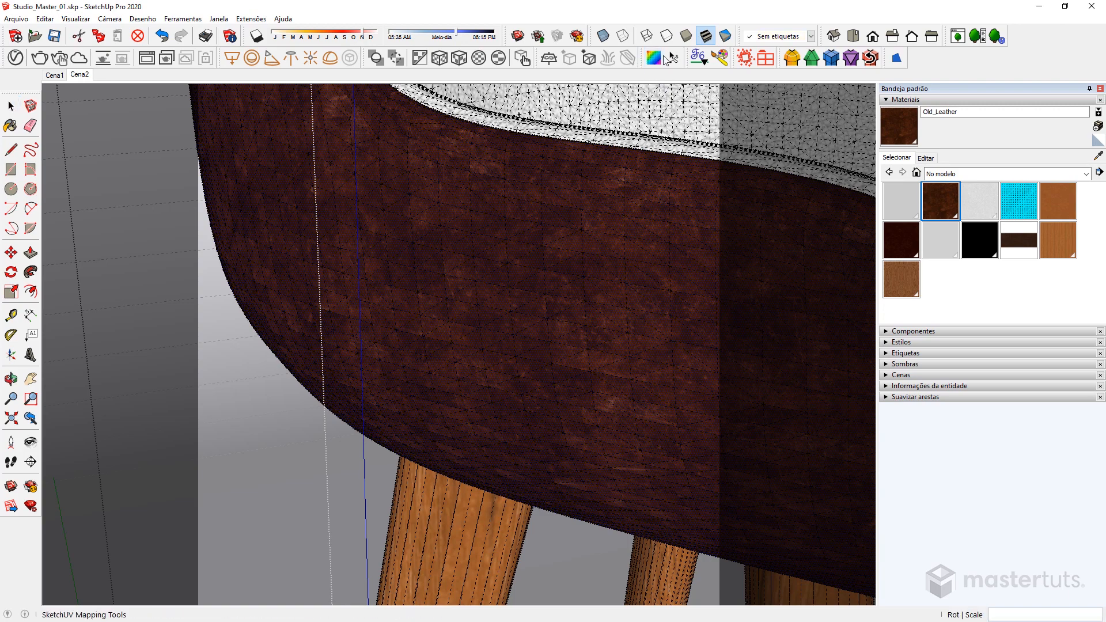
right_click(507, 263)
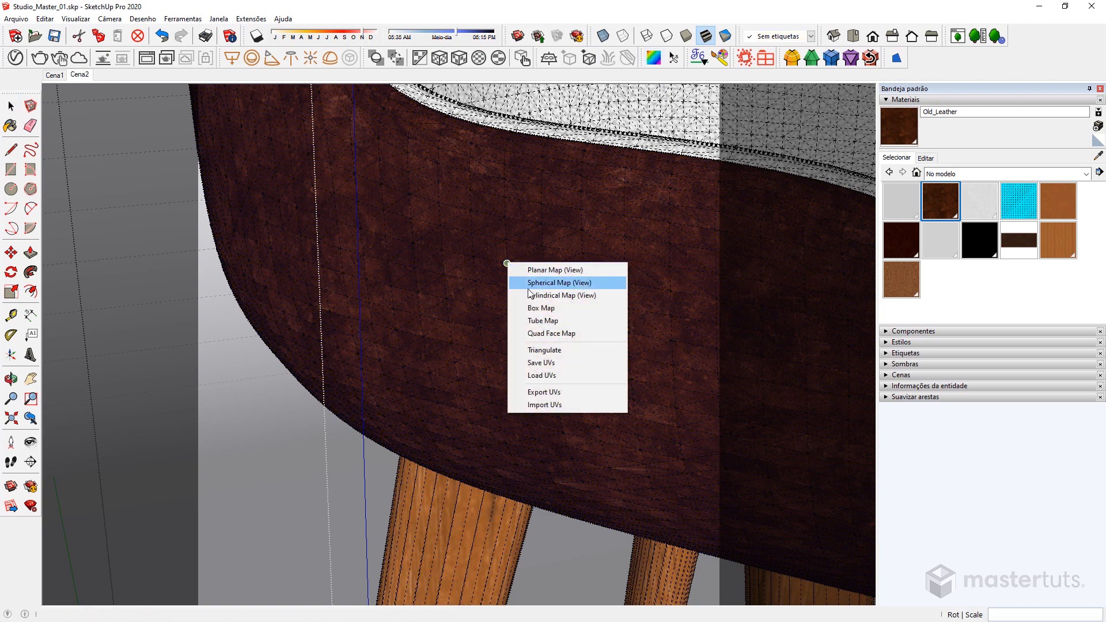
click(542, 375)
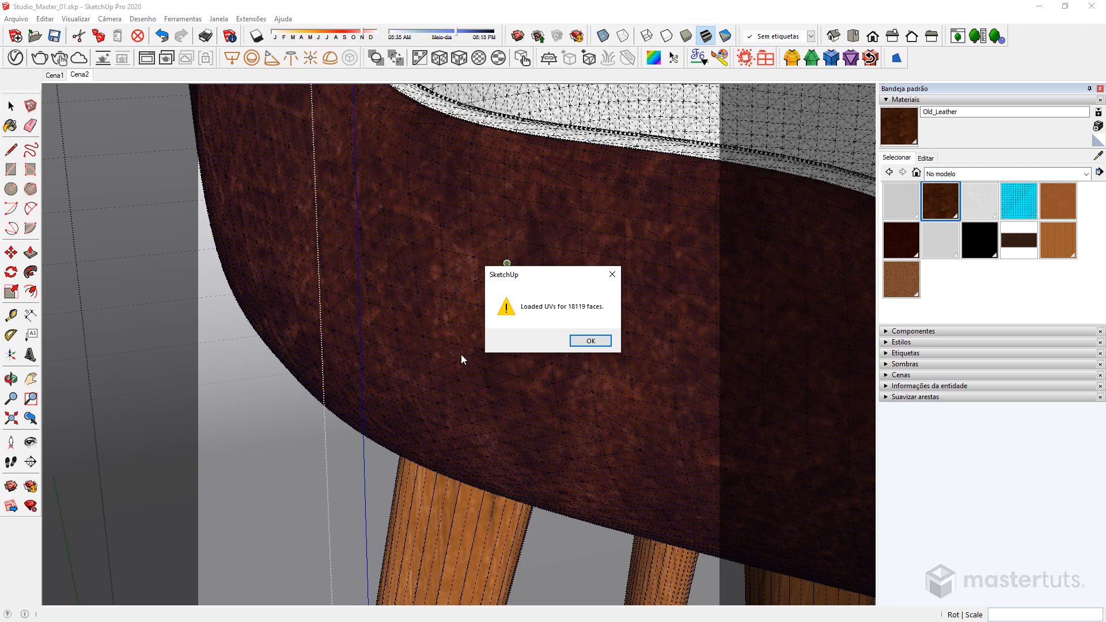
click(590, 340)
middle_drag(588, 339, 551, 318)
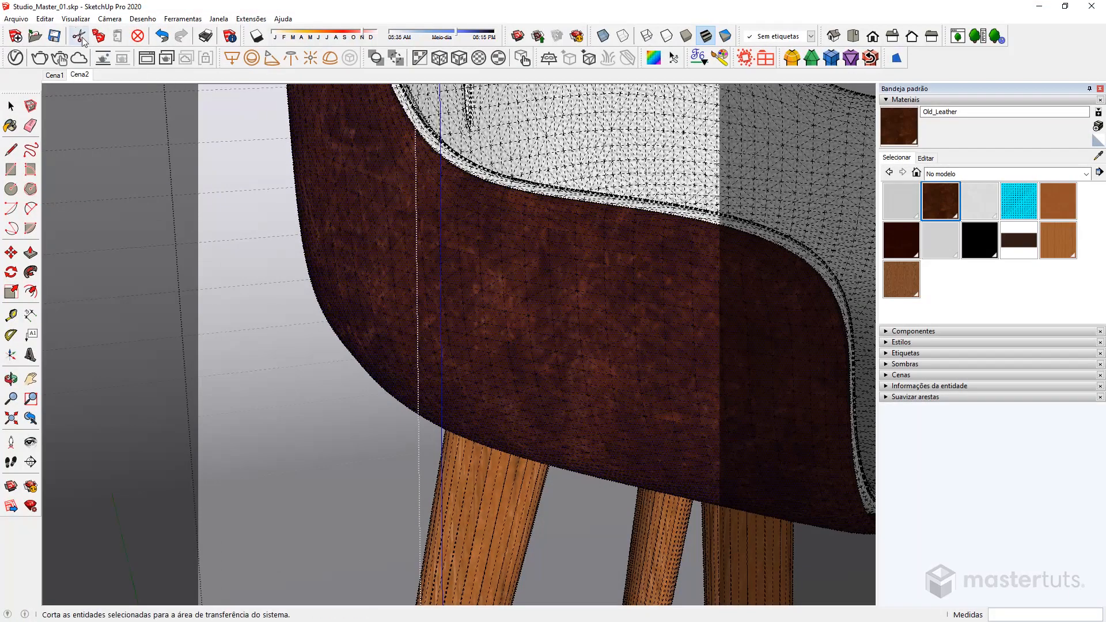
Turn off the display of hidden geometry and clear the selection of the shell faces
click(75, 19)
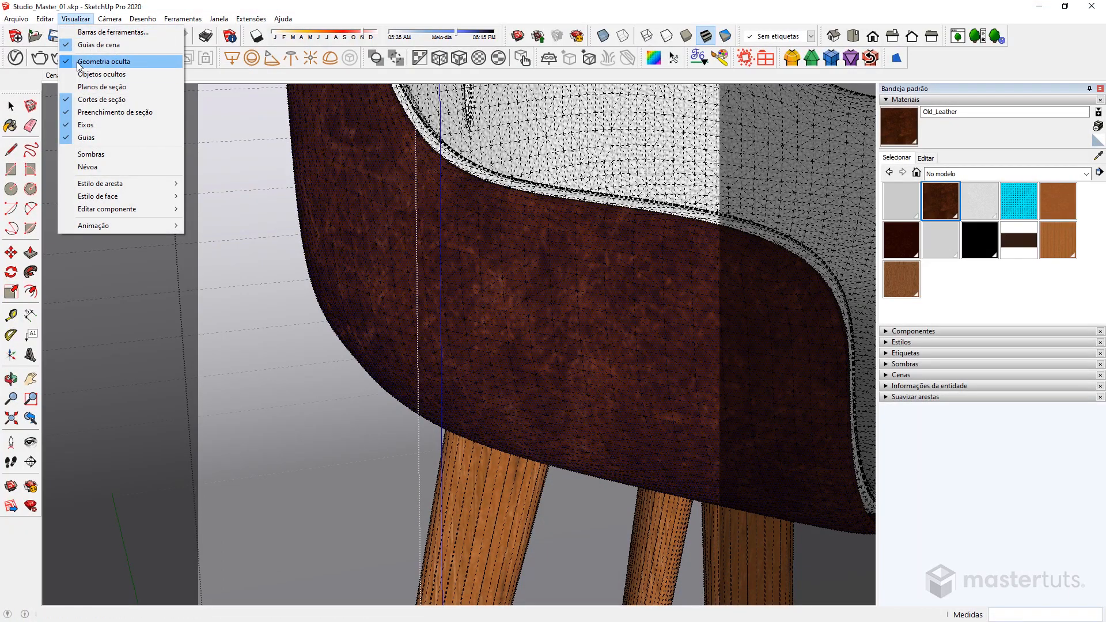
click(110, 59)
middle_drag(579, 326, 487, 365)
middle_drag(402, 390, 491, 385)
scroll(643, 284, down, 2)
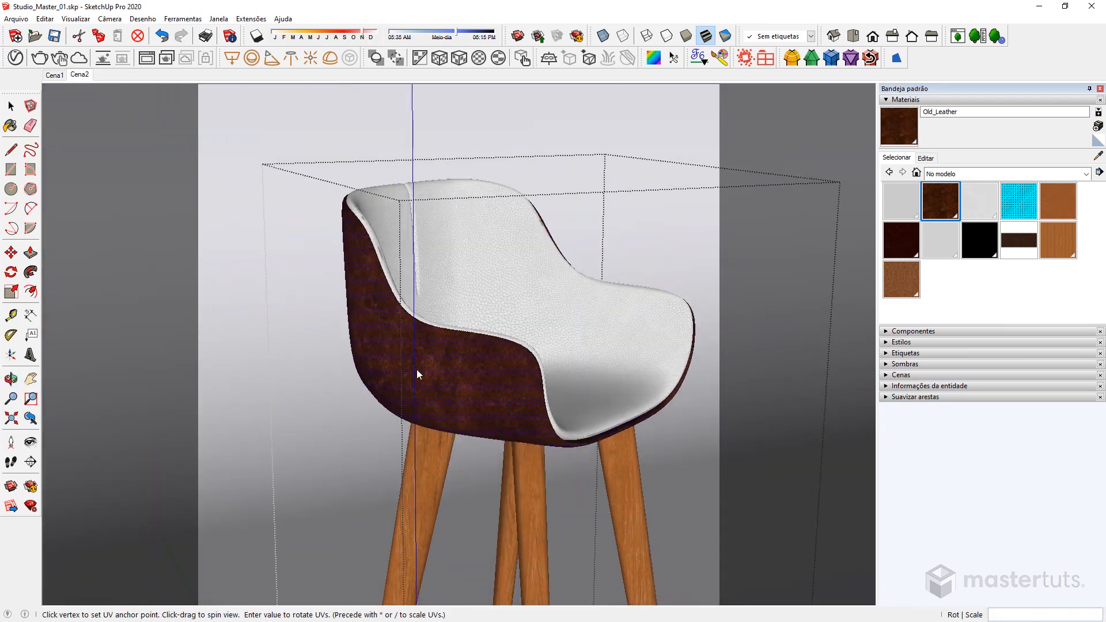
scroll(412, 369, up, 2)
key(space)
Frame the seat and upper legs and render the view with V-Ray
scroll(346, 409, up, 5)
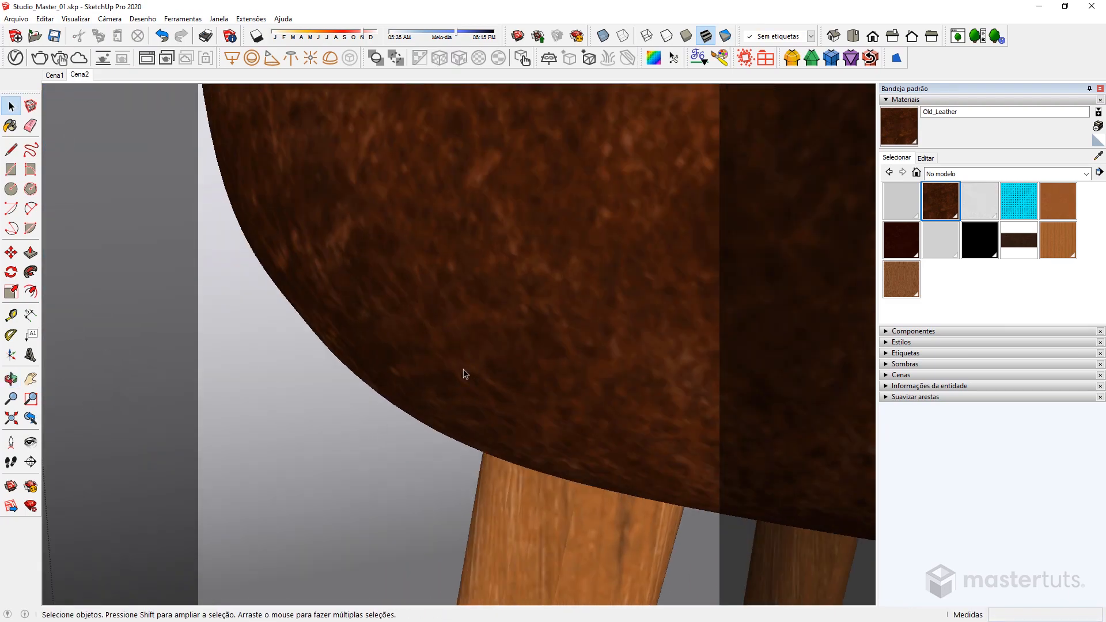
scroll(470, 349, down, 5)
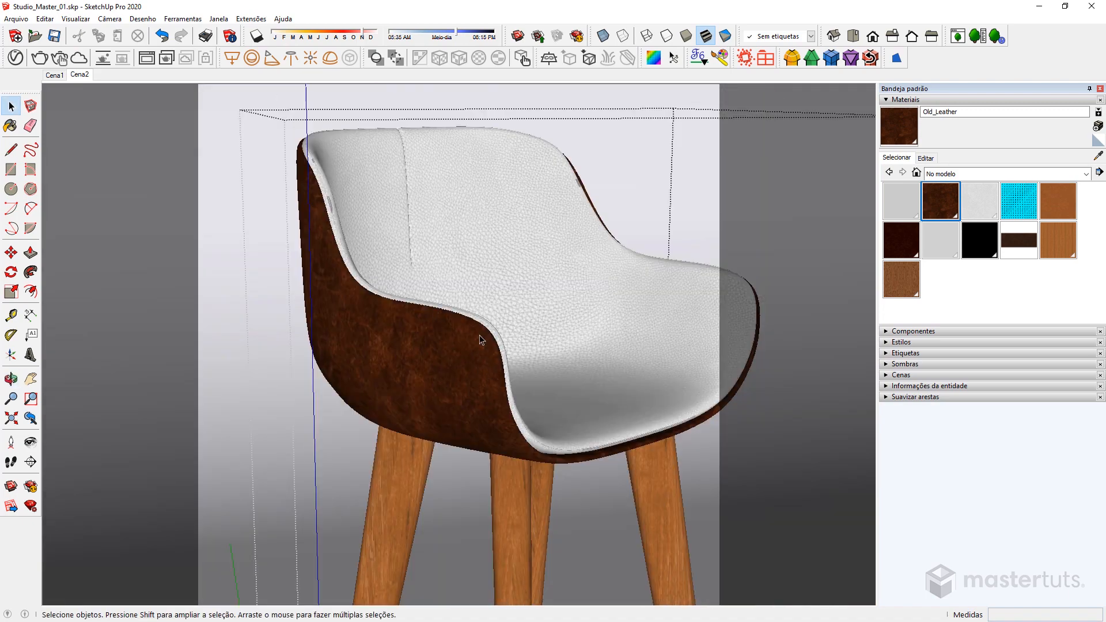
click(40, 58)
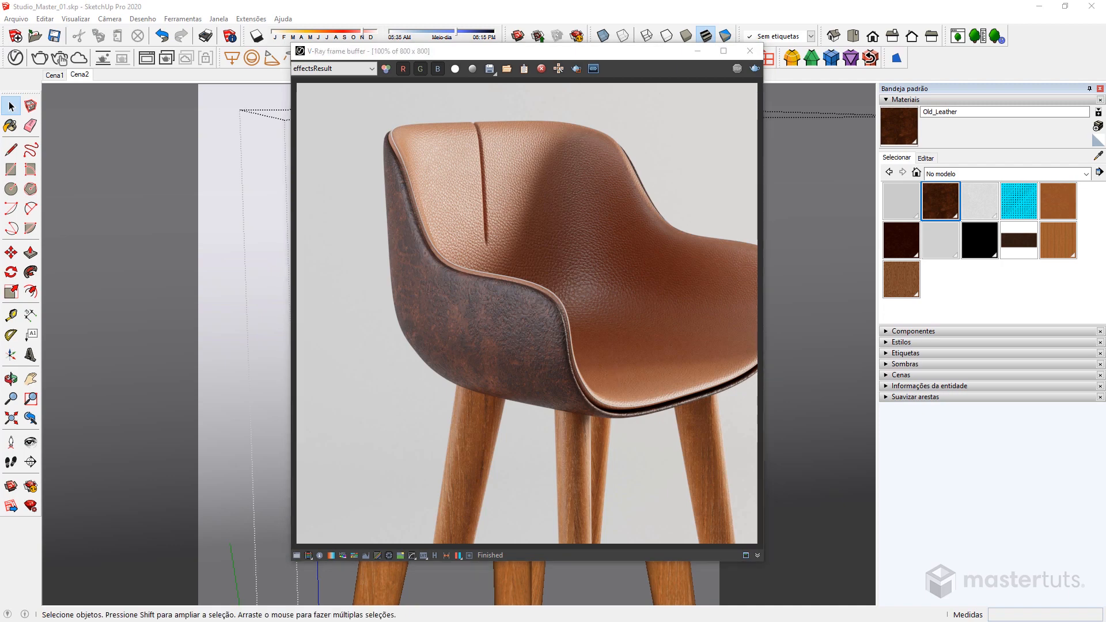
Open Material_de_Plantas.png in the Photos app and examine the stool, vase and wall materials up close
drag(1105, 157, 577, 107)
double_click(577, 107)
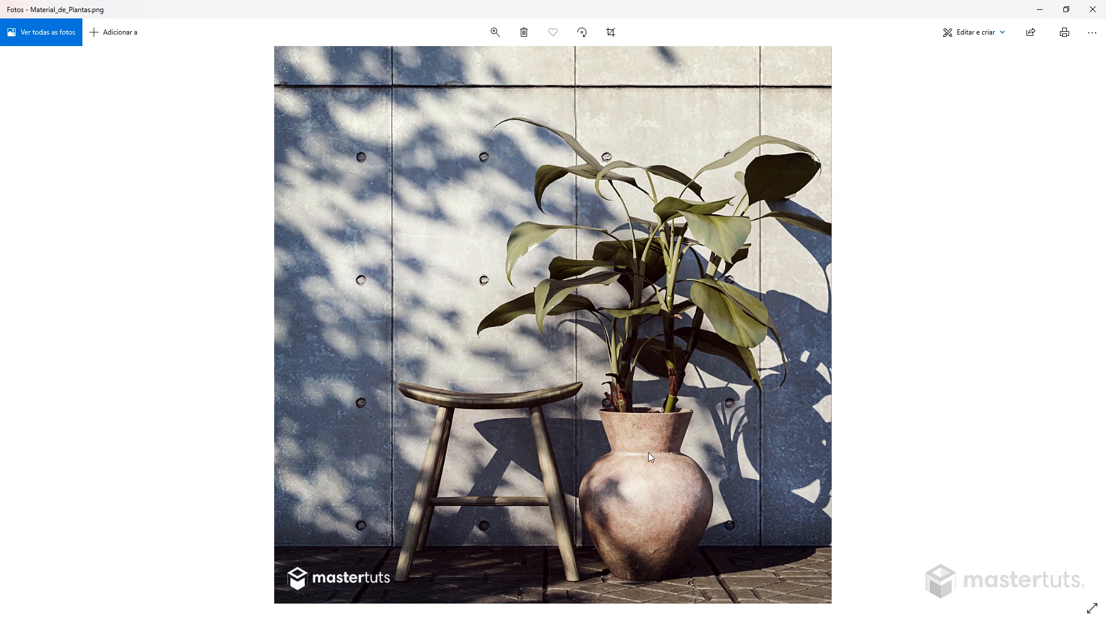
scroll(673, 473, up, 3)
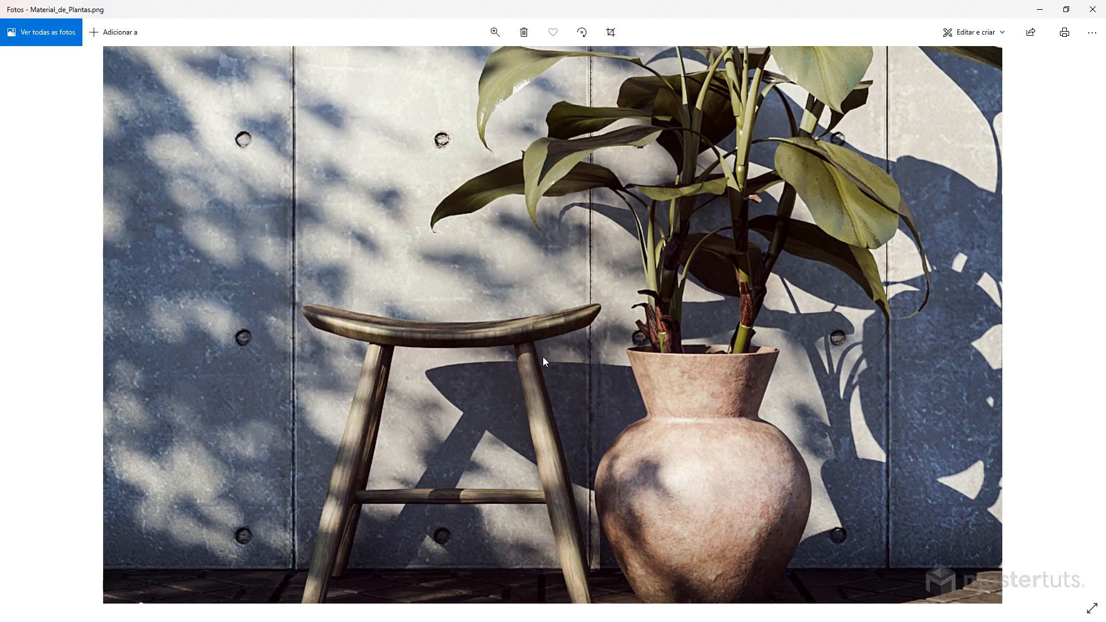
scroll(614, 356, down, 3)
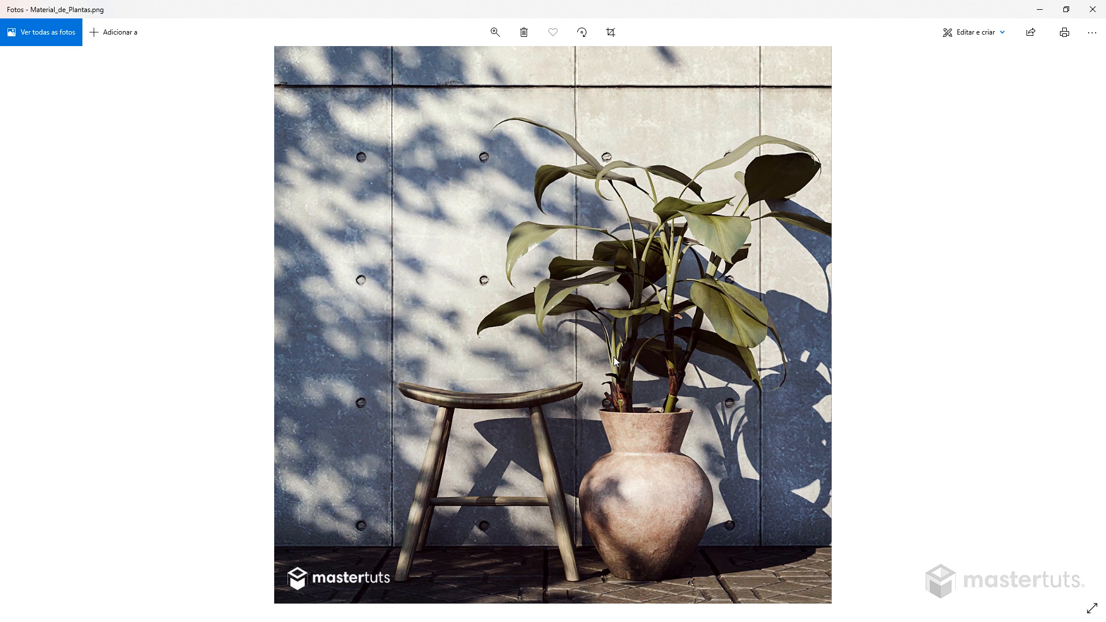
Compare the wood and paint materials of the toy train in train.png and train_master.png
key(Right)
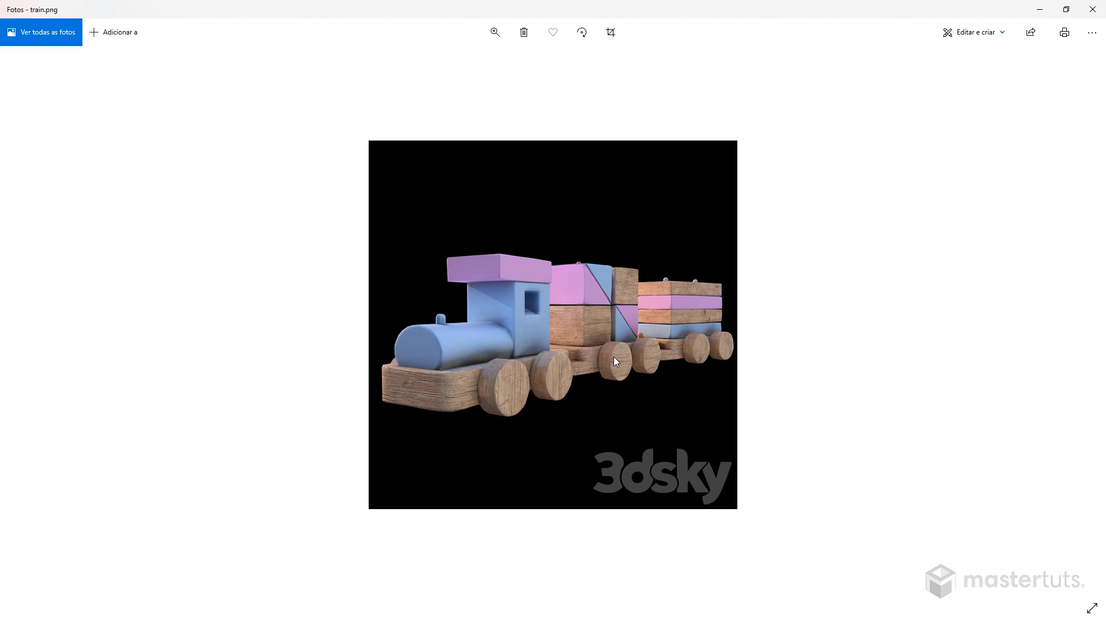
key(Right)
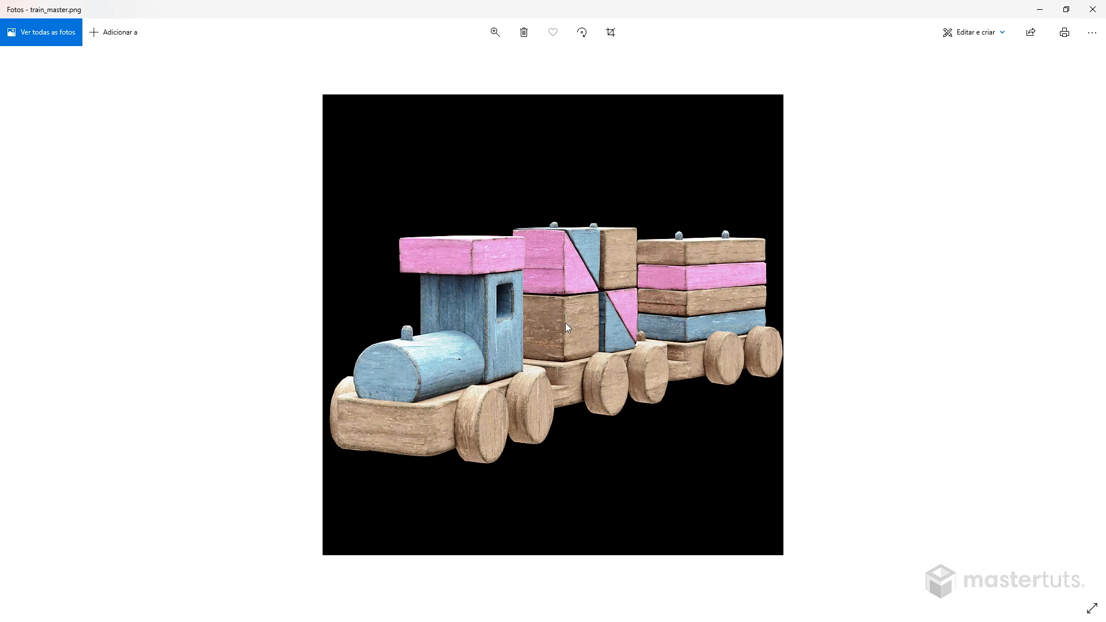
ctrl+scroll(565, 323, up, 3)
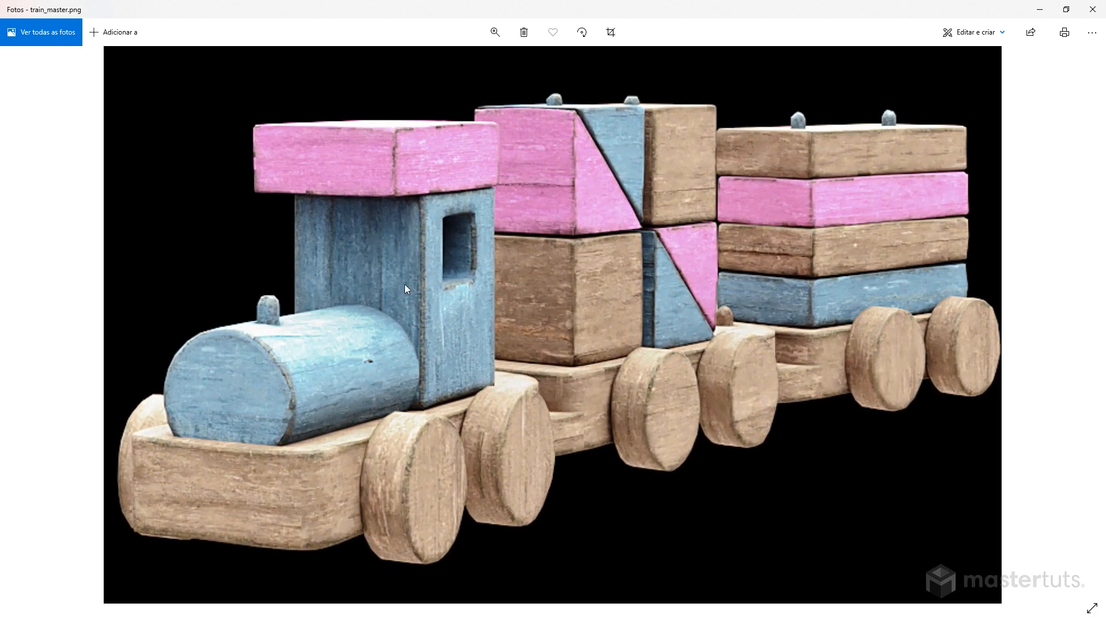
ctrl+scroll(420, 431, down, 4)
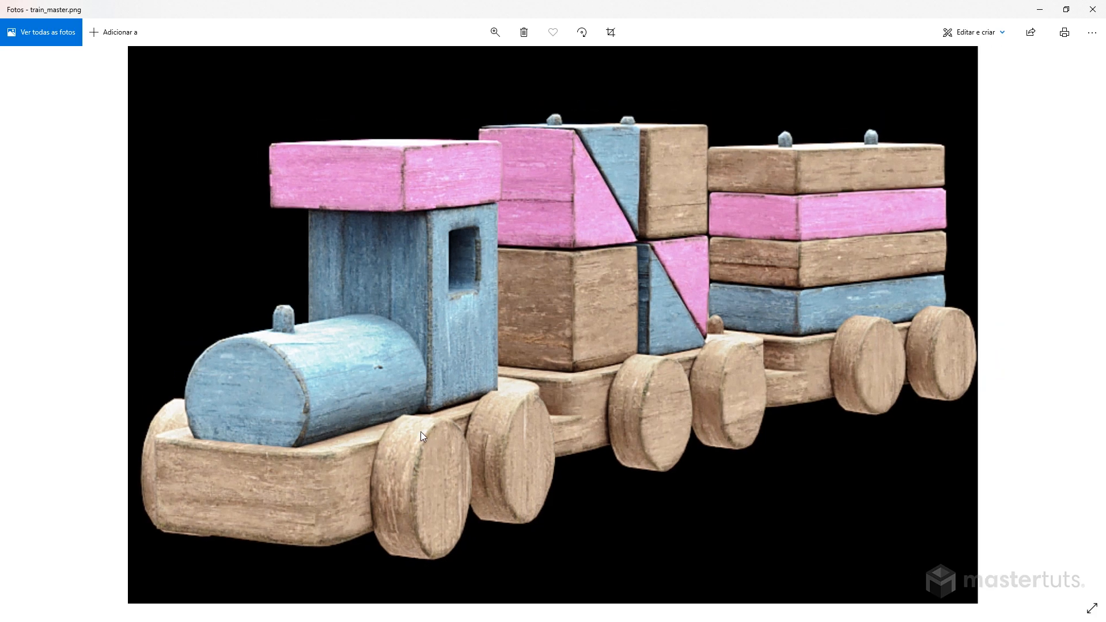
key(Left)
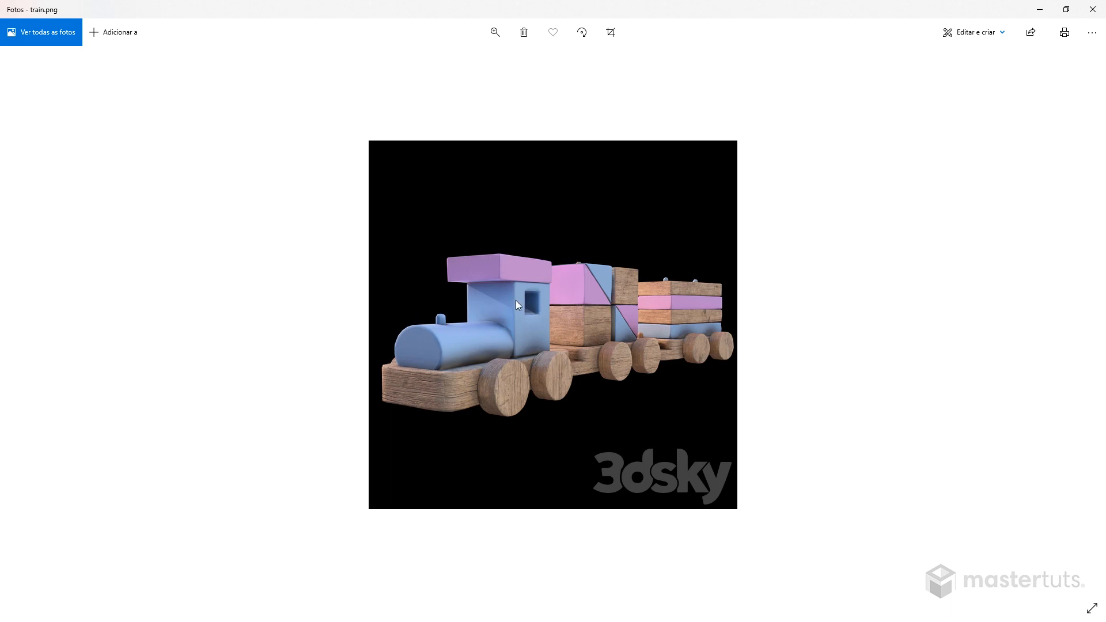
key(Right)
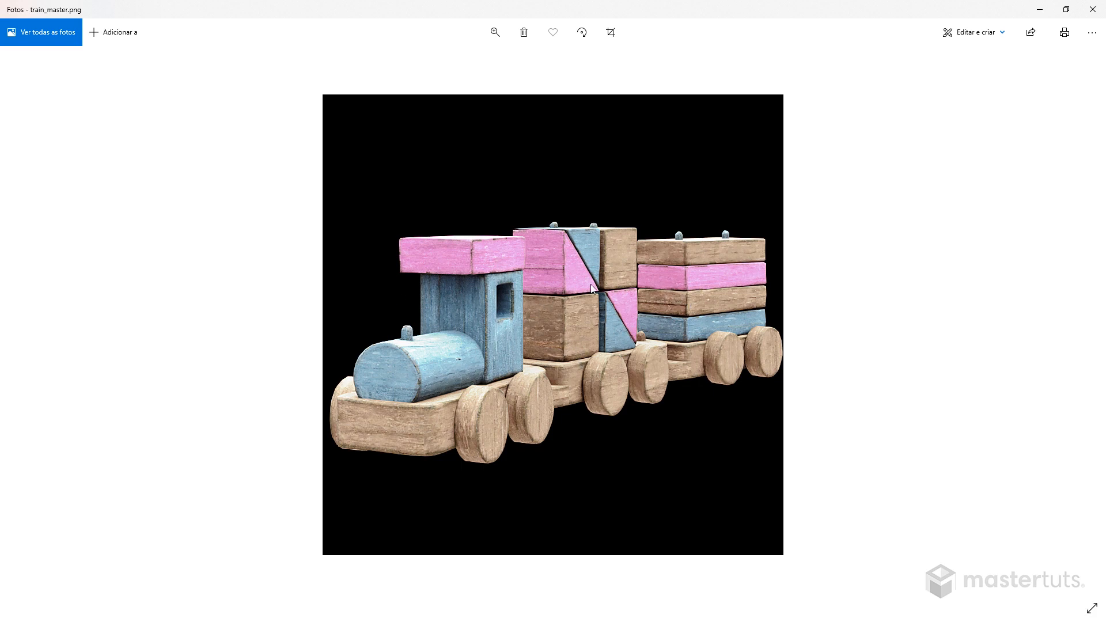
key(Left)
key(Right)
View the carved elephant images wood_elephant_02.png and wood_elephant_close.png
key(Right)
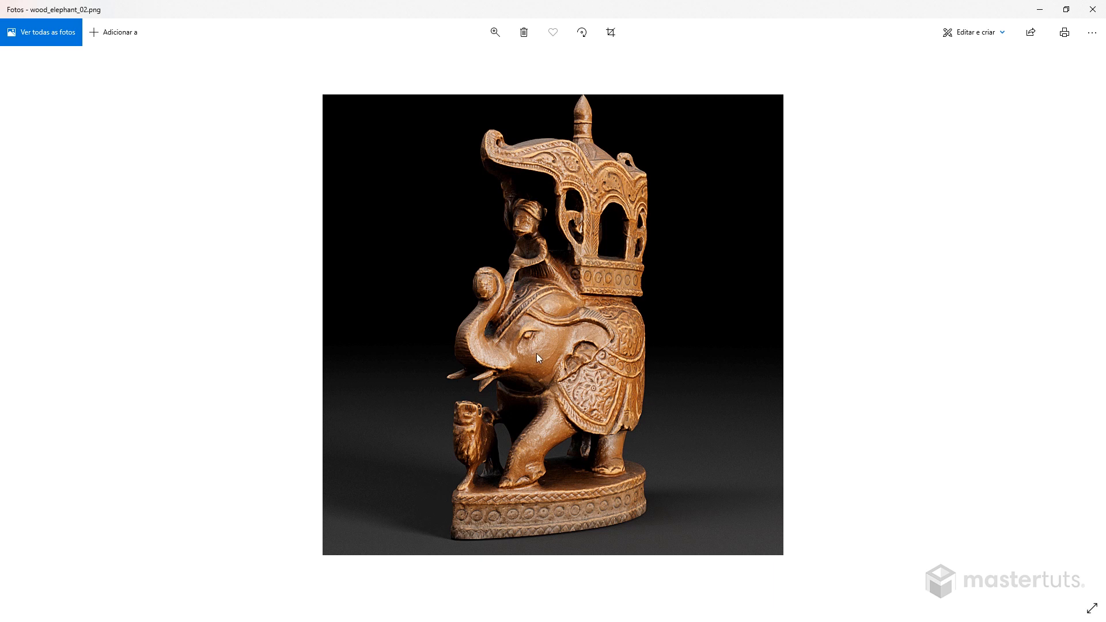
key(Right)
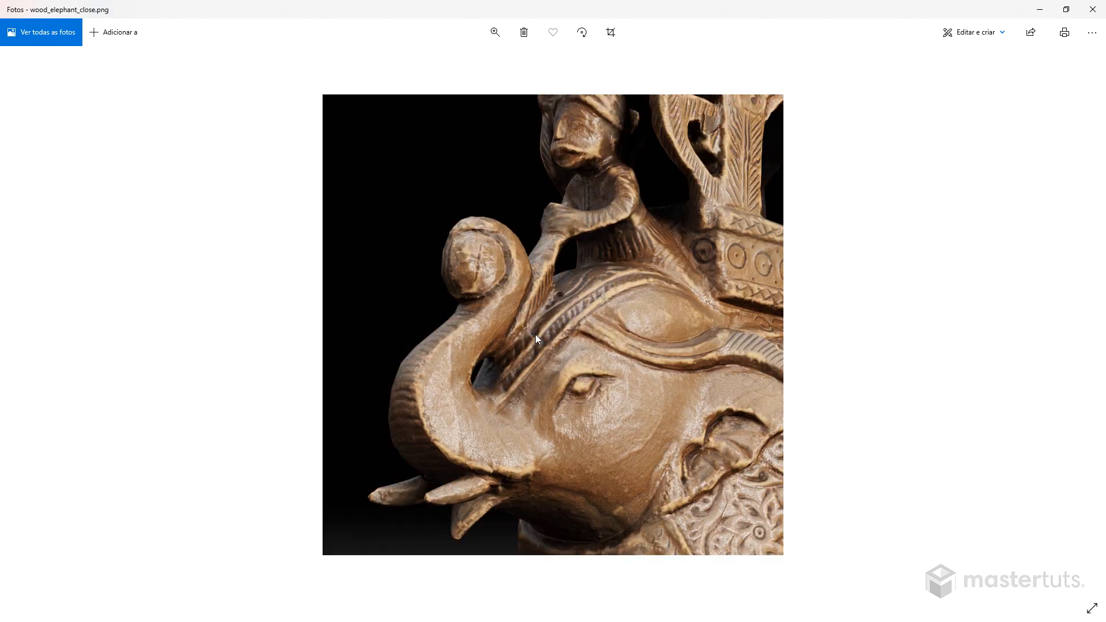